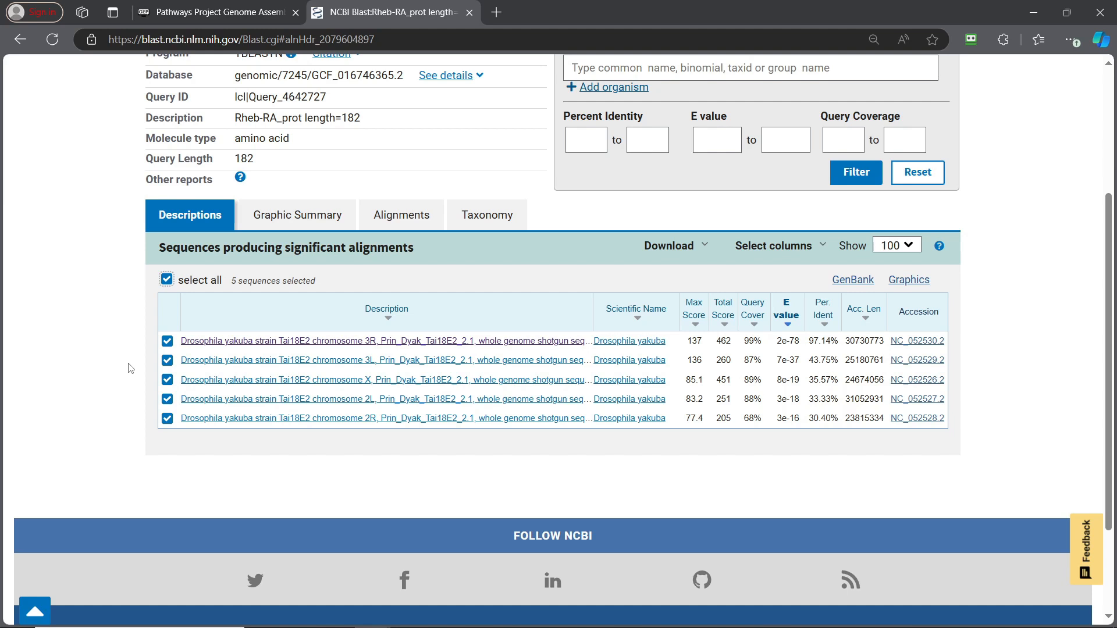
Select only the Drosophila yakuba chromosome 3R hit among the BLAST results and open its alignments
{"action": "left_click", "coordinate": [167, 279]}
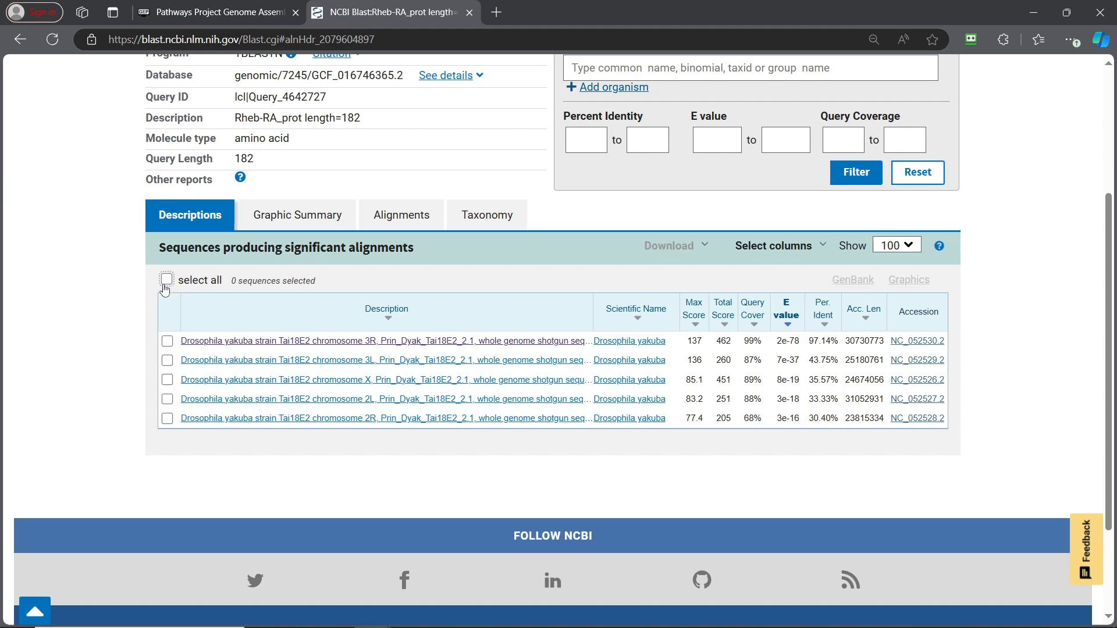
{"action": "left_click", "coordinate": [166, 341]}
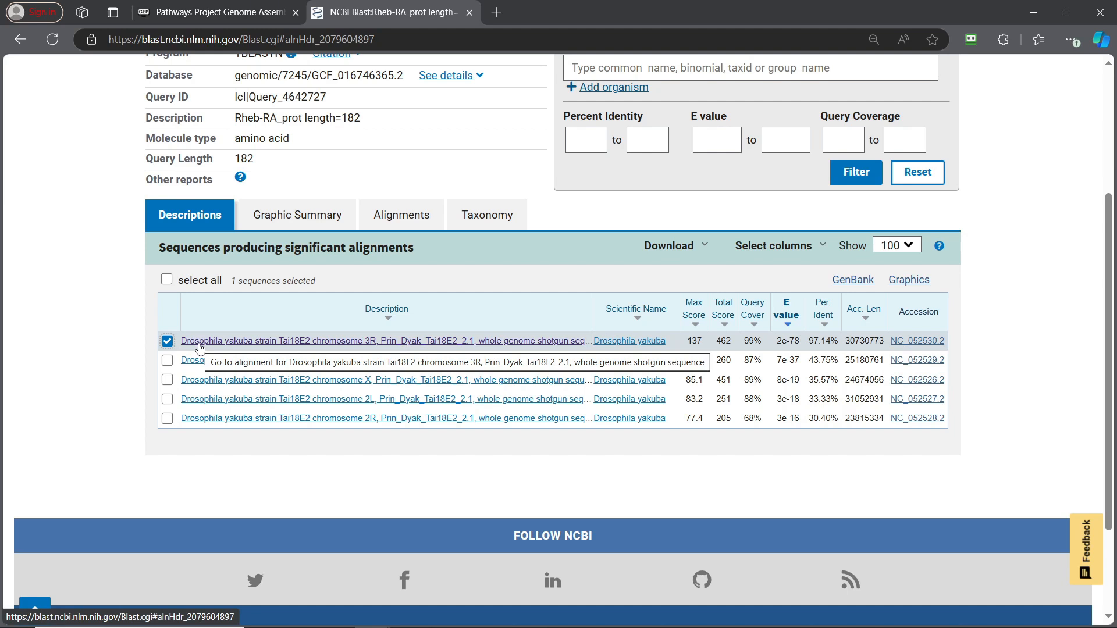
{"action": "left_click", "coordinate": [364, 343]}
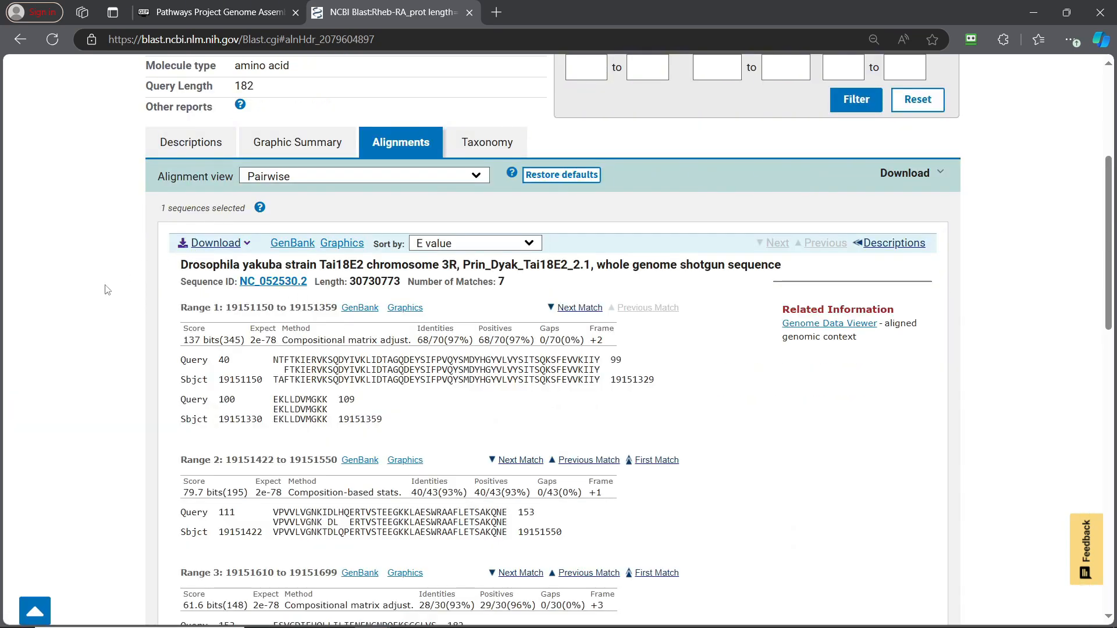
{"action": "double_click", "coordinate": [501, 283]}
{"action": "left_click", "coordinate": [135, 285]}
Sort the chromosome 3R alignments by subject start position and look through all the listed ranges
{"action": "scroll", "coordinate": [136, 286], "scroll_direction": "down", "scroll_amount": 1}
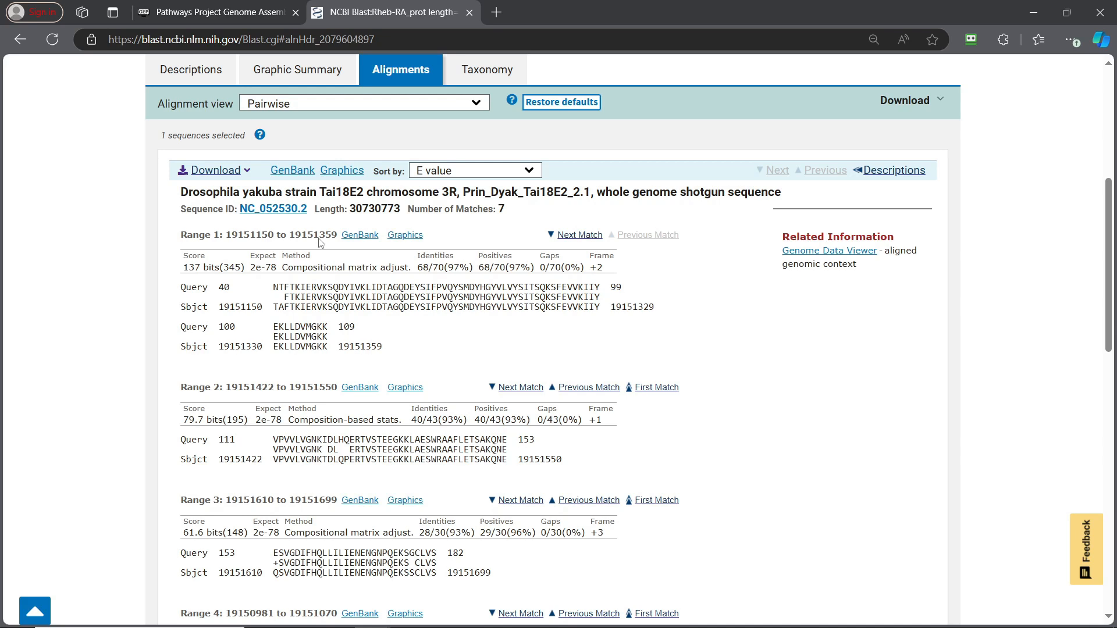
{"action": "left_click", "coordinate": [463, 176]}
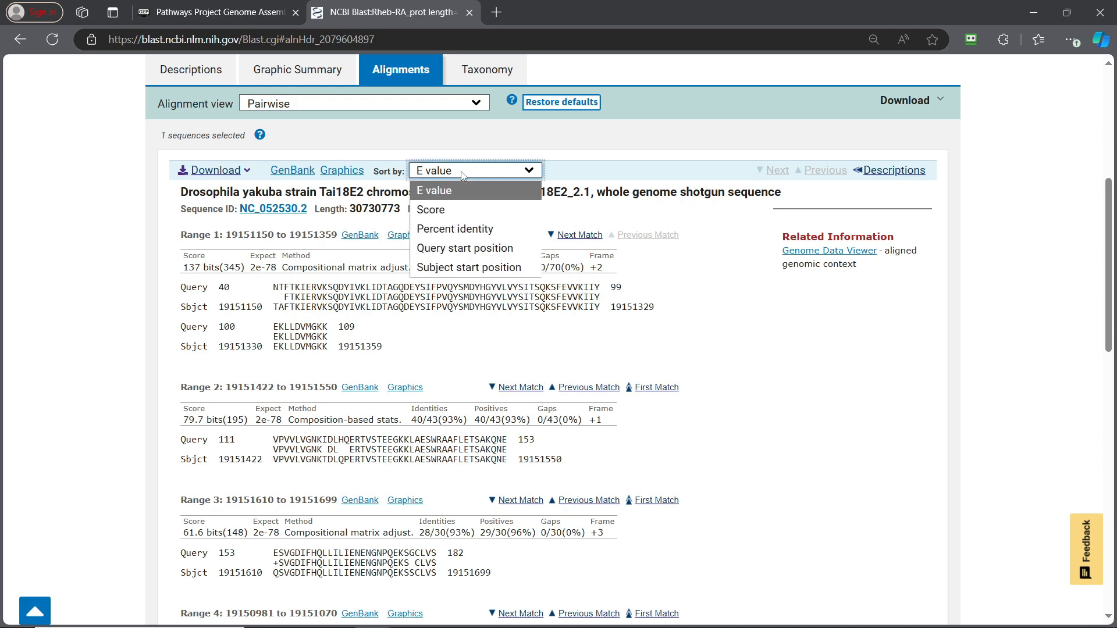
{"action": "left_click", "coordinate": [458, 268]}
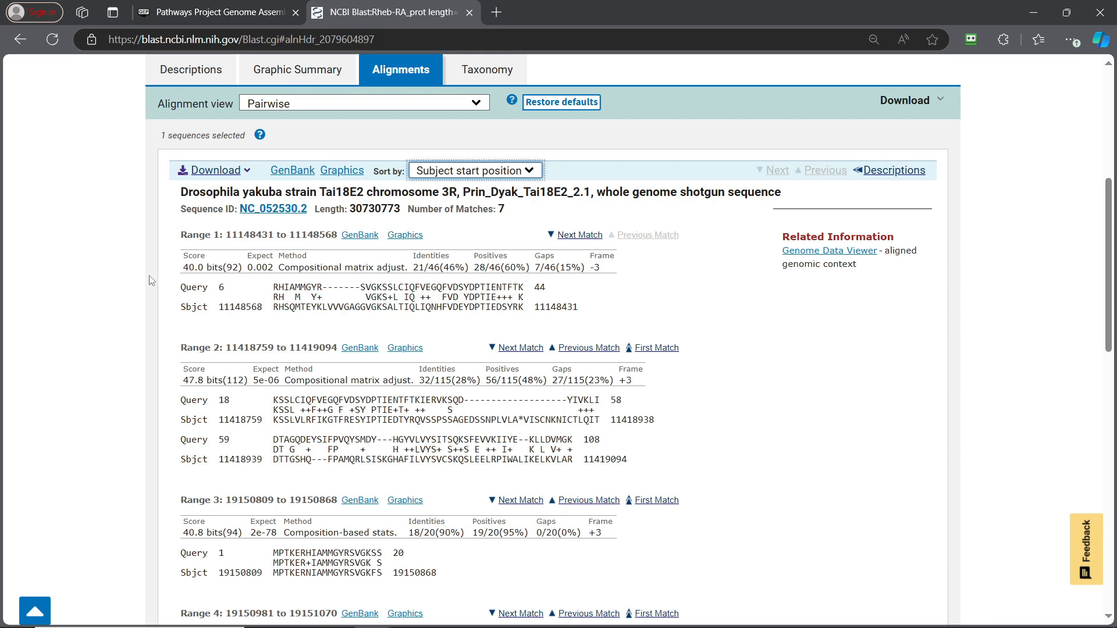
{"action": "scroll", "coordinate": [151, 280], "scroll_direction": "down", "scroll_amount": 1}
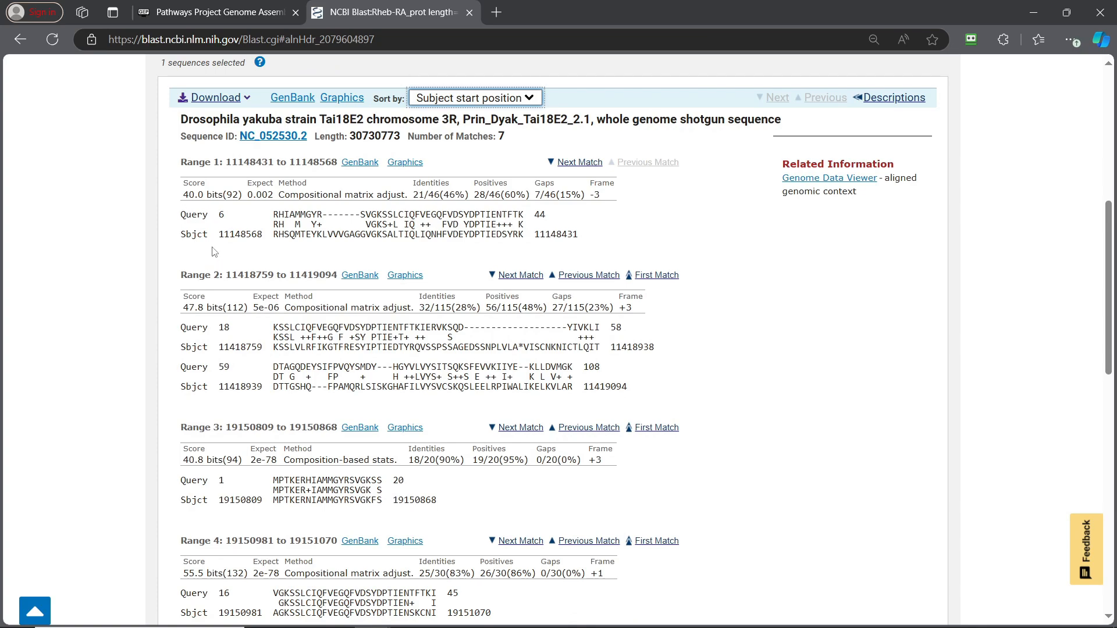
{"action": "scroll", "coordinate": [214, 256], "scroll_direction": "down", "scroll_amount": 2}
{"action": "scroll", "coordinate": [203, 260], "scroll_direction": "down", "scroll_amount": 4}
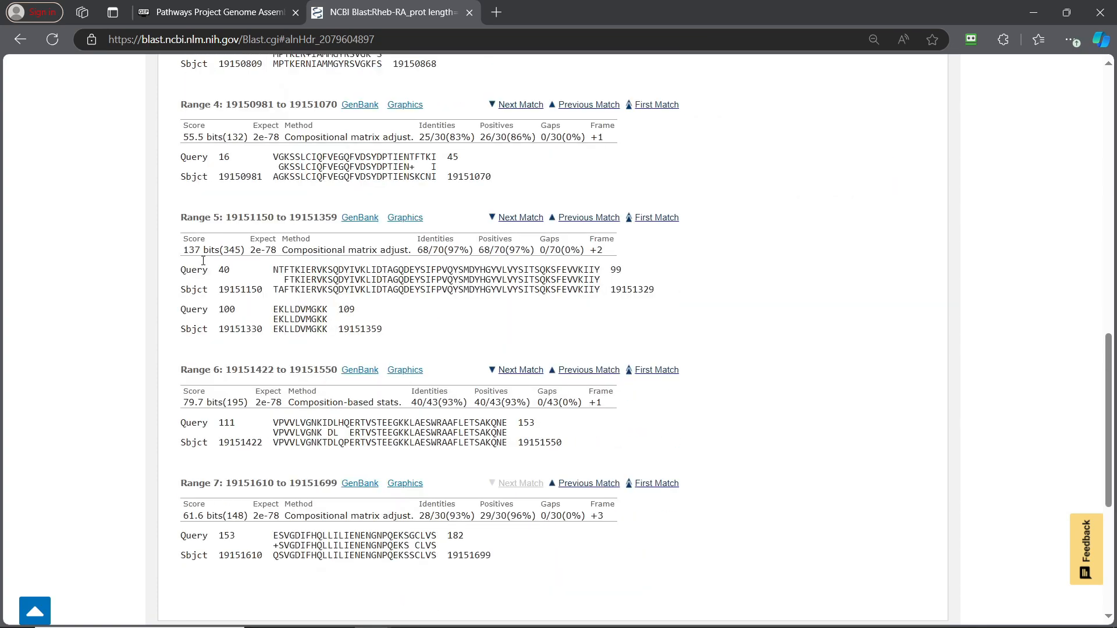
{"action": "scroll", "coordinate": [180, 365], "scroll_direction": "up", "scroll_amount": 6}
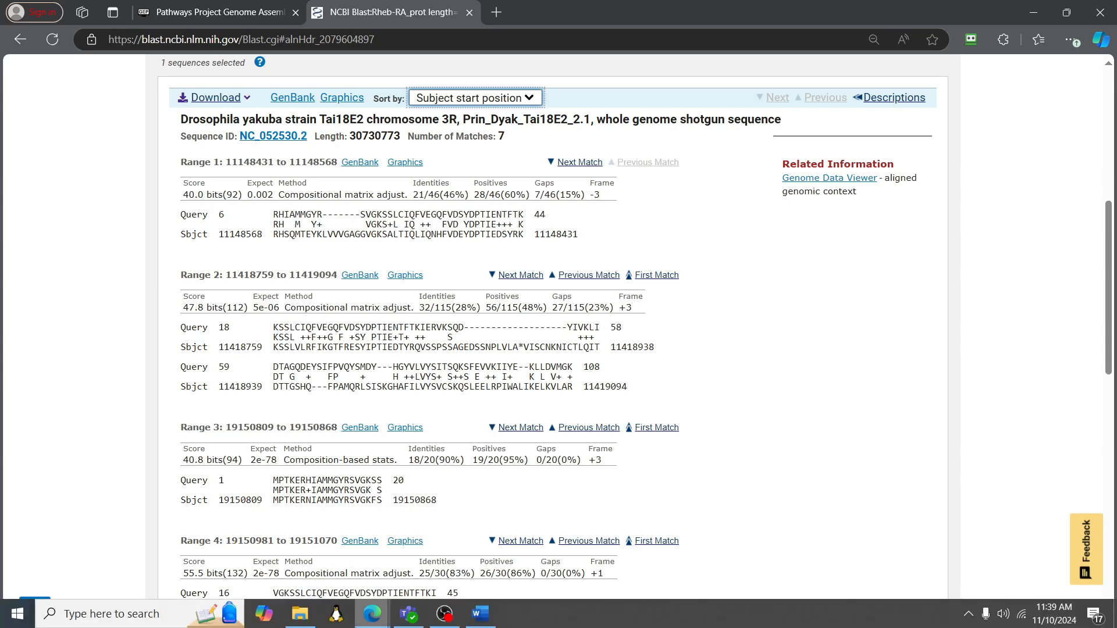
Switch to the Pathways_Annotation_Form document in Word and insert two blank rows at the end of Table 1
{"action": "left_click", "coordinate": [481, 614]}
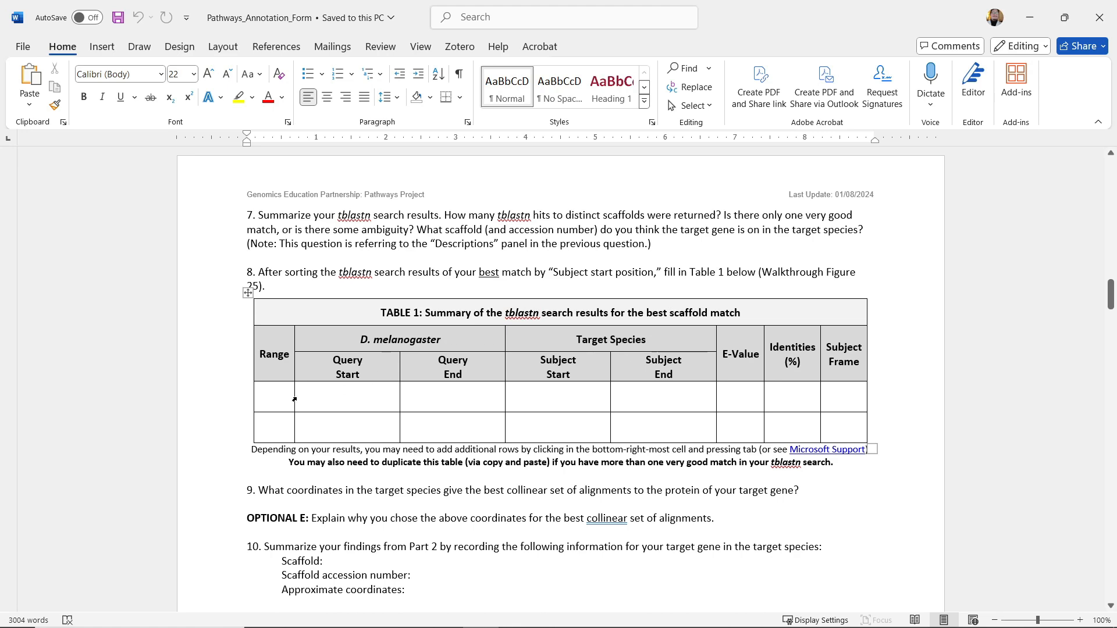
{"action": "left_click", "coordinate": [275, 402]}
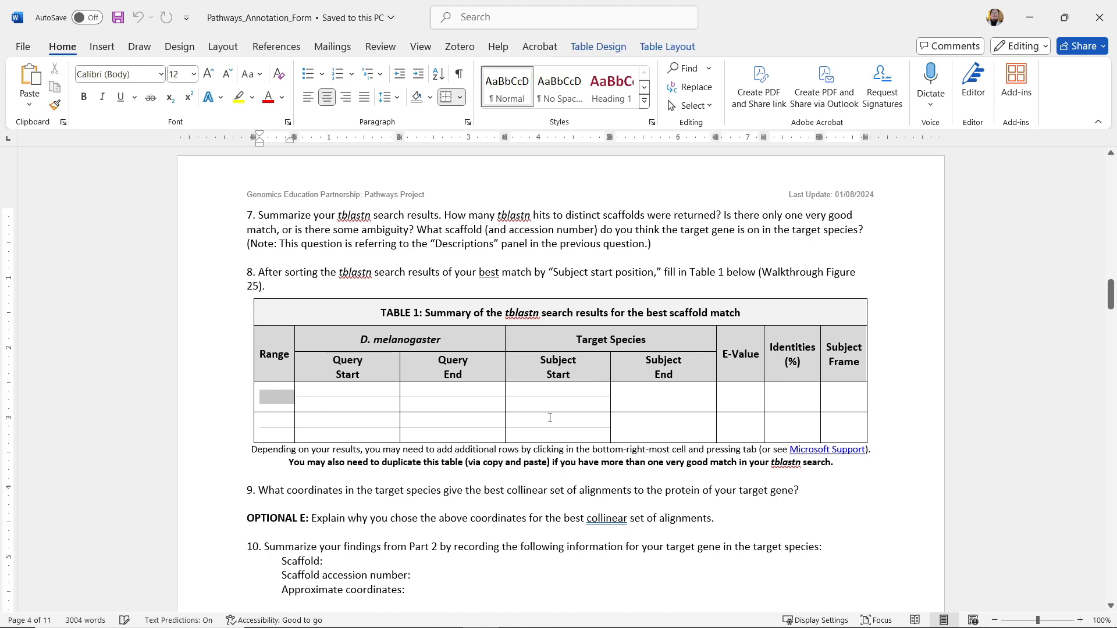
{"action": "right_click", "coordinate": [836, 420]}
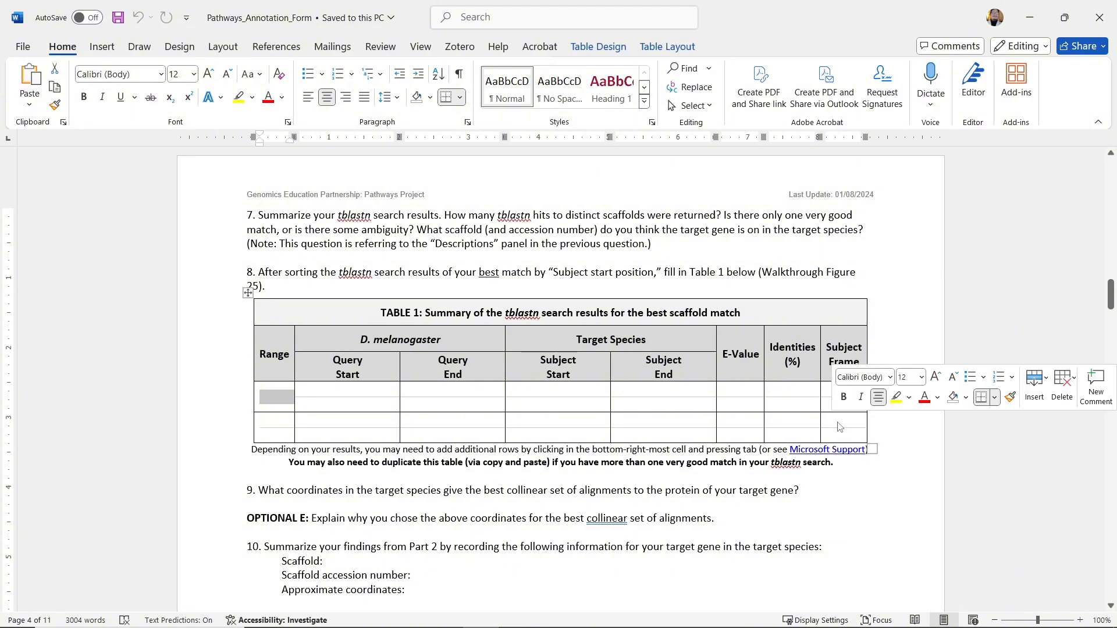
{"action": "left_click", "coordinate": [1041, 398]}
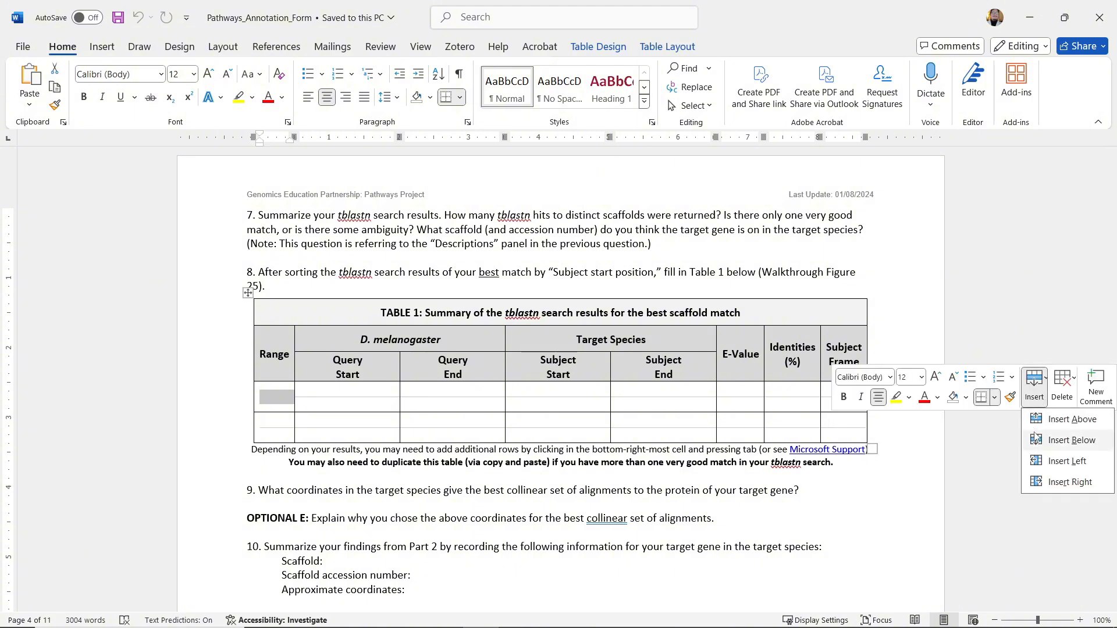
{"action": "left_click", "coordinate": [1072, 440]}
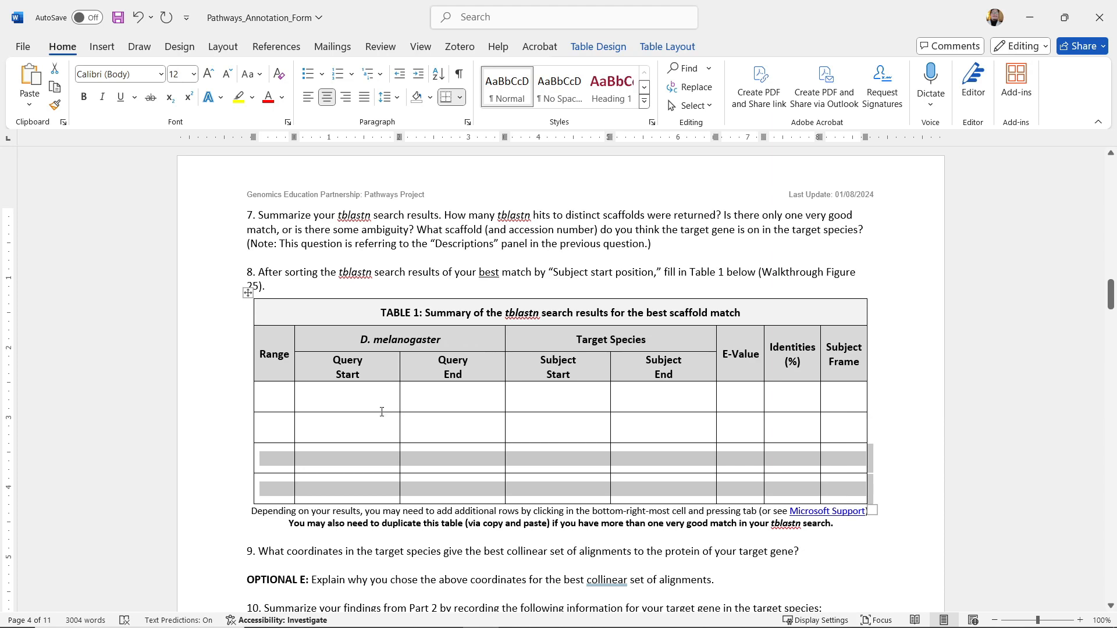
Insert three more blank rows in the body of Table 1, first two and then one
{"action": "left_click_drag", "start_coordinate": [268, 392], "coordinate": [858, 433]}
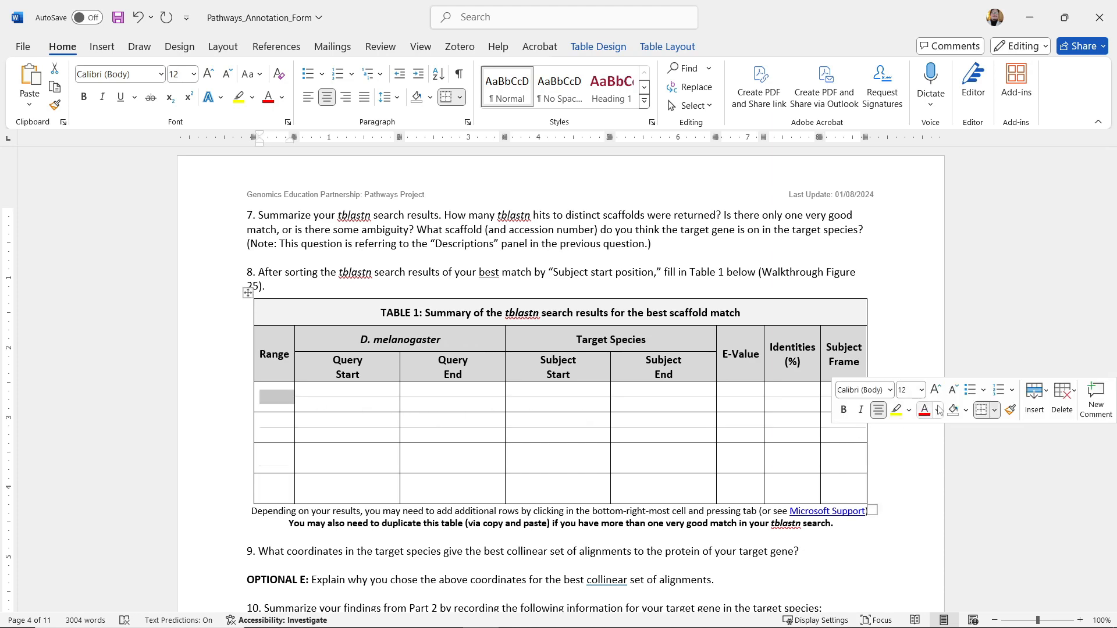
{"action": "left_click", "coordinate": [1033, 395]}
{"action": "left_click", "coordinate": [1072, 453]}
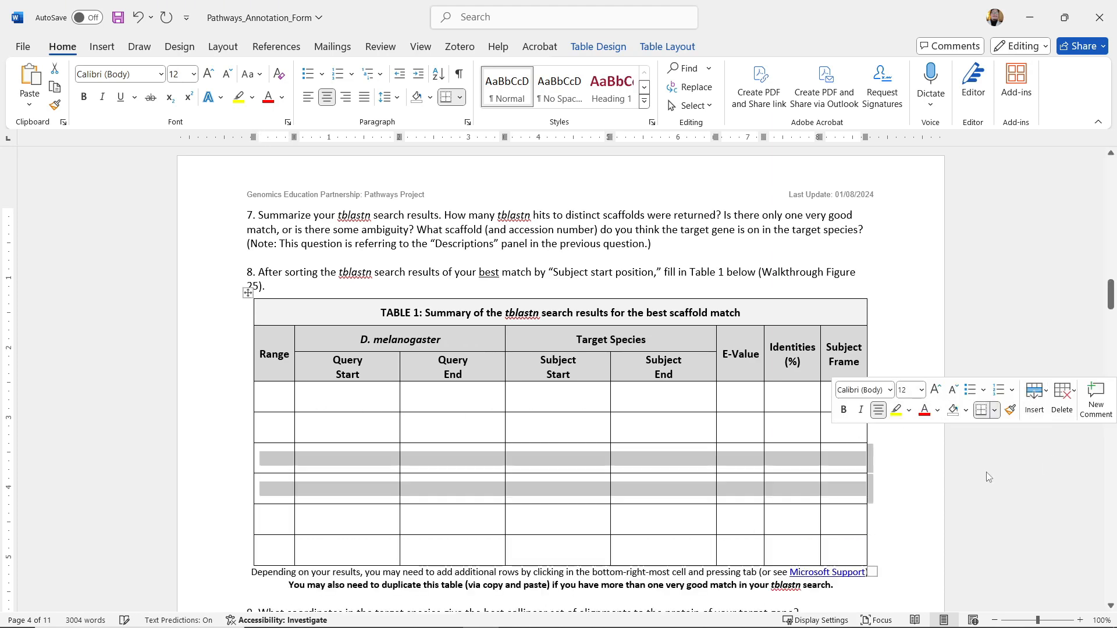
{"action": "left_click", "coordinate": [275, 428]}
{"action": "left_click_drag", "start_coordinate": [278, 399], "coordinate": [838, 400]}
{"action": "left_click", "coordinate": [1034, 372]}
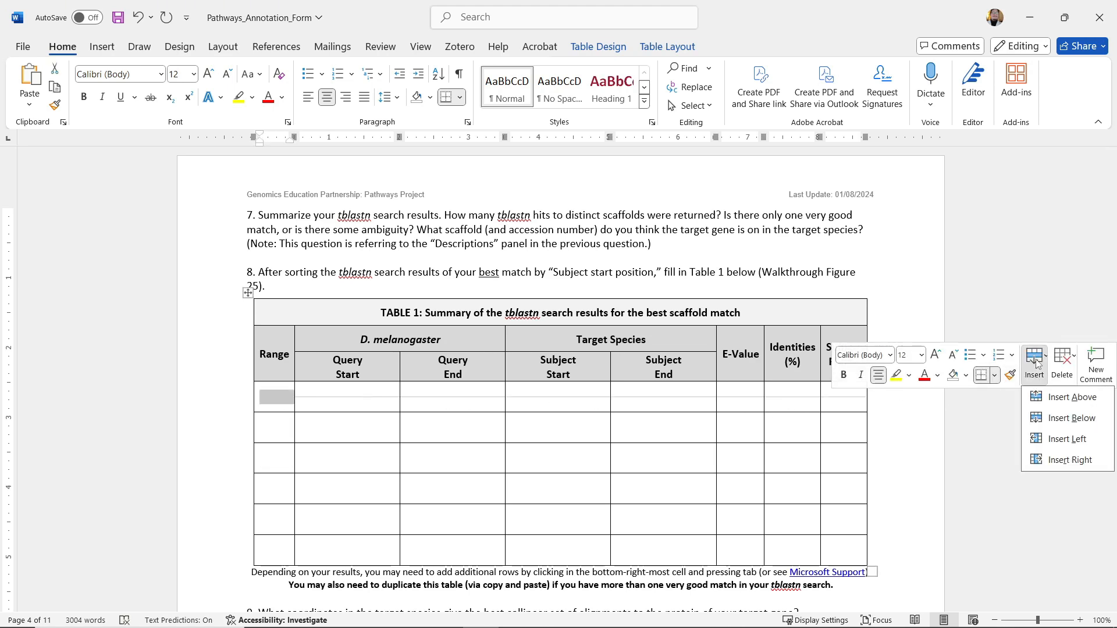
{"action": "left_click", "coordinate": [1041, 419]}
Number the seven blank rows of Table 1 from 1 to 7 in the Range column
{"action": "scroll", "coordinate": [376, 373], "scroll_direction": "down", "scroll_amount": 1}
{"action": "left_click", "coordinate": [273, 354]}
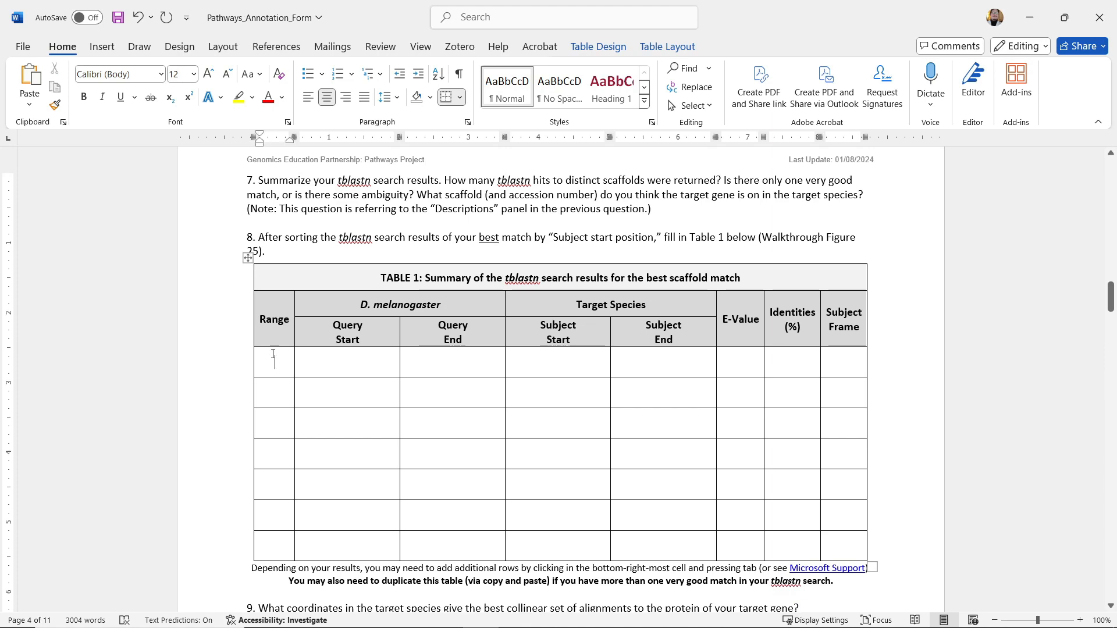
{"action": "type", "text": "1"}
{"action": "left_click", "coordinate": [270, 397]}
{"action": "type", "text": "2"}
{"action": "left_click", "coordinate": [270, 434]}
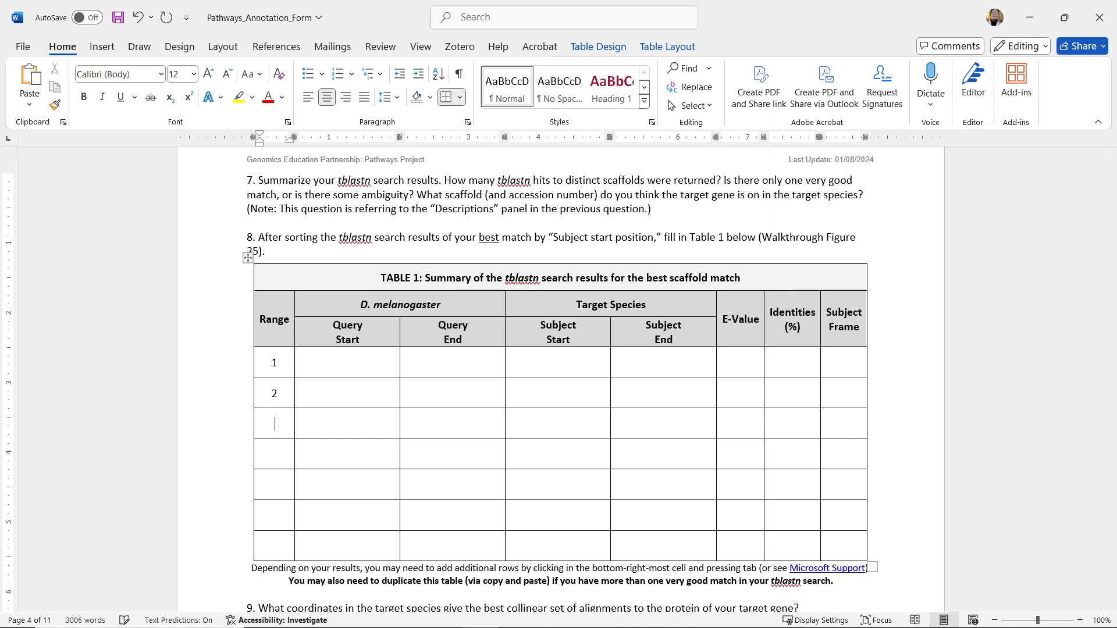
{"action": "type", "text": "2"}
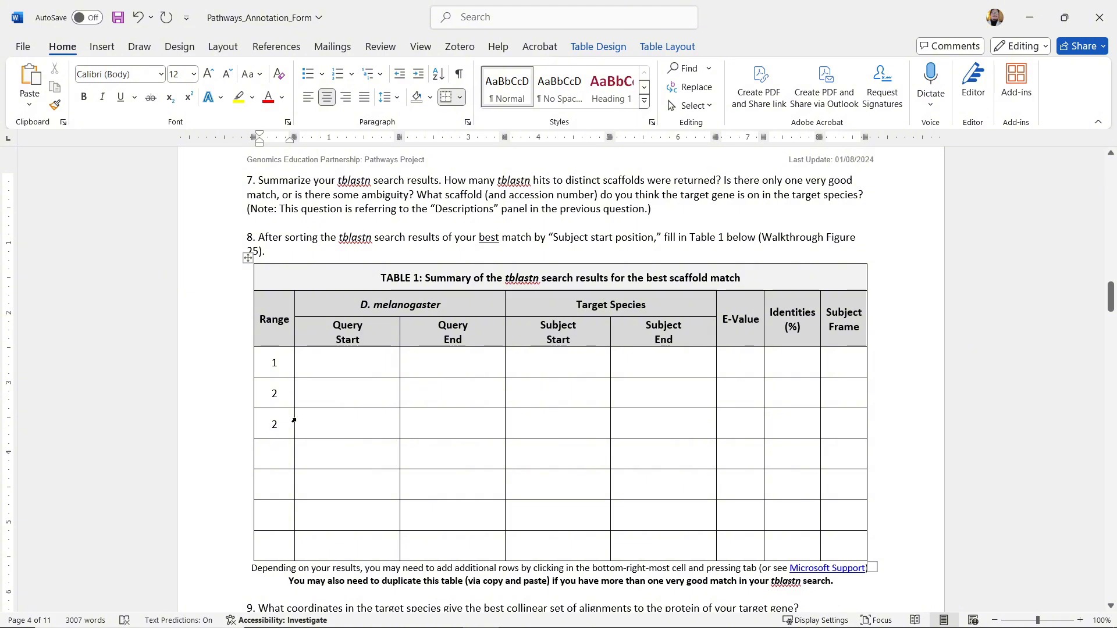
{"action": "key", "text": "BackSpace"}
{"action": "type", "text": "3"}
{"action": "left_click", "coordinate": [266, 466]}
{"action": "type", "text": "4"}
{"action": "left_click", "coordinate": [271, 488]}
{"action": "type", "text": "5"}
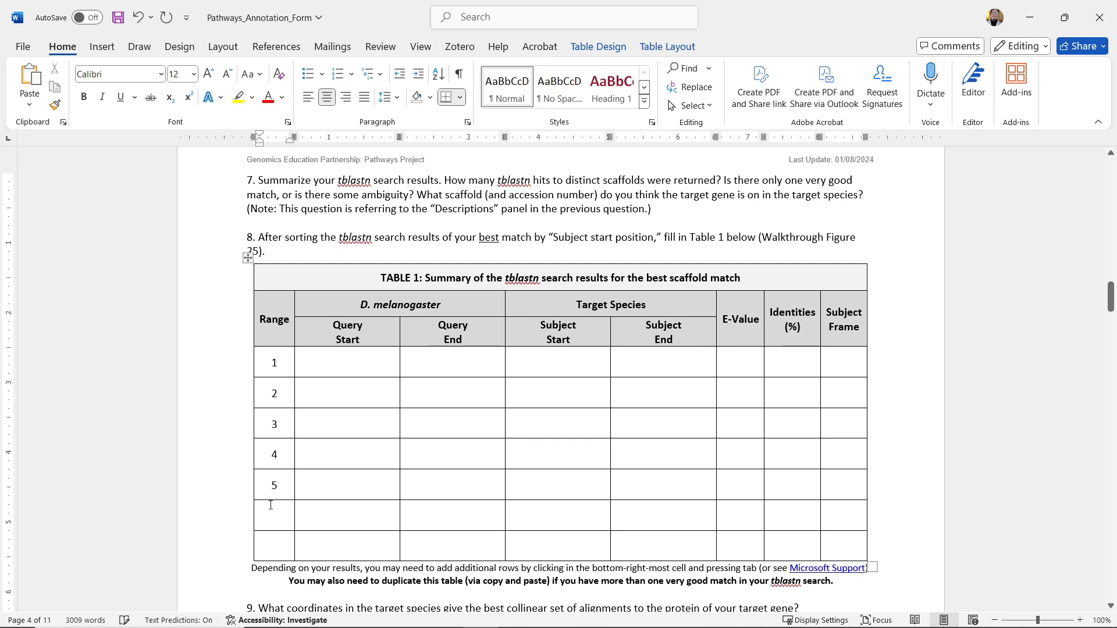
{"action": "left_click", "coordinate": [270, 505]}
{"action": "type", "text": "6"}
{"action": "left_click", "coordinate": [272, 546]}
{"action": "type", "text": "7"}
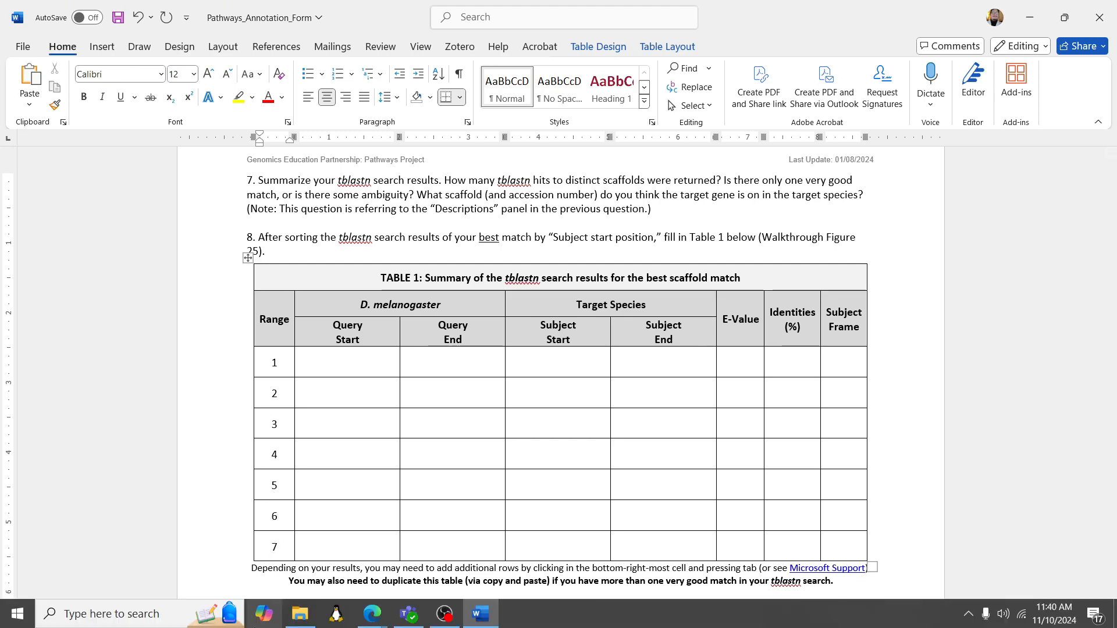
Switch to the NCBI BLAST results in Edge and arrange that window side by side with the Word annotation form
{"action": "left_click", "coordinate": [372, 615]}
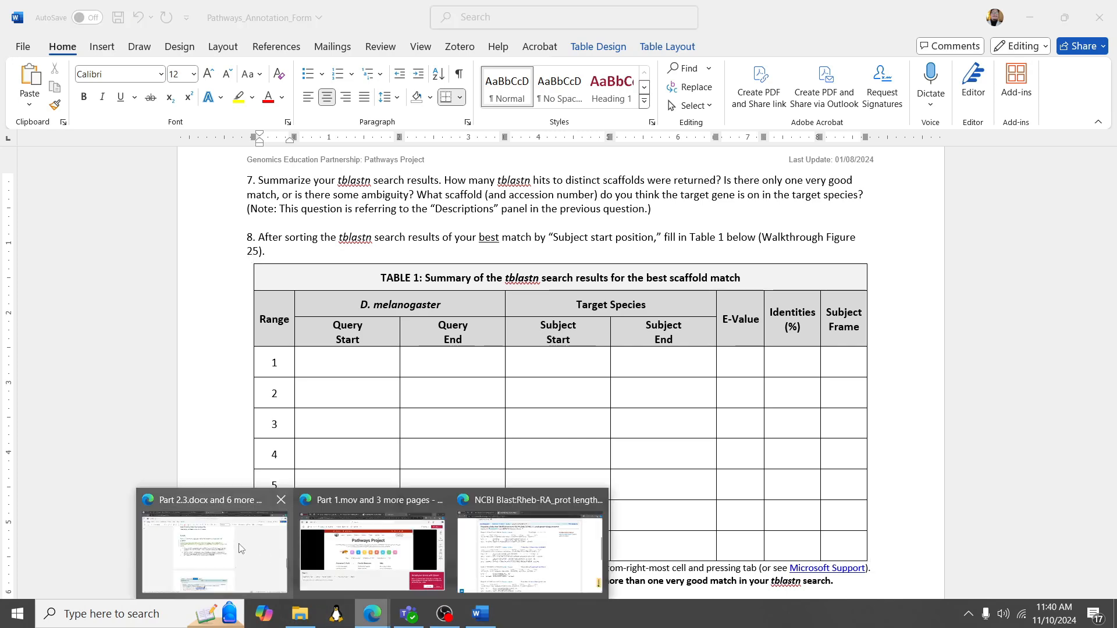
{"action": "left_click", "coordinate": [456, 579]}
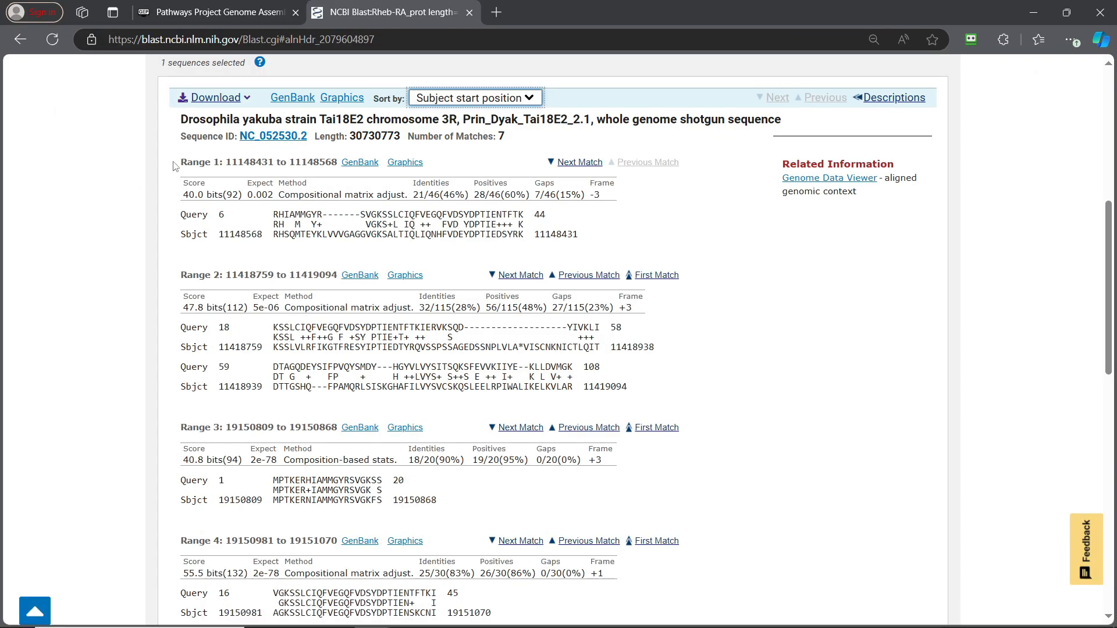
{"action": "scroll", "coordinate": [235, 291], "scroll_direction": "down", "scroll_amount": 3}
{"action": "scroll", "coordinate": [235, 291], "scroll_direction": "down", "scroll_amount": 8}
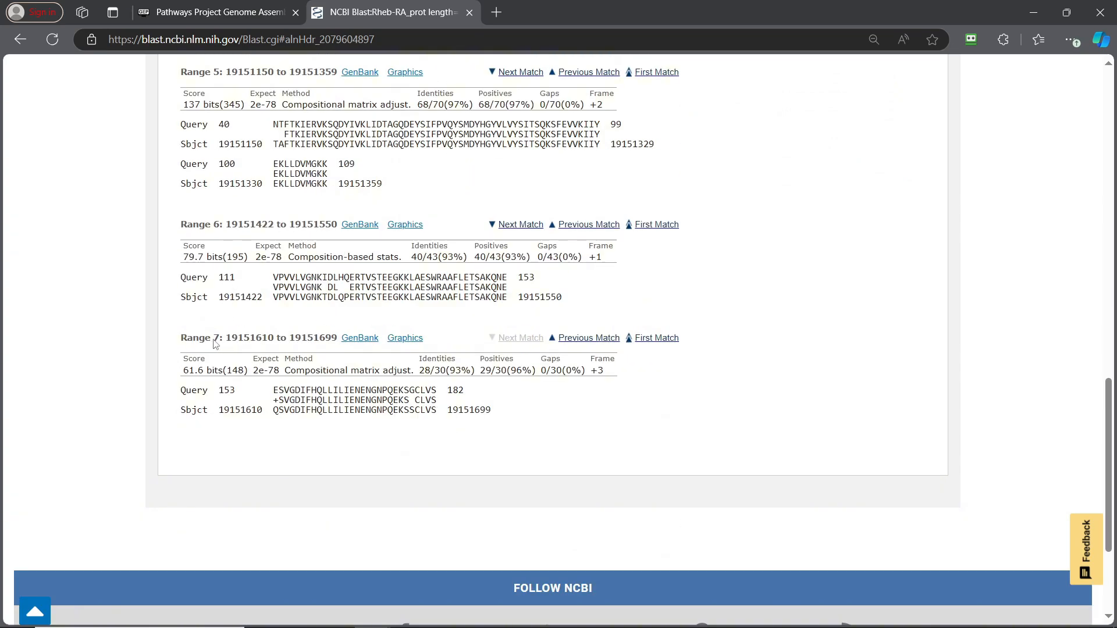
{"action": "scroll", "coordinate": [220, 344], "scroll_direction": "up", "scroll_amount": 11}
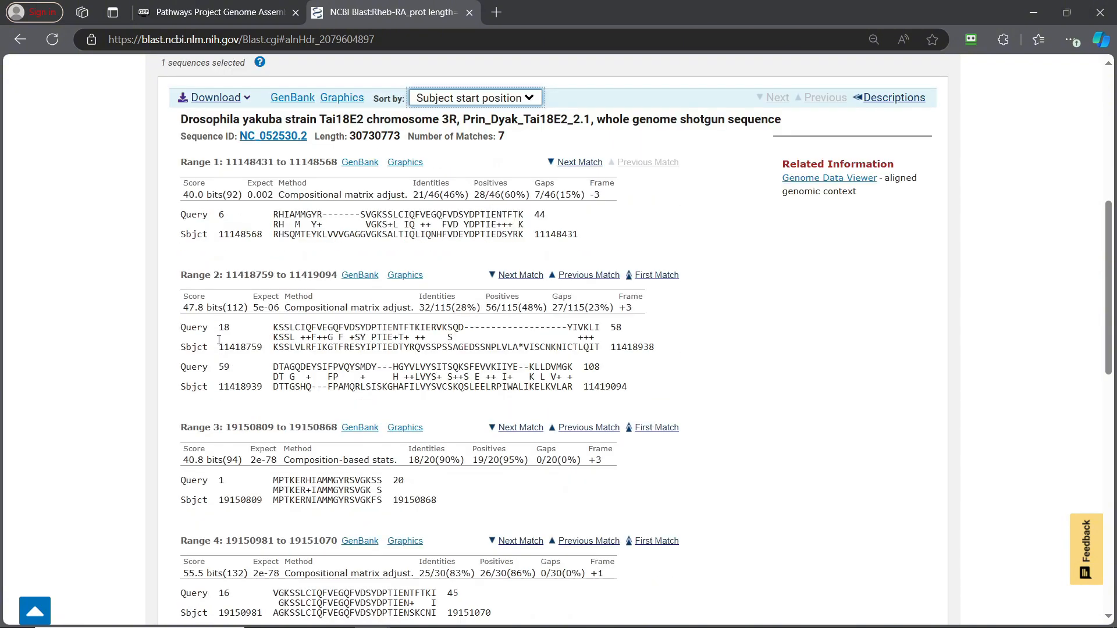
{"action": "left_click_drag", "start_coordinate": [662, 20], "coordinate": [1116, 145]}
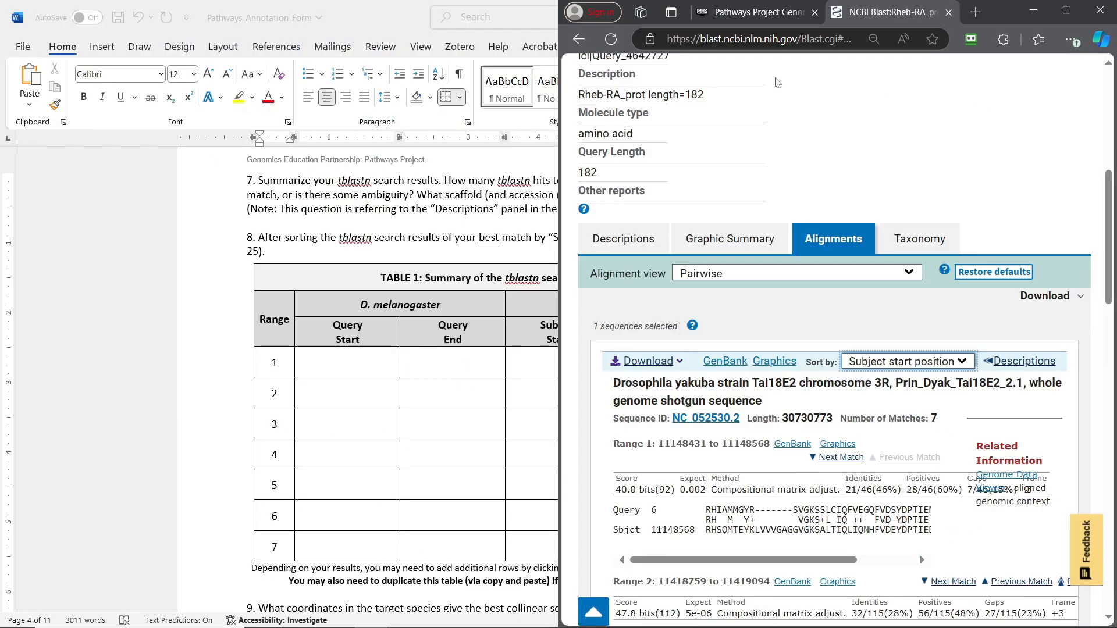
{"action": "left_click_drag", "start_coordinate": [380, 16], "coordinate": [1, 50]}
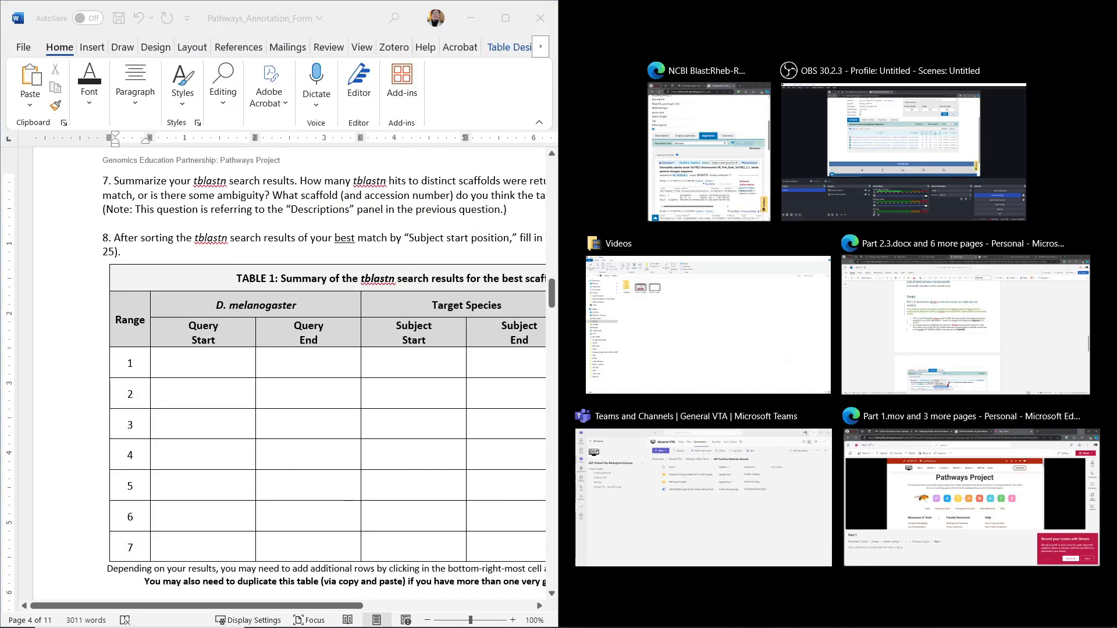
{"action": "left_click", "coordinate": [479, 102]}
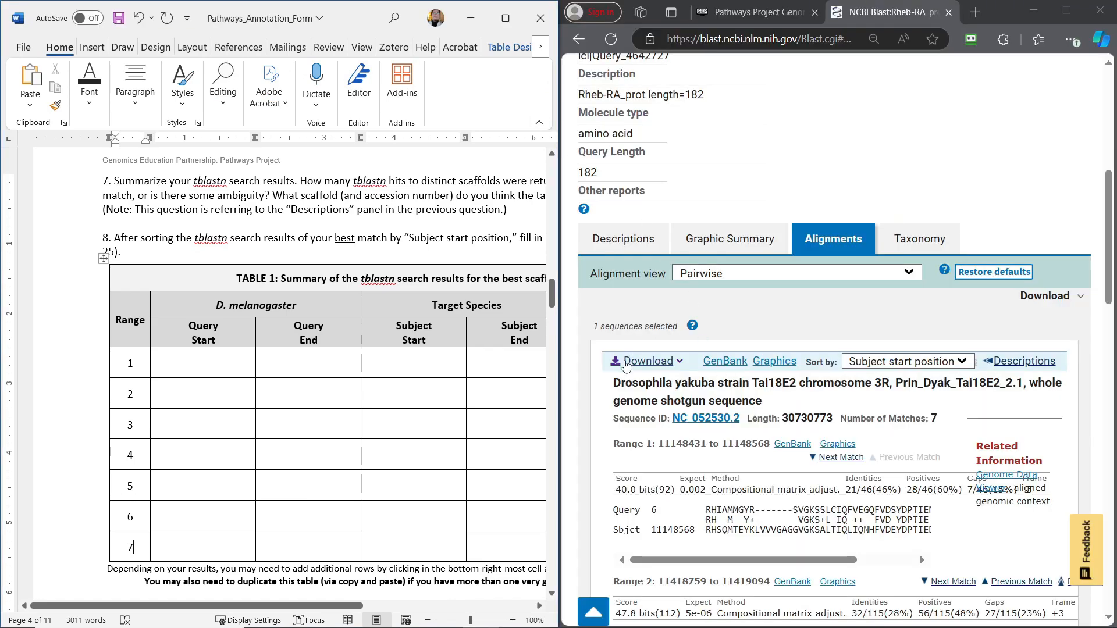
Copy the query start value 6 of alignment Range 1 into the Query Start cell of row 1 in Table 1
{"action": "scroll", "coordinate": [625, 364], "scroll_direction": "down", "scroll_amount": 2}
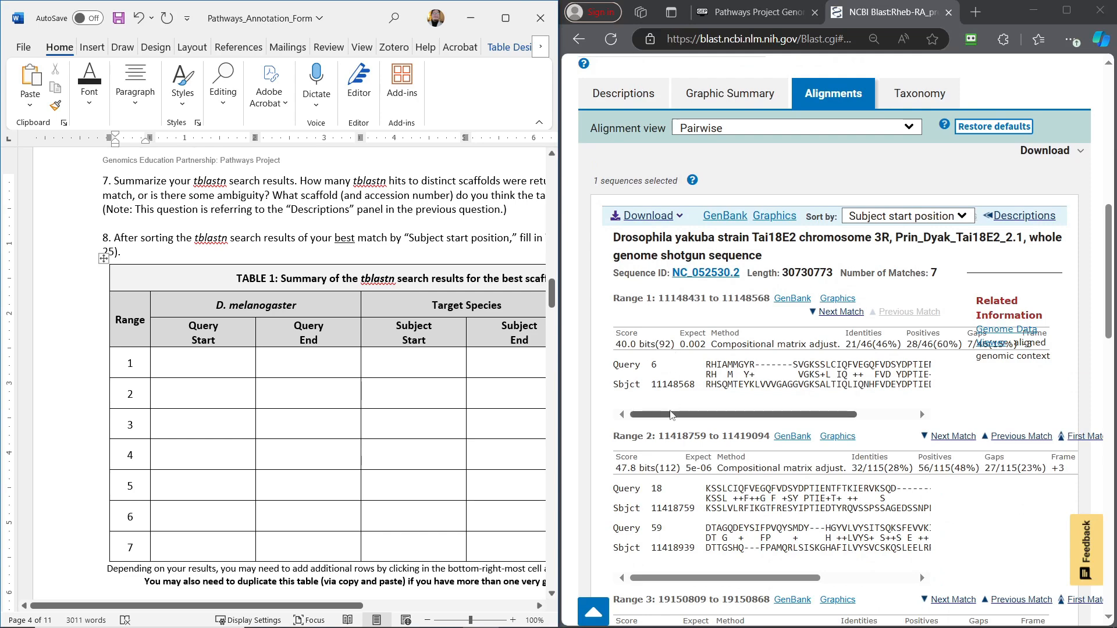
{"action": "left_click_drag", "start_coordinate": [671, 415], "coordinate": [628, 416]}
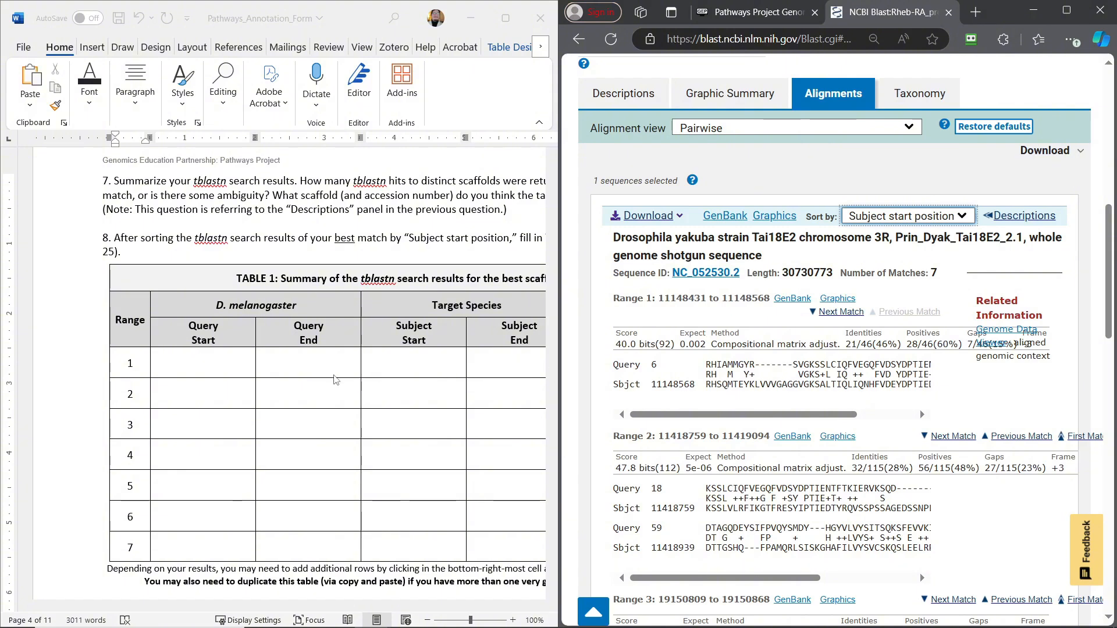
{"action": "left_click", "coordinate": [336, 380]}
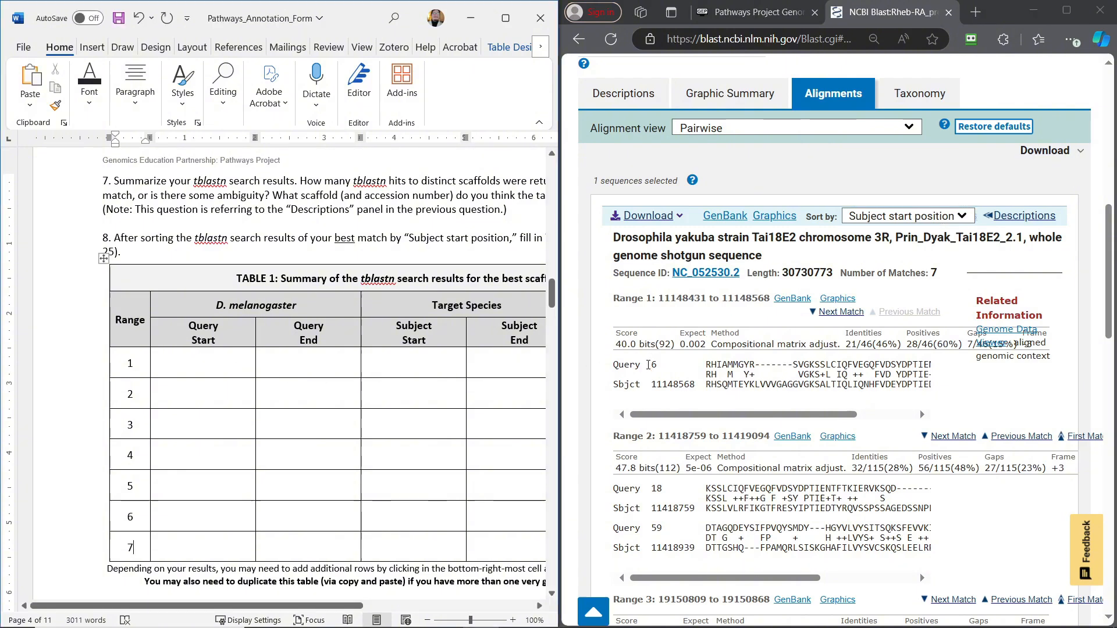
{"action": "double_click", "coordinate": [654, 366]}
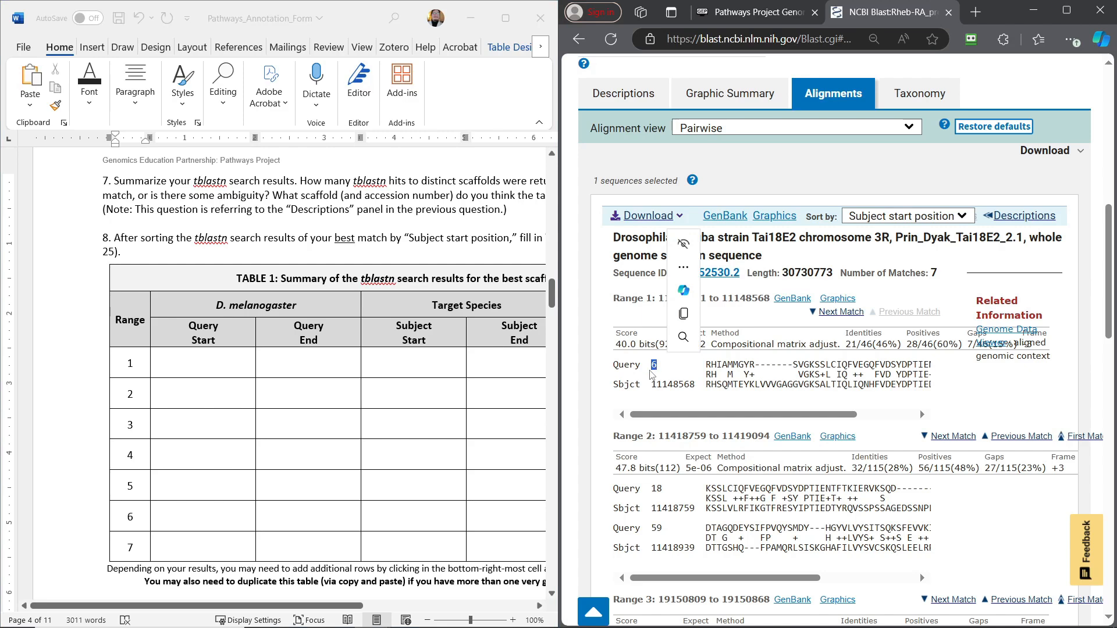
{"action": "key", "text": "ctrl+c"}
{"action": "left_click", "coordinate": [223, 368]}
{"action": "left_click", "coordinate": [216, 368]}
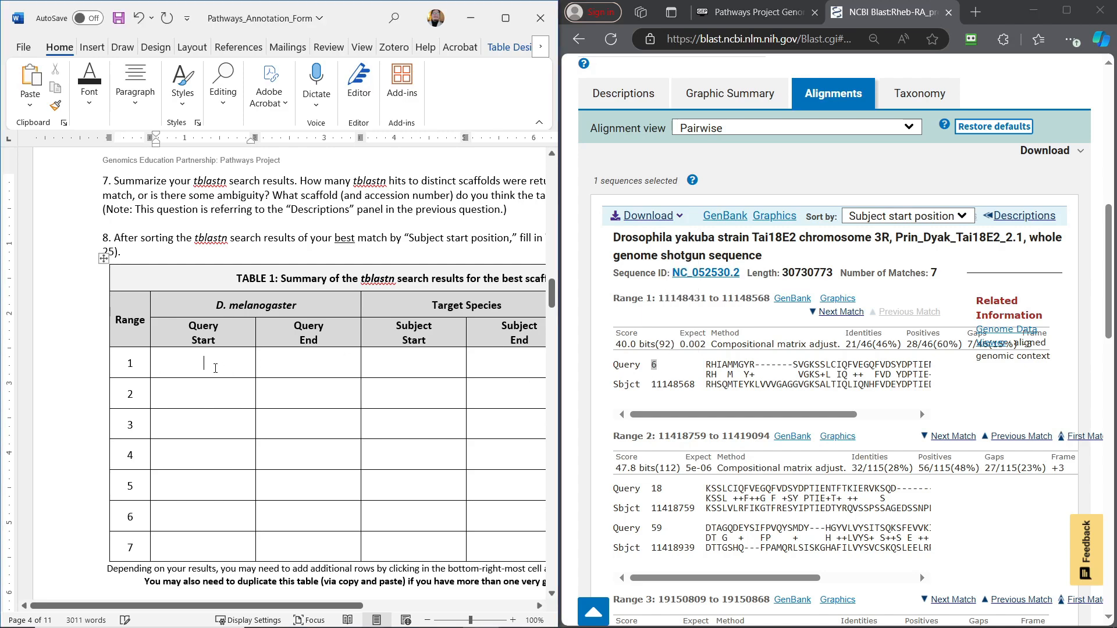
{"action": "key", "text": "ctrl+v"}
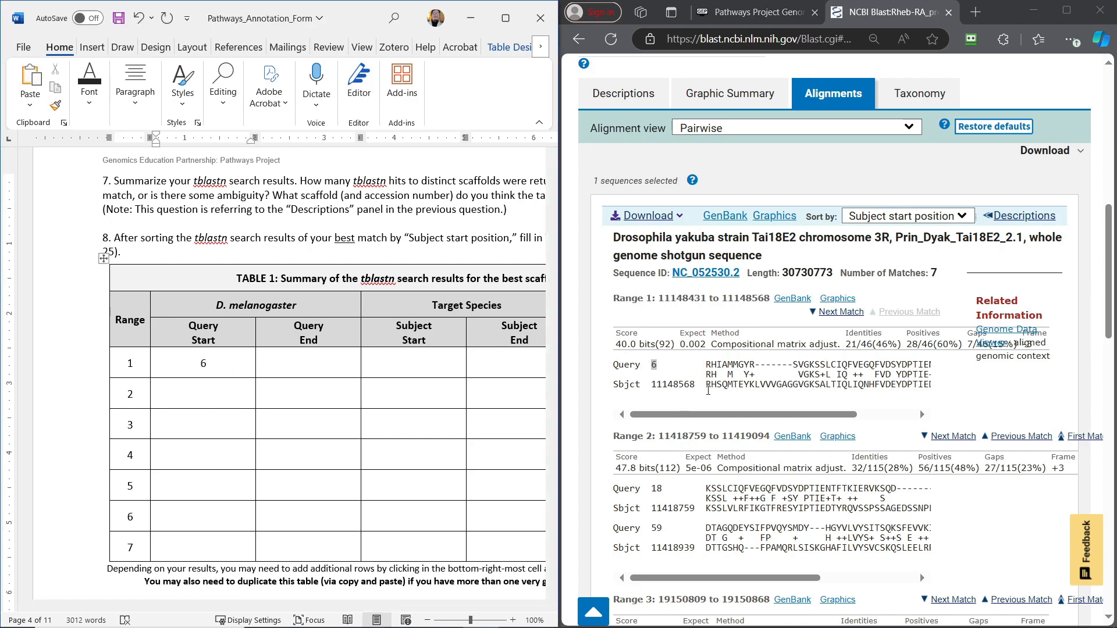
Copy the query end value 44 of alignment Range 1 into the Query End cell of row 1 as text only
{"action": "left_click_drag", "start_coordinate": [685, 413], "coordinate": [770, 428]}
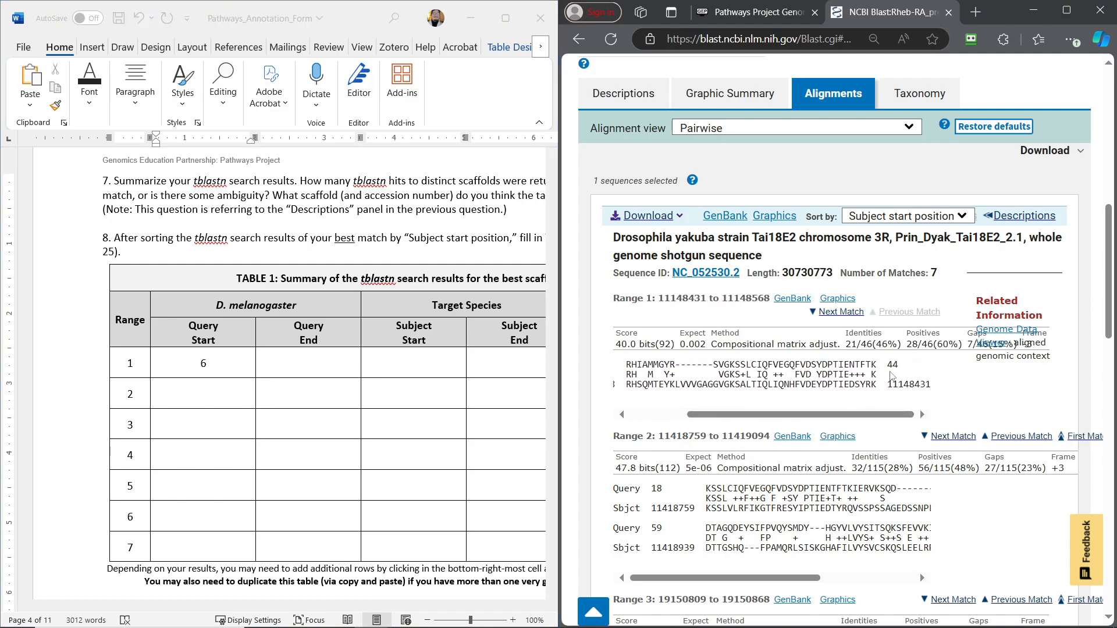
{"action": "double_click", "coordinate": [893, 365]}
{"action": "key", "text": "ctrl+c"}
{"action": "left_click", "coordinate": [318, 361]}
{"action": "key", "text": "ctrl+v"}
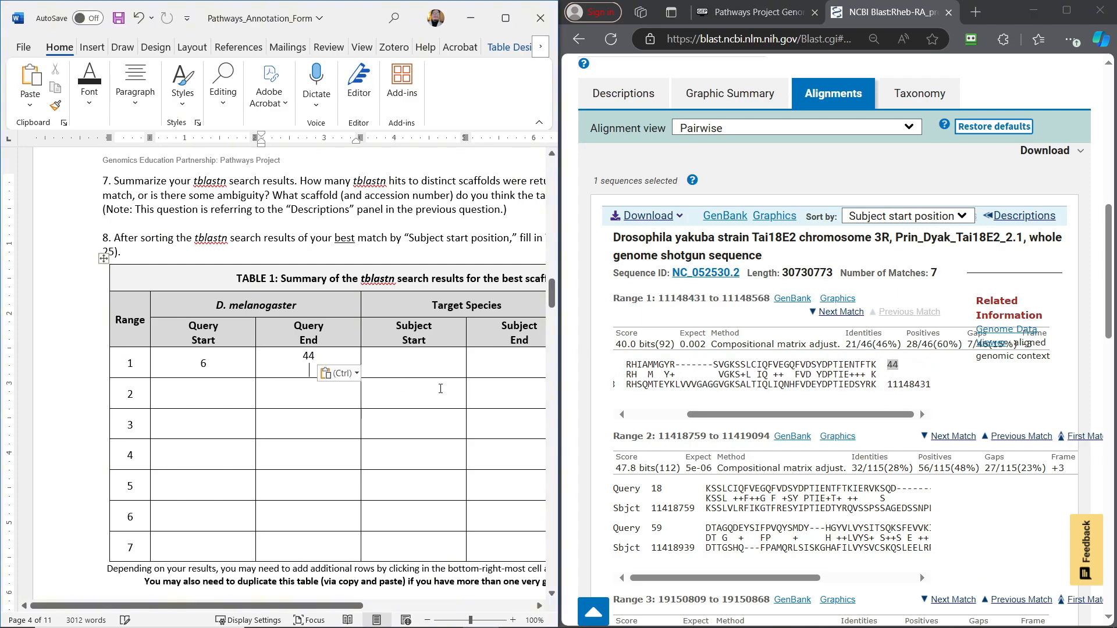
{"action": "key", "text": "ctrl"}
{"action": "key", "text": "t"}
Copy the subject start value 11148568 of Range 1 into row 1's Subject Start cell
{"action": "left_click", "coordinate": [669, 415]}
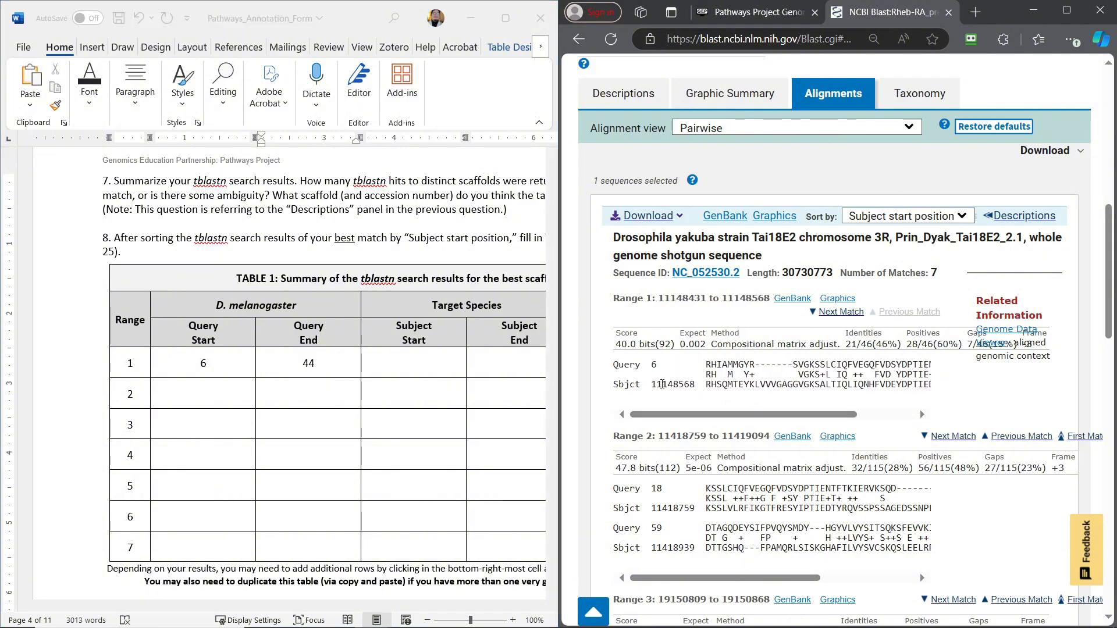
{"action": "double_click", "coordinate": [673, 384]}
{"action": "left_click", "coordinate": [421, 362]}
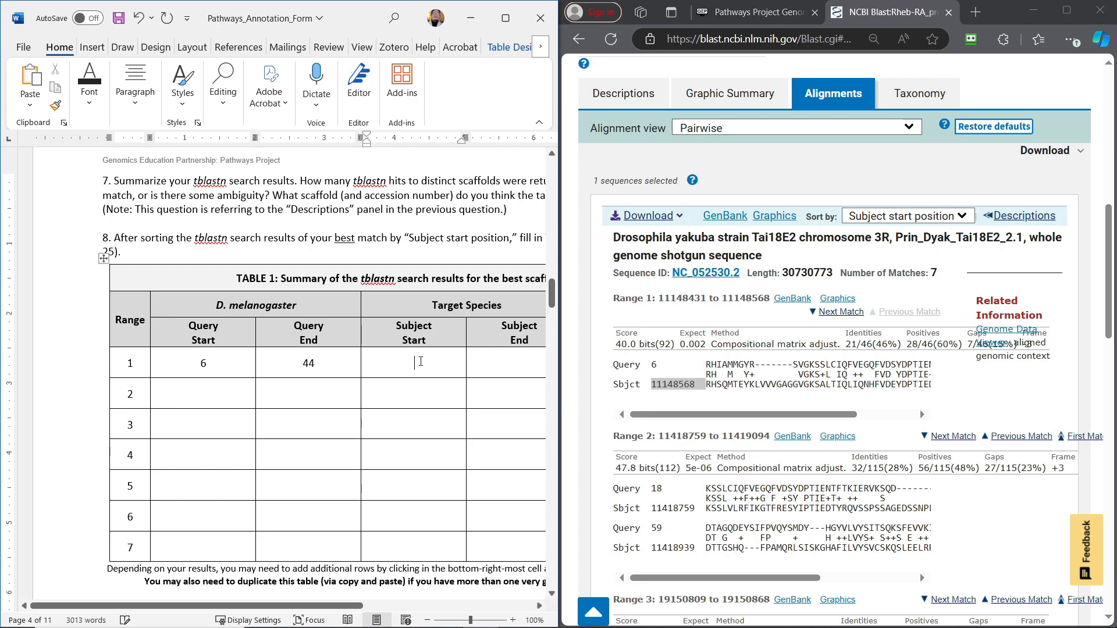
{"action": "right_click", "coordinate": [414, 364]}
{"action": "left_click", "coordinate": [492, 359]}
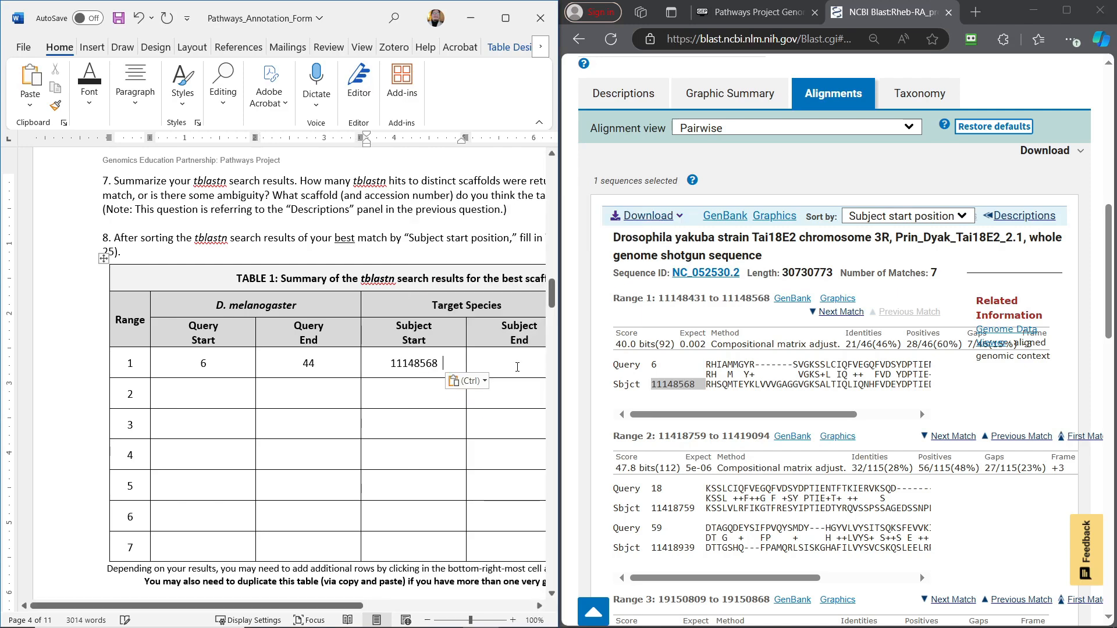
Copy the subject end value 11148431 of Range 1 into row 1's Subject End cell as text only
{"action": "left_click_drag", "start_coordinate": [655, 414], "coordinate": [894, 407]}
{"action": "double_click", "coordinate": [909, 384]}
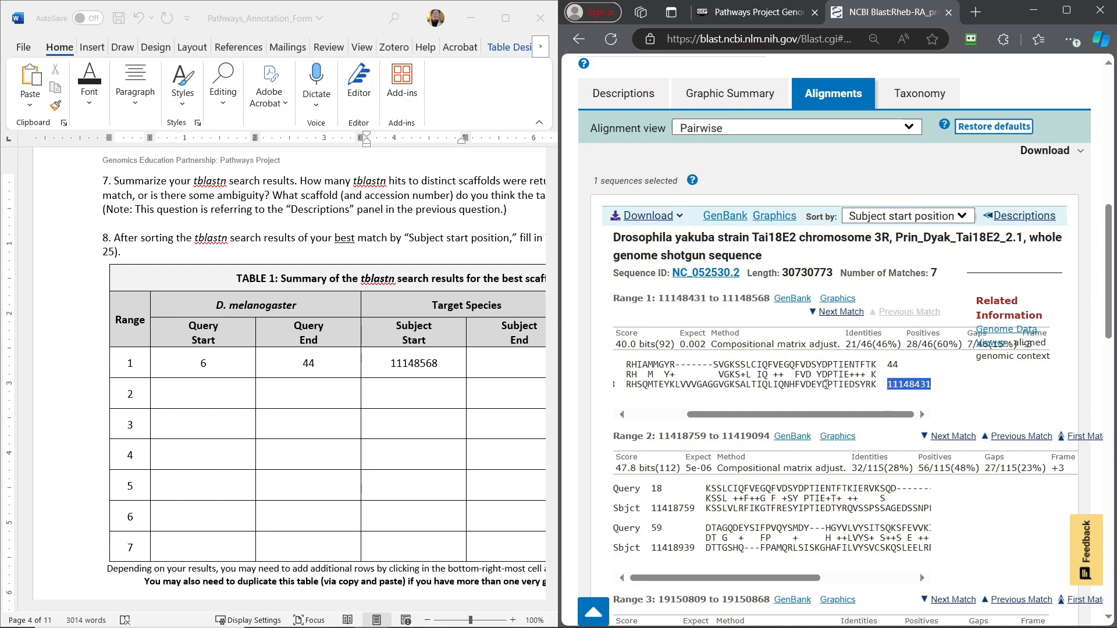
{"action": "left_click", "coordinate": [514, 367]}
{"action": "right_click", "coordinate": [514, 367]}
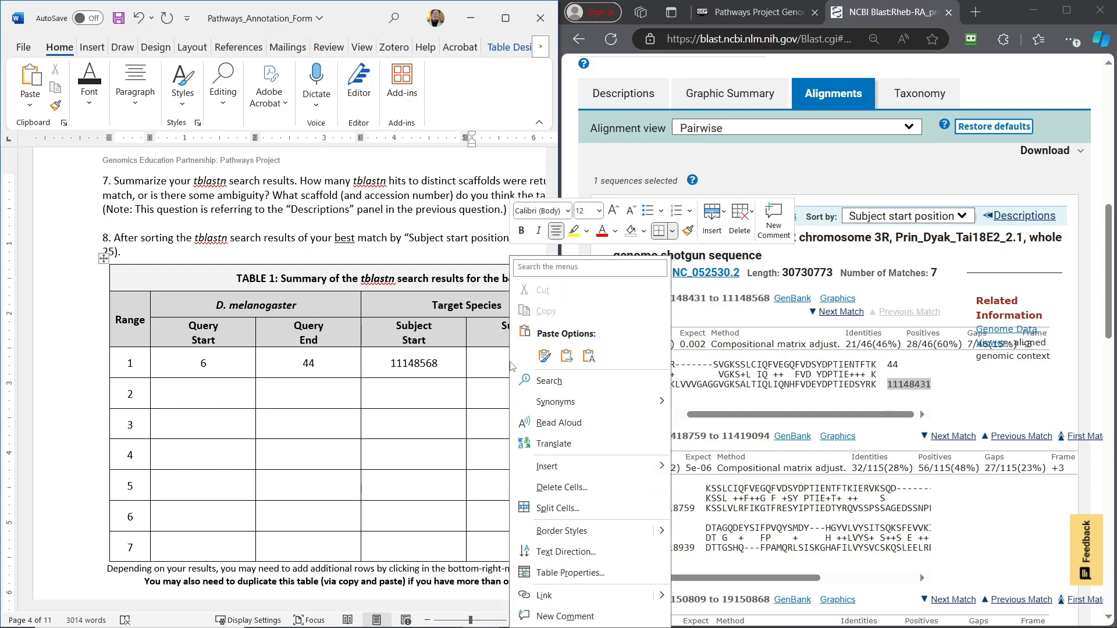
{"action": "left_click", "coordinate": [589, 359]}
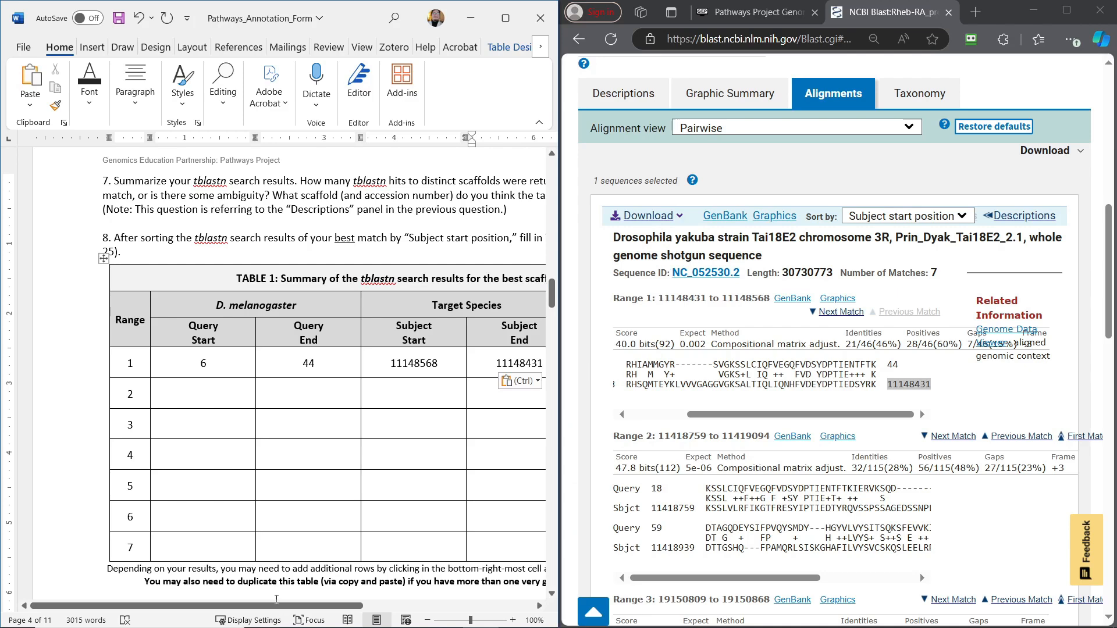
Maximize the Word annotation form, then switch to the NCBI BLAST results in Edge and maximize that window too
{"action": "left_click_drag", "start_coordinate": [276, 609], "coordinate": [403, 605]}
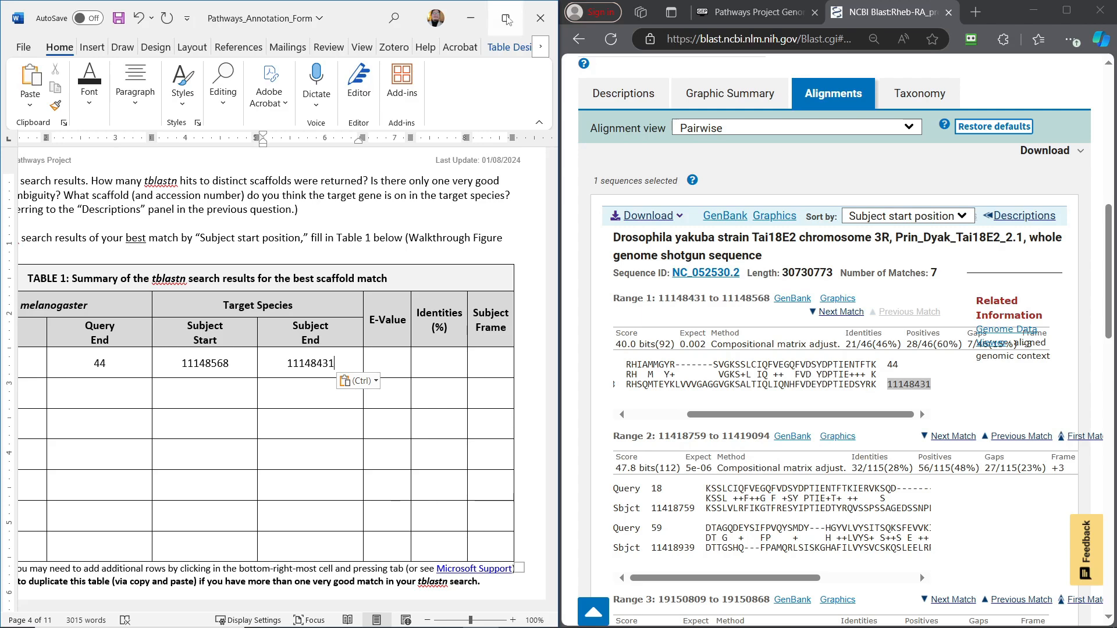
{"action": "left_click", "coordinate": [506, 21]}
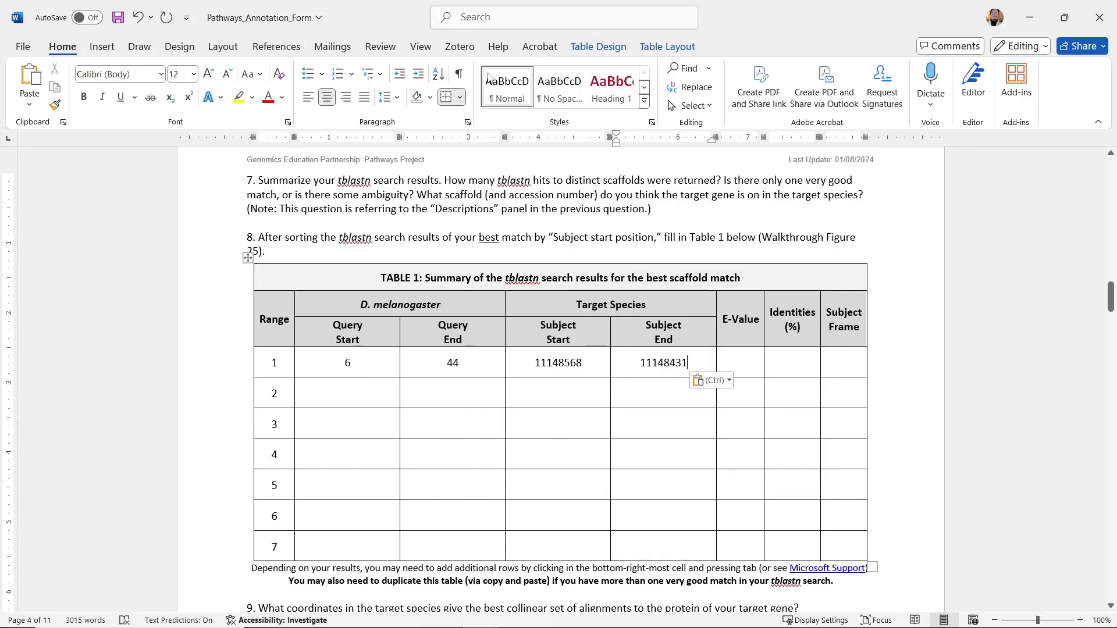
{"action": "left_click", "coordinate": [372, 614]}
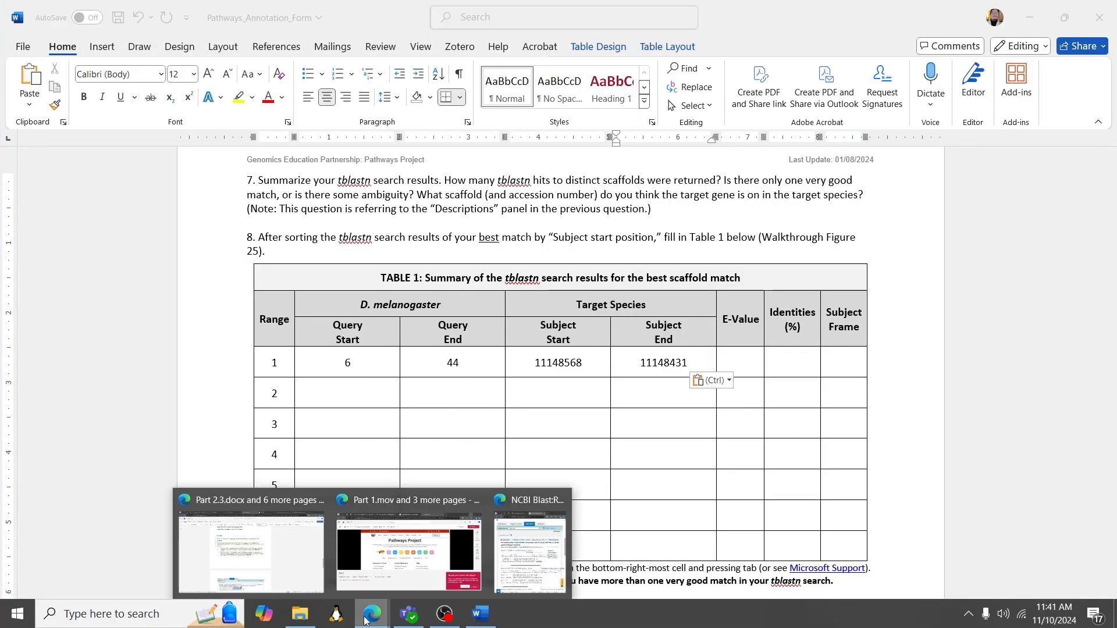
{"action": "left_click", "coordinate": [567, 530]}
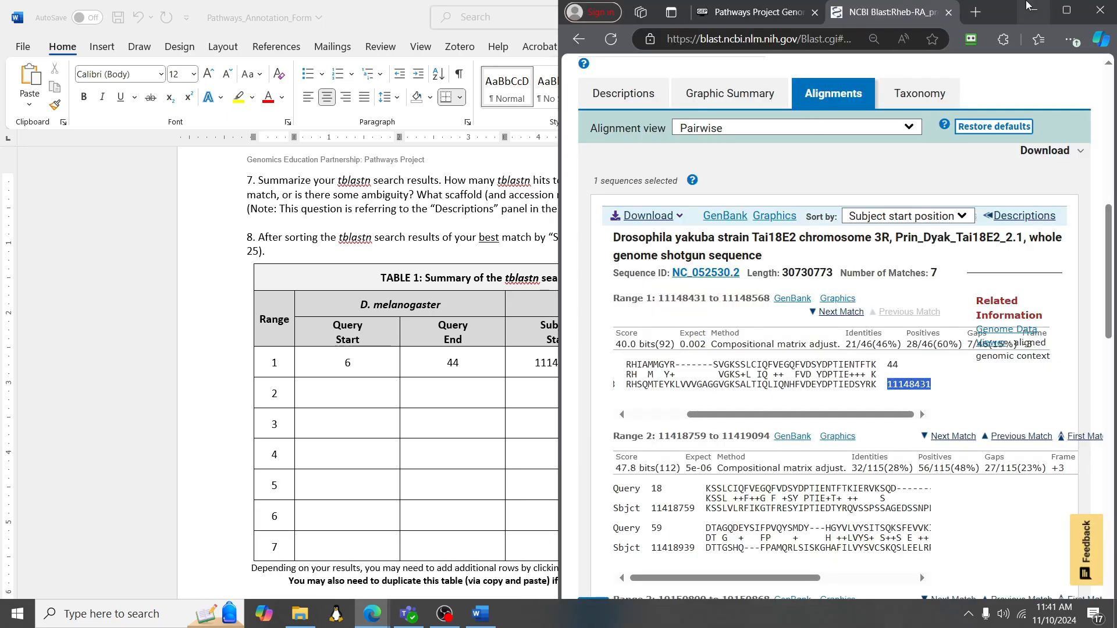
{"action": "left_click", "coordinate": [1064, 13]}
Copy the Expect value 0.002 of Range 1 into the E-Value cell of row 1 in the Word form's Table 1
{"action": "scroll", "coordinate": [394, 400], "scroll_direction": "up", "scroll_amount": 2}
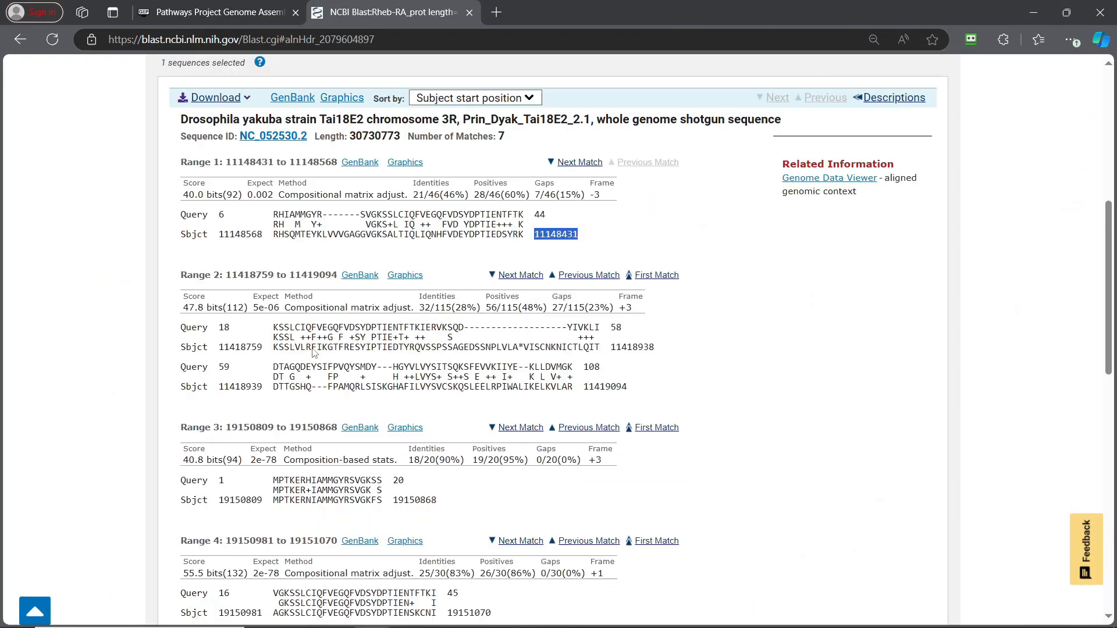
{"action": "left_click", "coordinate": [113, 306]}
{"action": "left_click_drag", "start_coordinate": [248, 196], "coordinate": [273, 195]}
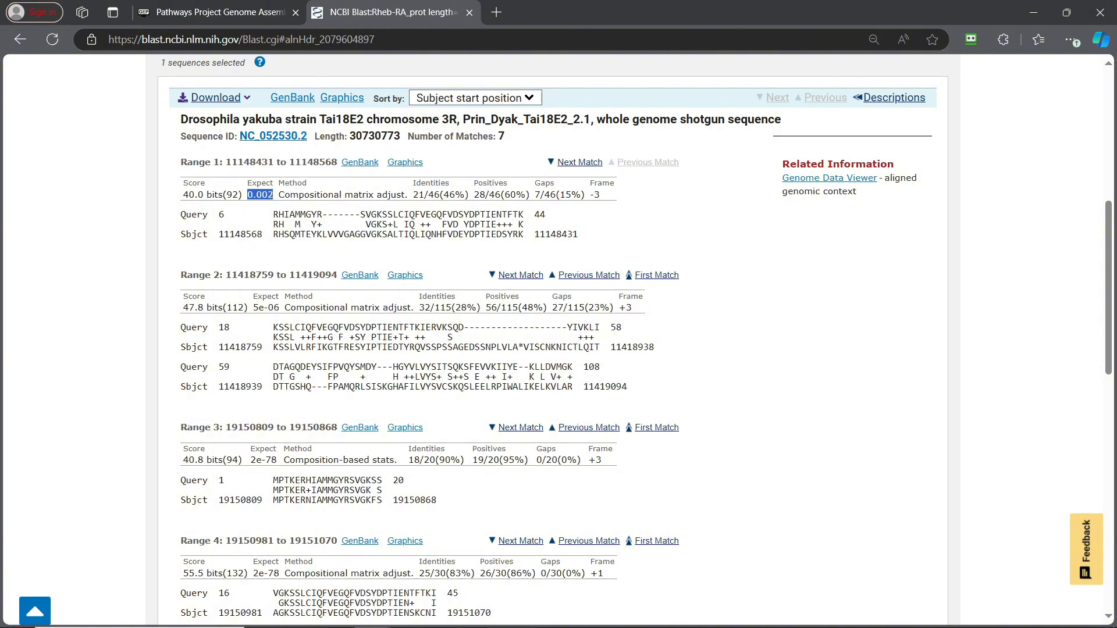
{"action": "left_click", "coordinate": [482, 614]}
{"action": "left_click", "coordinate": [733, 361]}
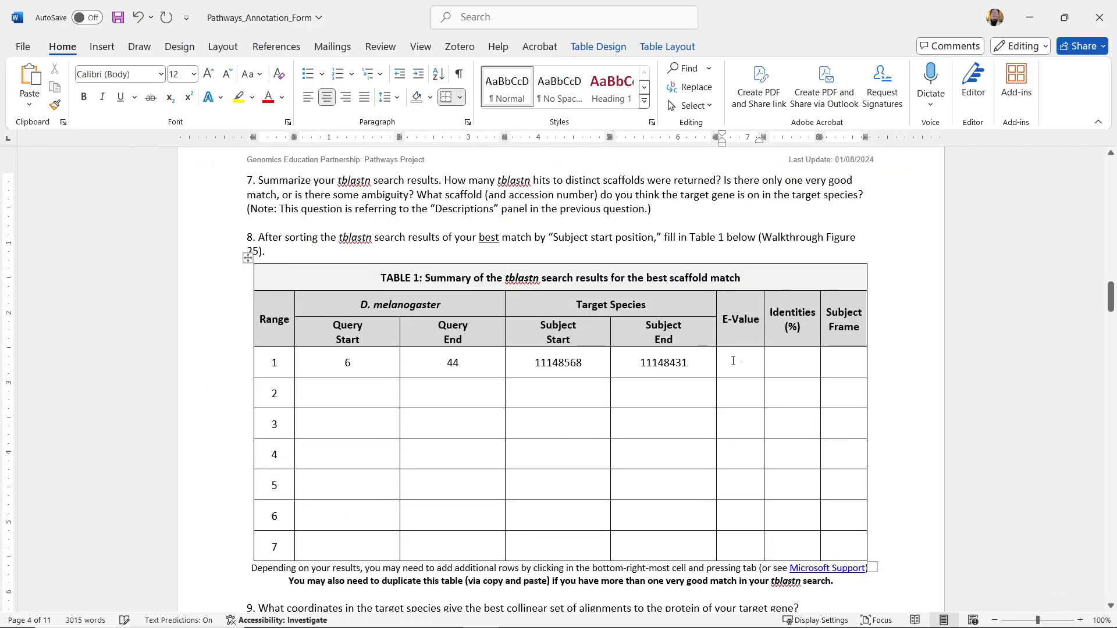
{"action": "key", "text": "ctrl+v"}
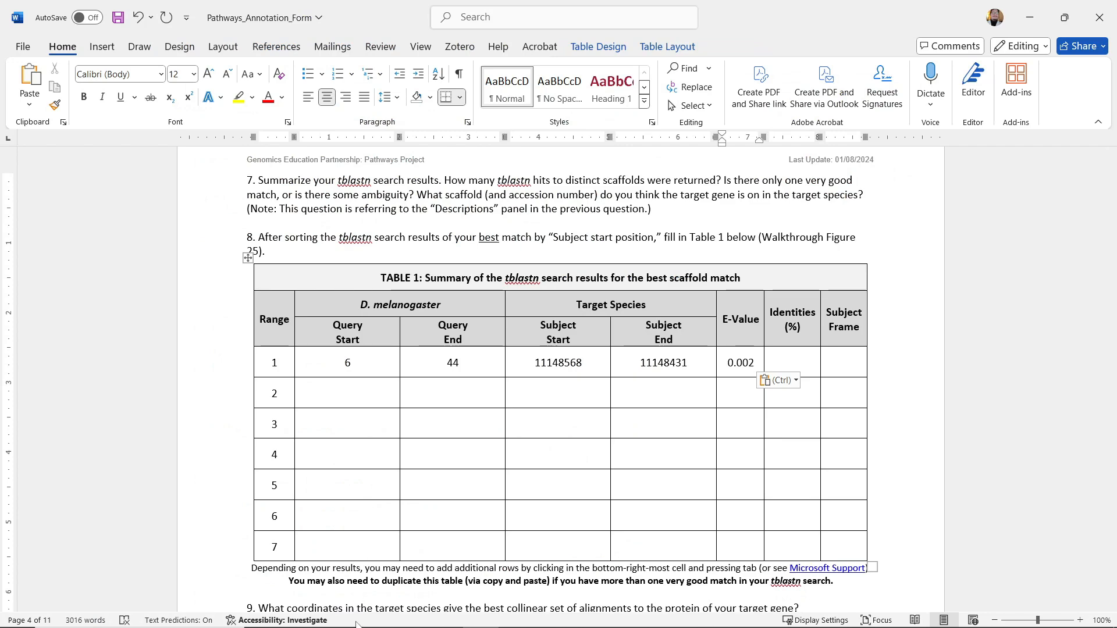
Copy the identities percentage 46% of Range 1 from the Edge BLAST results into row 1's Identities (%) cell in Word
{"action": "left_click", "coordinate": [373, 614]}
{"action": "left_click", "coordinate": [515, 554]}
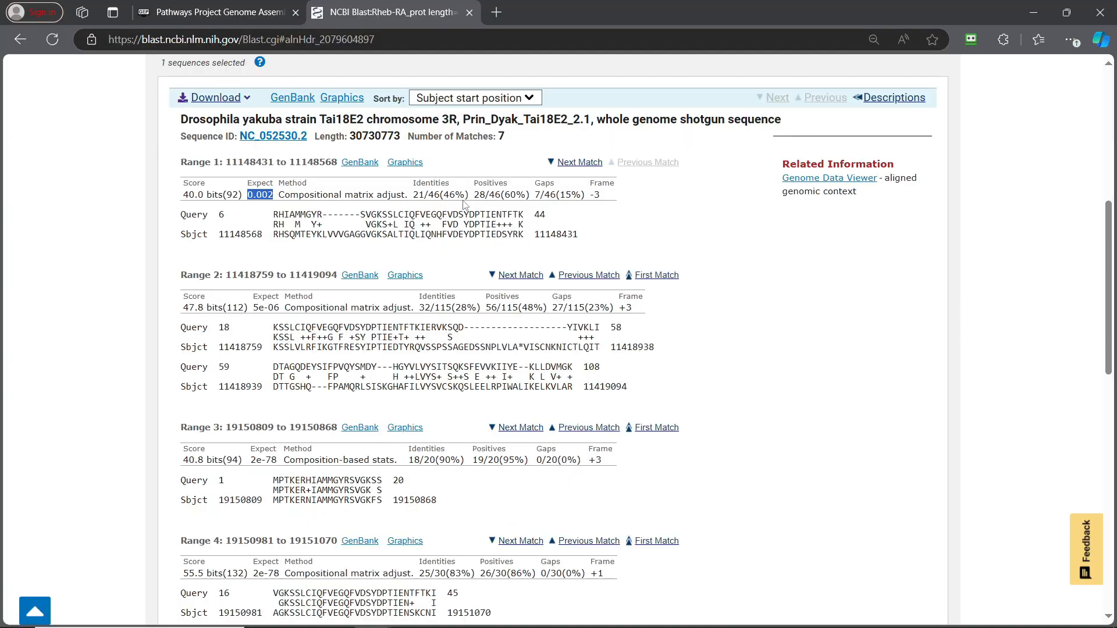
{"action": "double_click", "coordinate": [447, 195]}
{"action": "left_click_drag", "start_coordinate": [459, 192], "coordinate": [463, 193]}
{"action": "key", "text": "ctrl+c"}
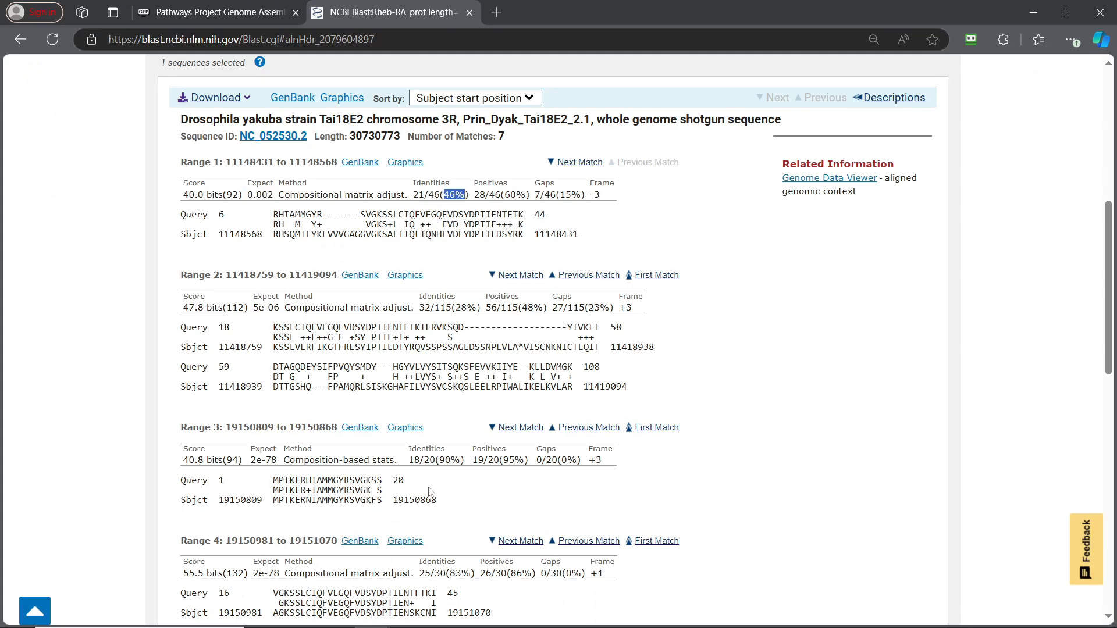
{"action": "left_click", "coordinate": [490, 616]}
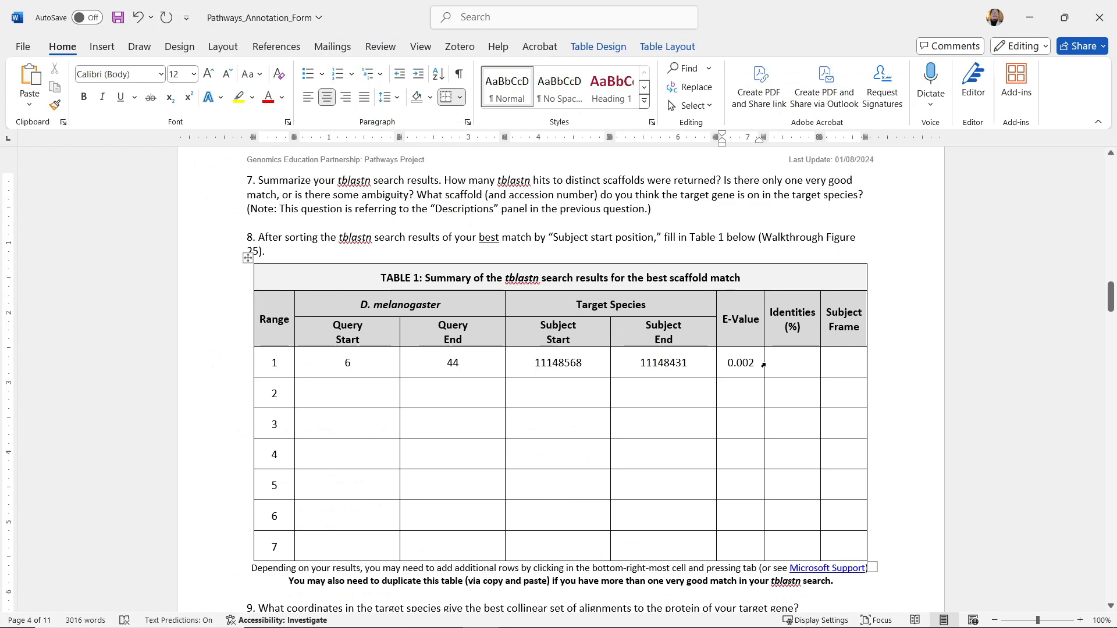
{"action": "left_click", "coordinate": [780, 359]}
{"action": "key", "text": "ctrl+v"}
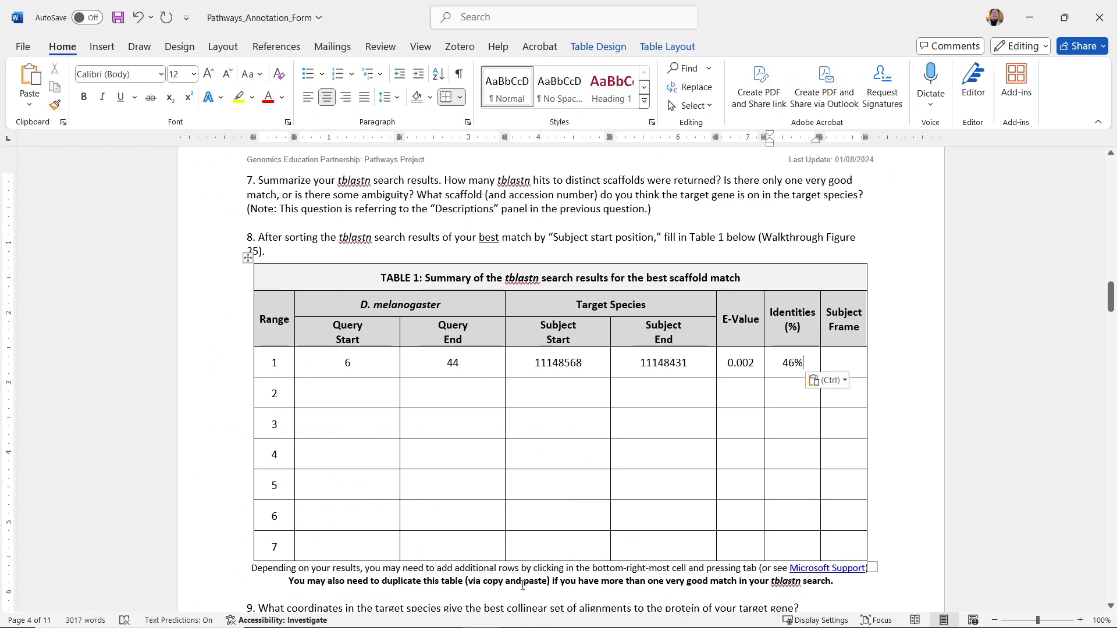
Copy the frame value -3 of Range 1 from the Edge BLAST results into row 1's Subject Frame cell in Word
{"action": "mouse_move", "coordinate": [373, 614]}
{"action": "left_click", "coordinate": [511, 553]}
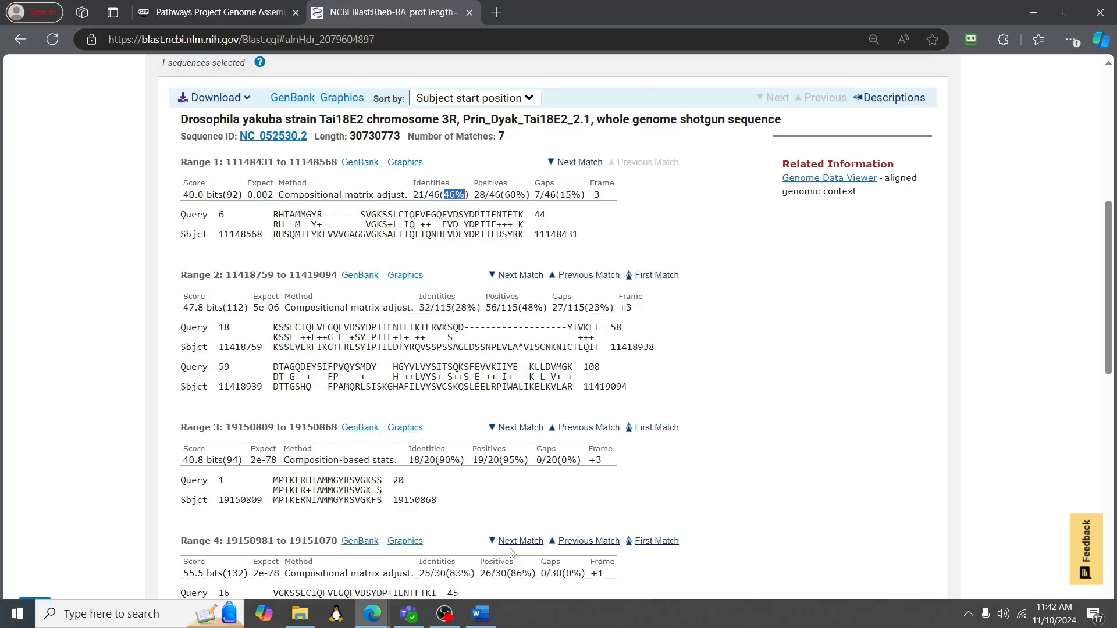
{"action": "left_click_drag", "start_coordinate": [602, 200], "coordinate": [591, 198]}
{"action": "key", "text": "ctrl+c"}
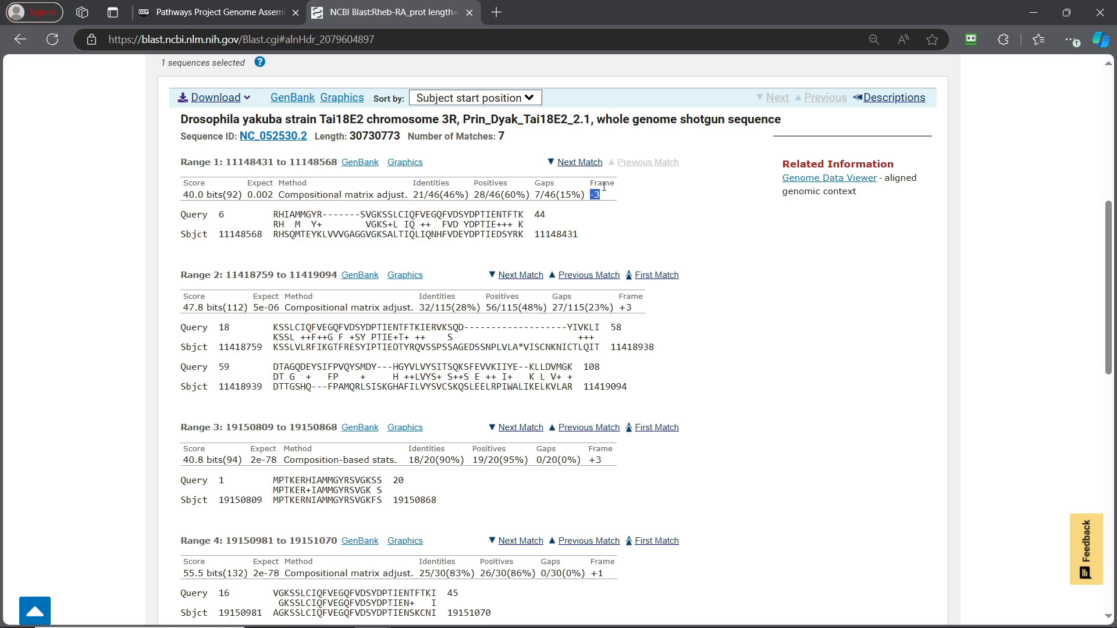
{"action": "left_click", "coordinate": [493, 612]}
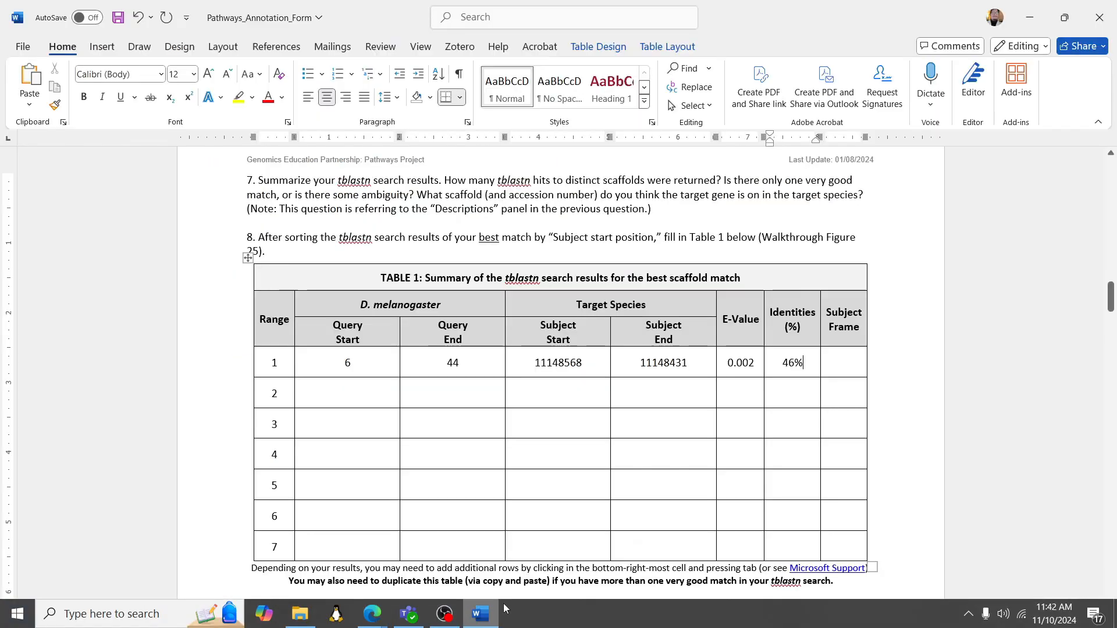
{"action": "left_click", "coordinate": [841, 361]}
{"action": "key", "text": "ctrl+v"}
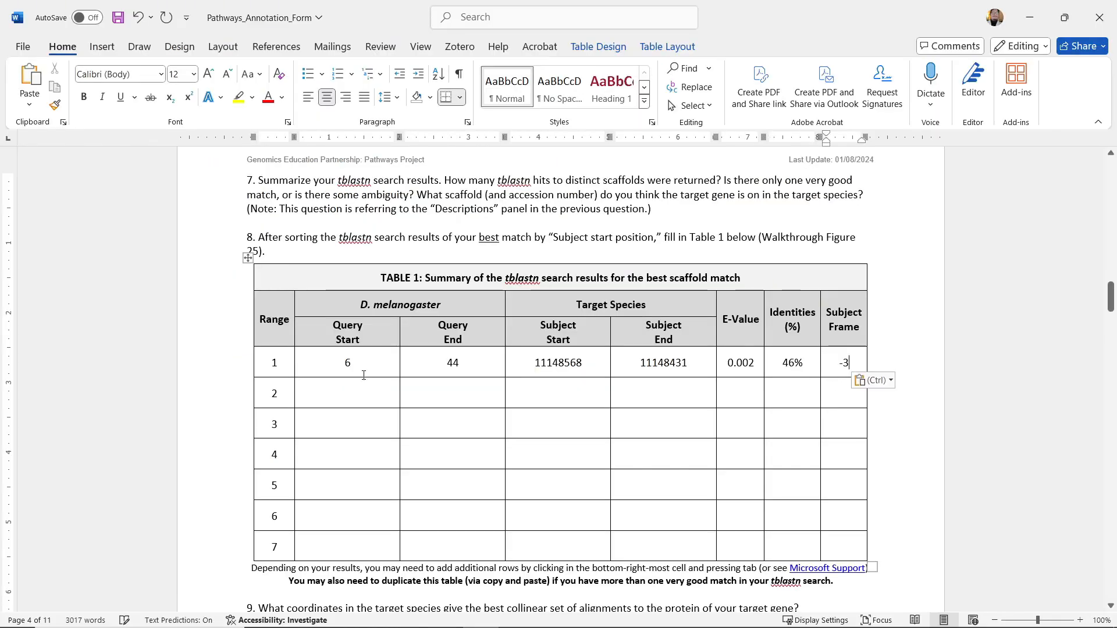
{"action": "left_click", "coordinate": [179, 423]}
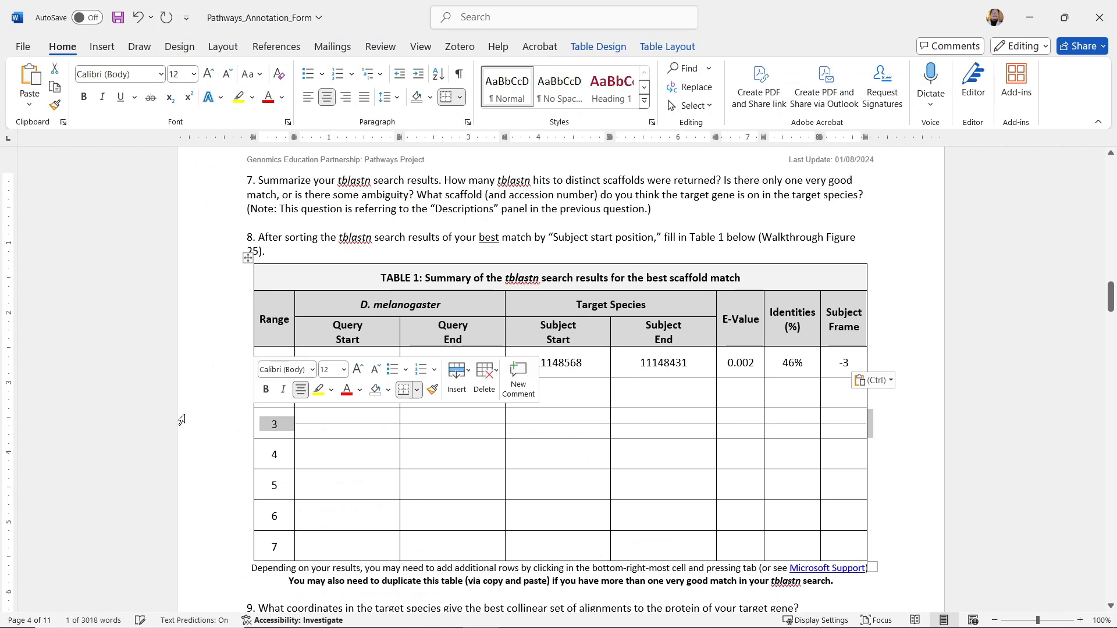
{"action": "left_click", "coordinate": [180, 463]}
Copy the query start value 18 of Range 2 from Edge into row 2's Query Start cell in Word and remove the trailing spaces
{"action": "left_click", "coordinate": [331, 392]}
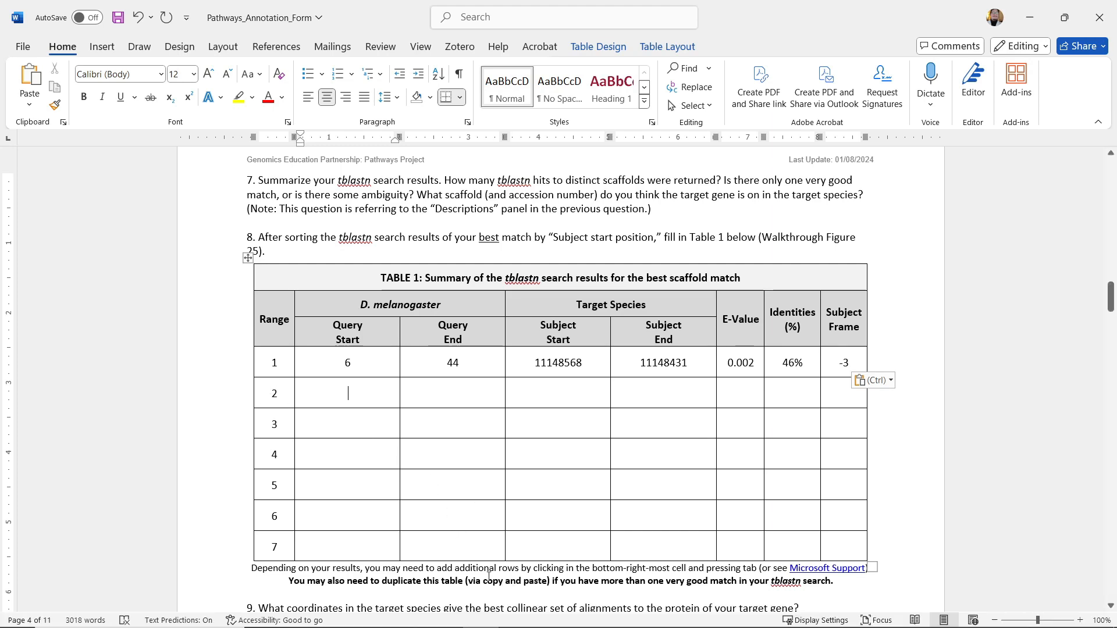
{"action": "mouse_move", "coordinate": [404, 616]}
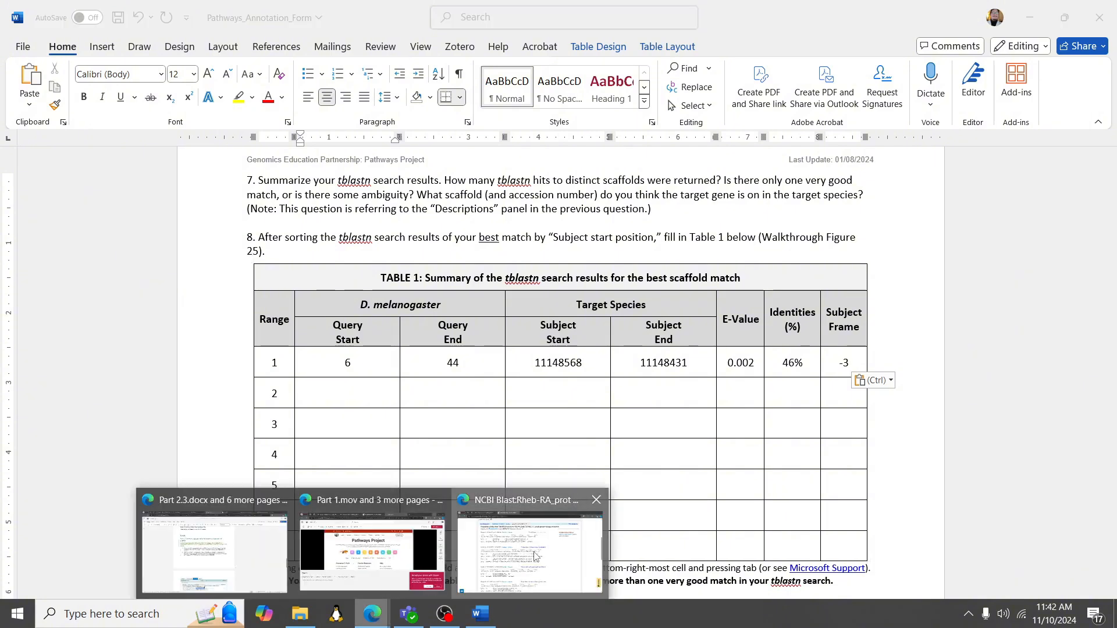
{"action": "left_click", "coordinate": [532, 547]}
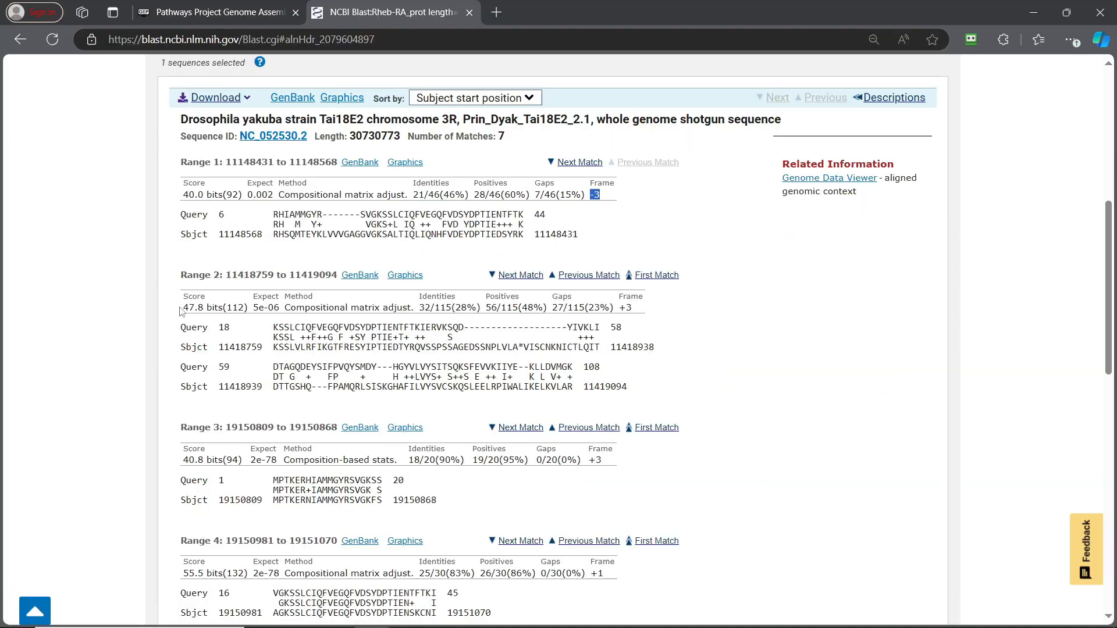
{"action": "double_click", "coordinate": [222, 327]}
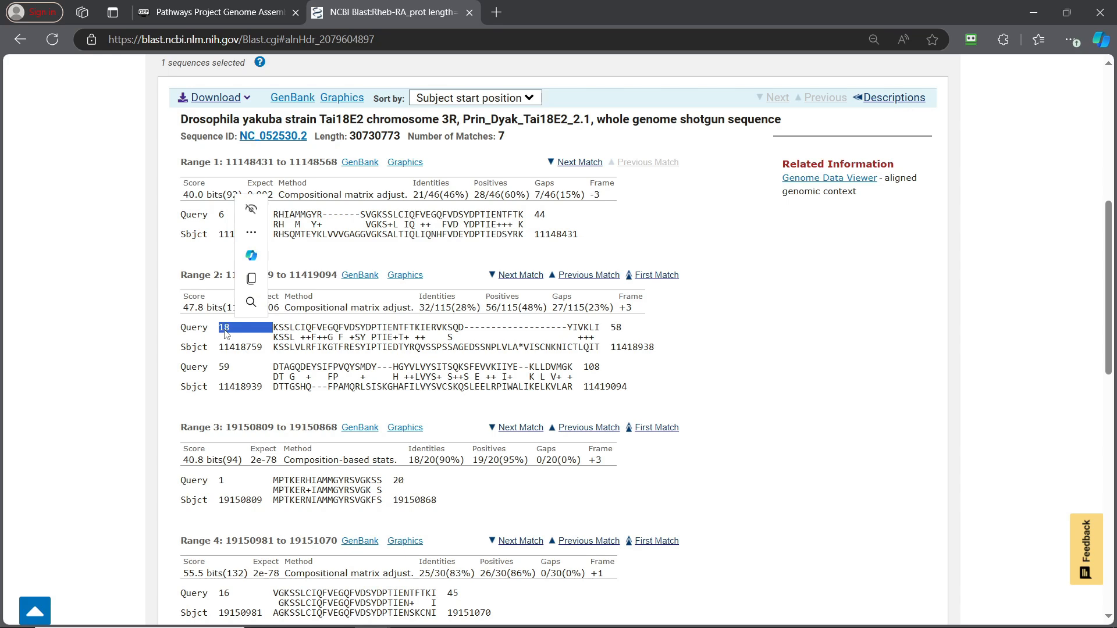
{"action": "double_click", "coordinate": [225, 330]}
{"action": "key", "text": "ctrl+c"}
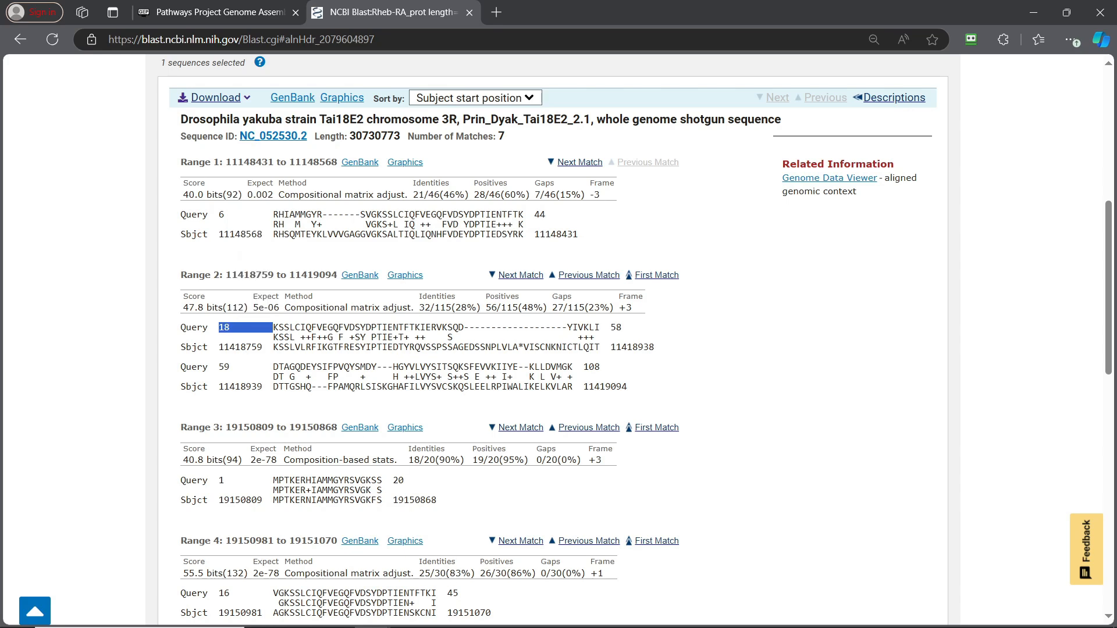
{"action": "left_click", "coordinate": [481, 614]}
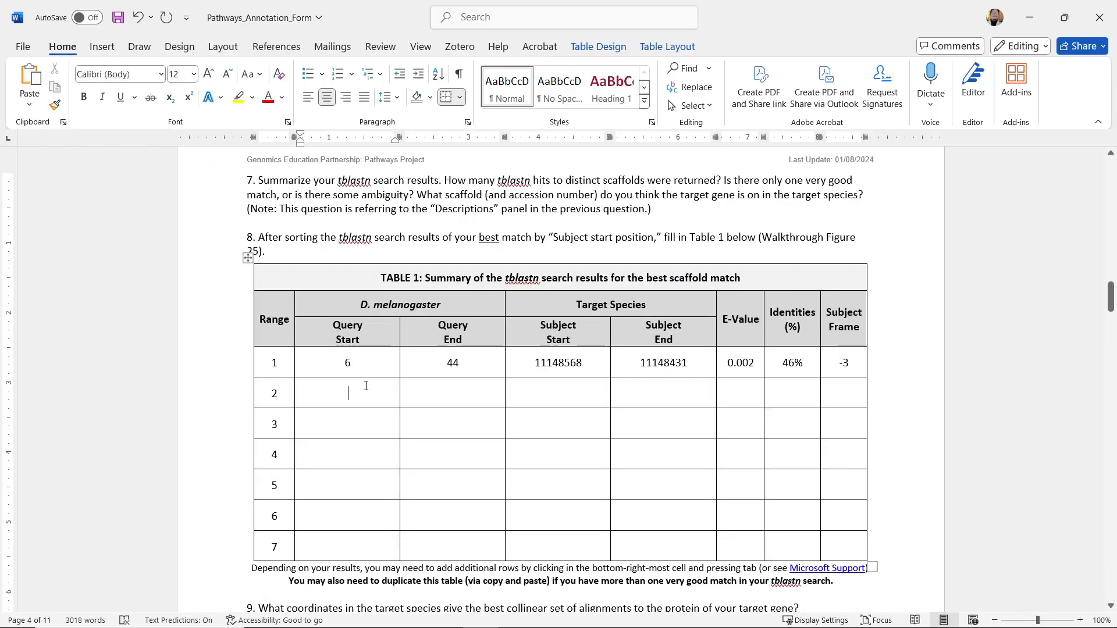
{"action": "key", "text": "ctrl+v"}
{"action": "key", "text": "BackSpace"}
{"action": "key", "text": "BackSpace"}
{"action": "key", "text": "BackSpace"}
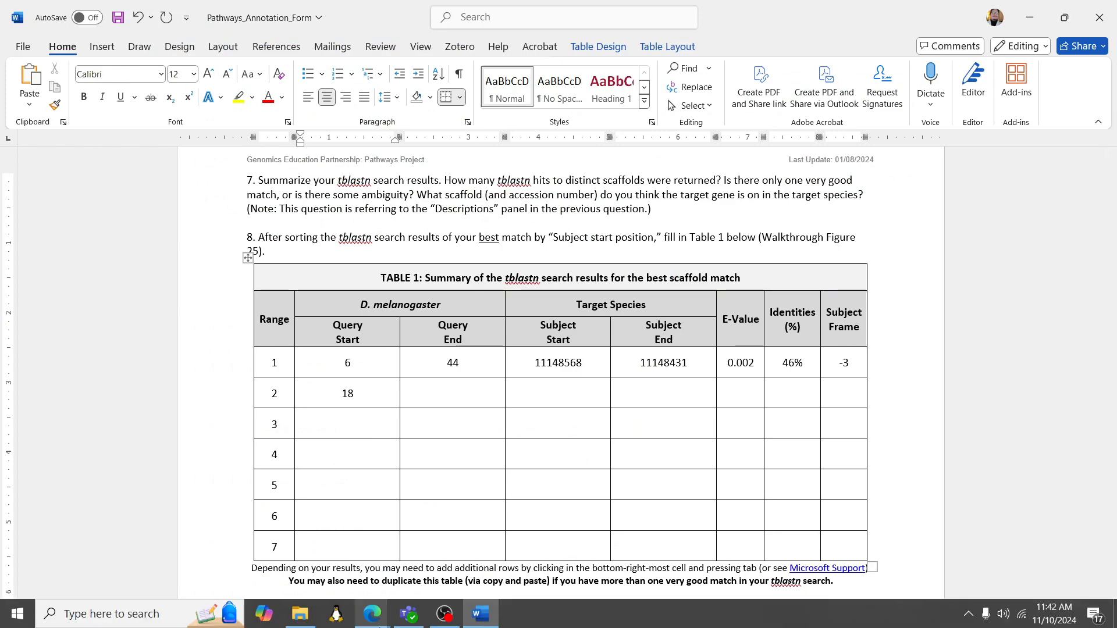
Copy the final query end value 108 of Range 2 from the Edge BLAST results into row 2's Query End cell in Word
{"action": "mouse_move", "coordinate": [373, 614]}
{"action": "left_click", "coordinate": [531, 547]}
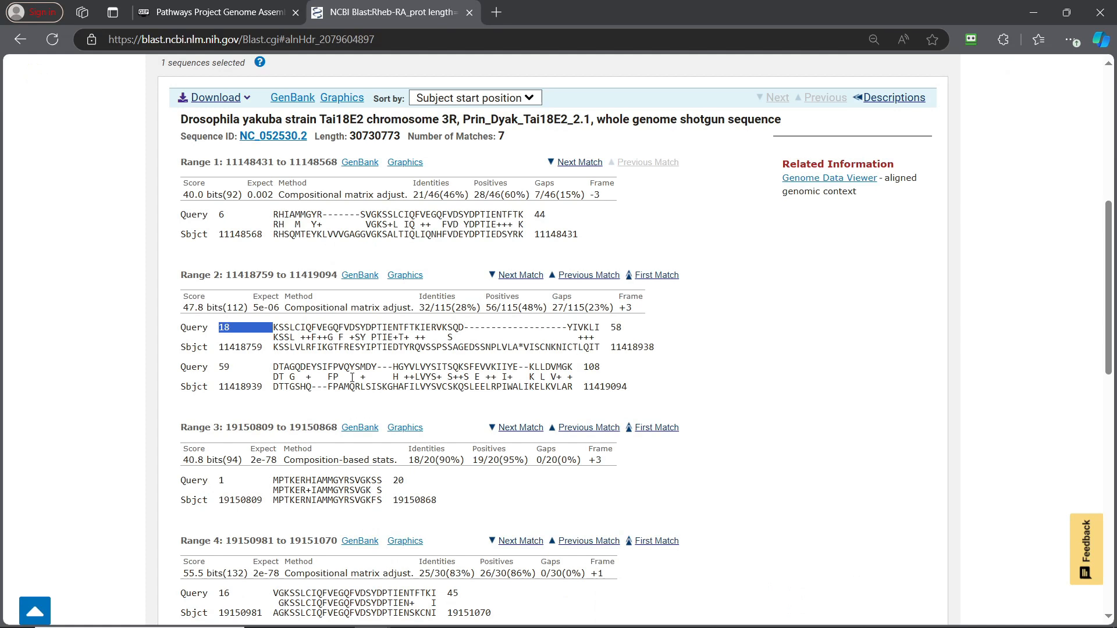
{"action": "double_click", "coordinate": [615, 327]}
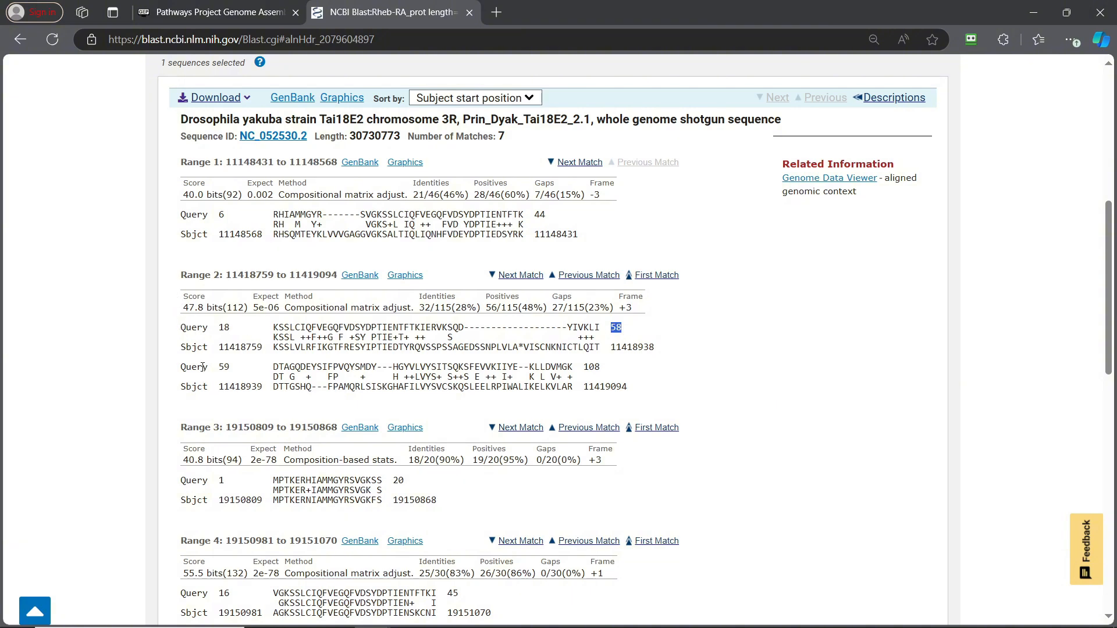
{"action": "double_click", "coordinate": [190, 328]}
{"action": "double_click", "coordinate": [194, 368]}
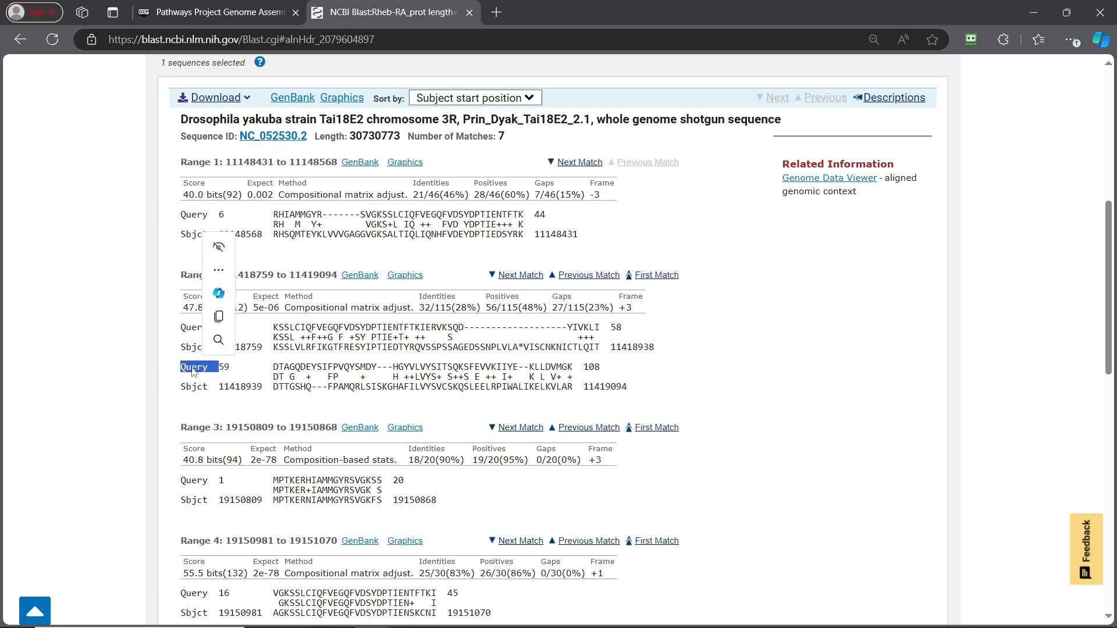
{"action": "double_click", "coordinate": [586, 365]}
{"action": "key", "text": "ctrl+c"}
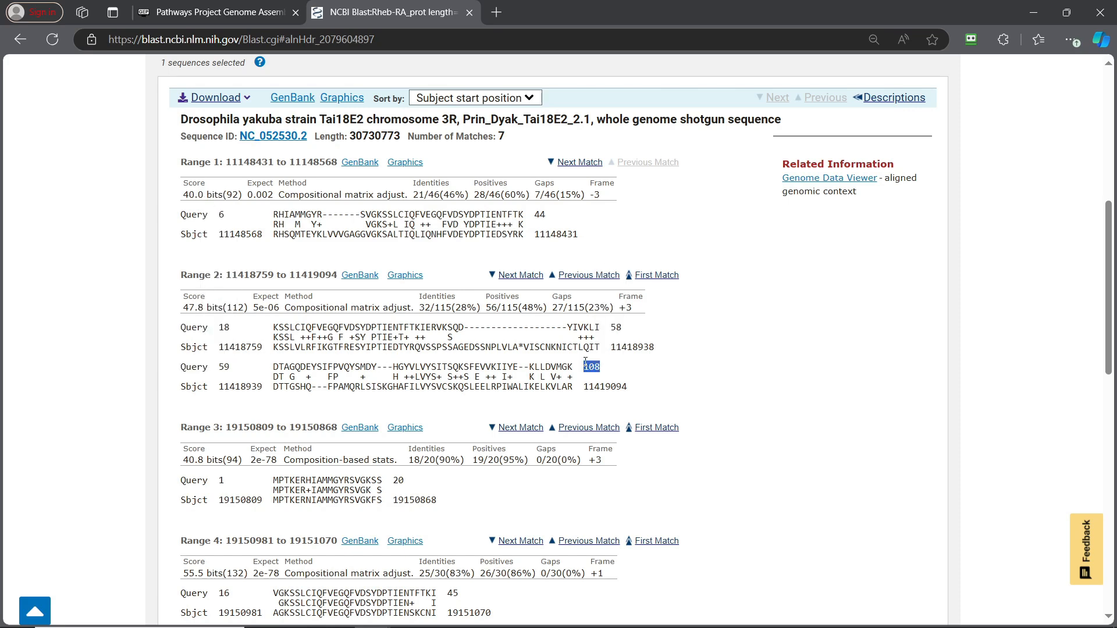
{"action": "left_click", "coordinate": [484, 614]}
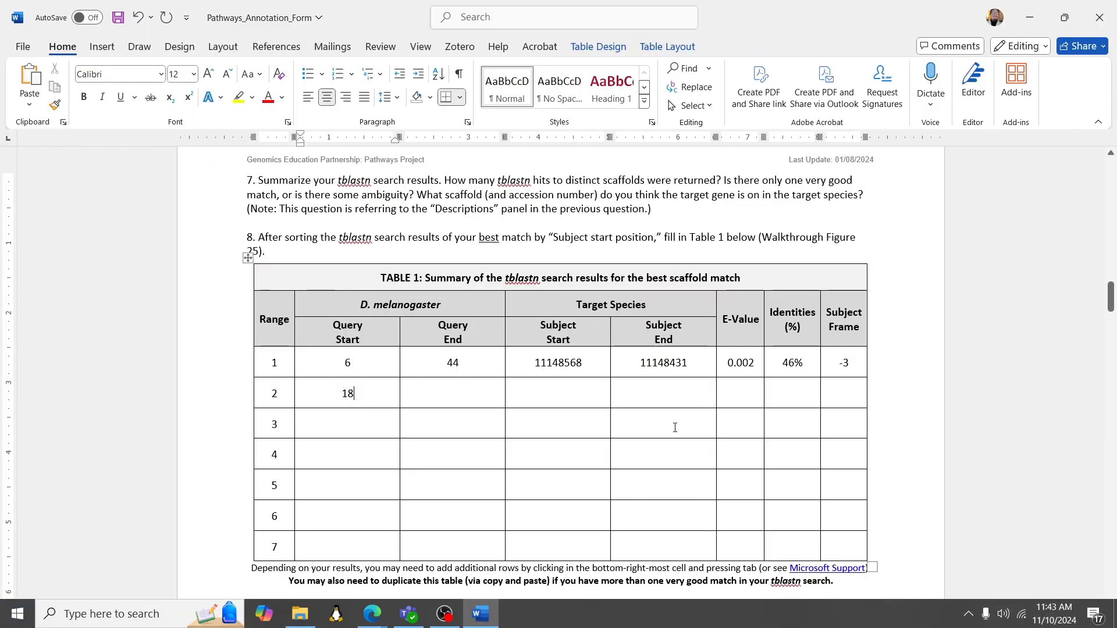
{"action": "left_click", "coordinate": [465, 401]}
{"action": "key", "text": "ctrl+v"}
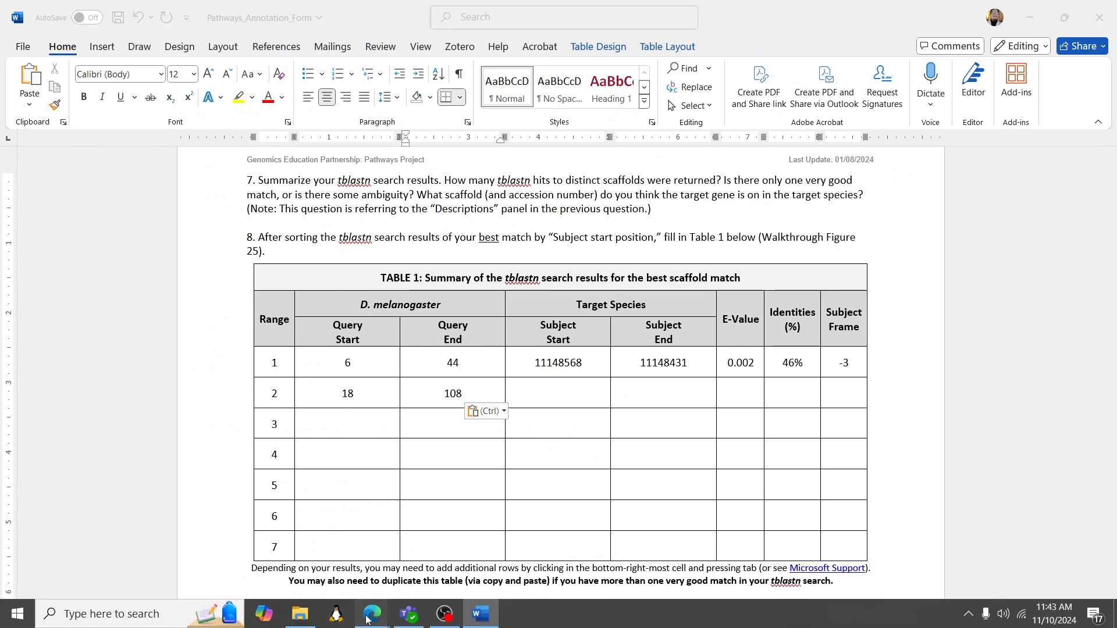
Copy the subject start value 11418759 of Range 2 from the Edge BLAST results into row 2's Subject Start cell in Word
{"action": "mouse_move", "coordinate": [373, 615]}
{"action": "left_click", "coordinate": [546, 541]}
{"action": "double_click", "coordinate": [227, 348]}
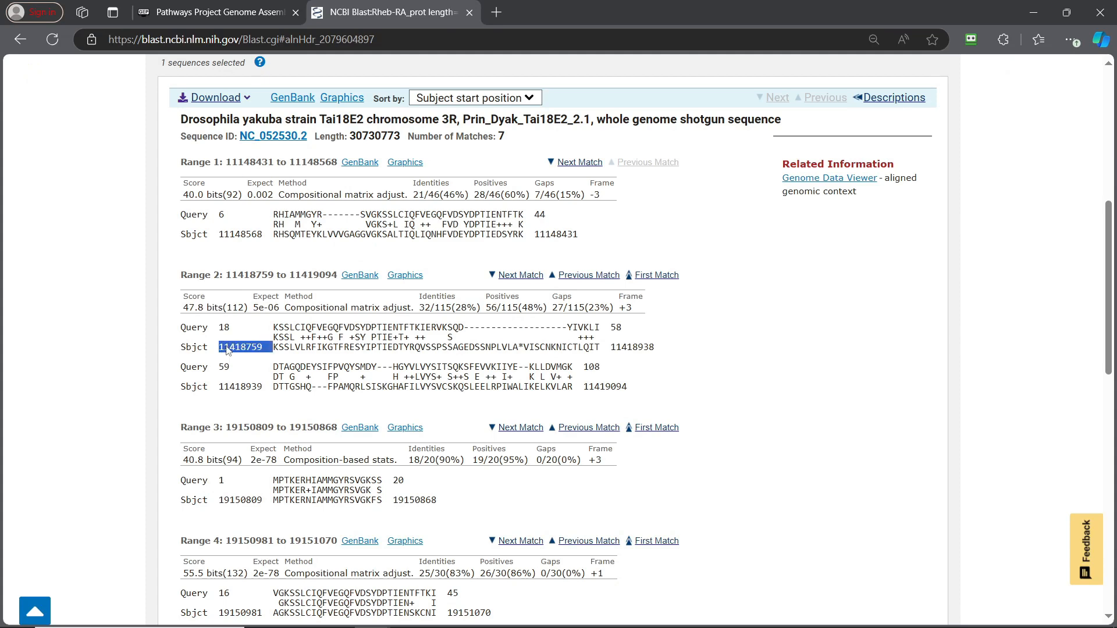
{"action": "left_click", "coordinate": [481, 615]}
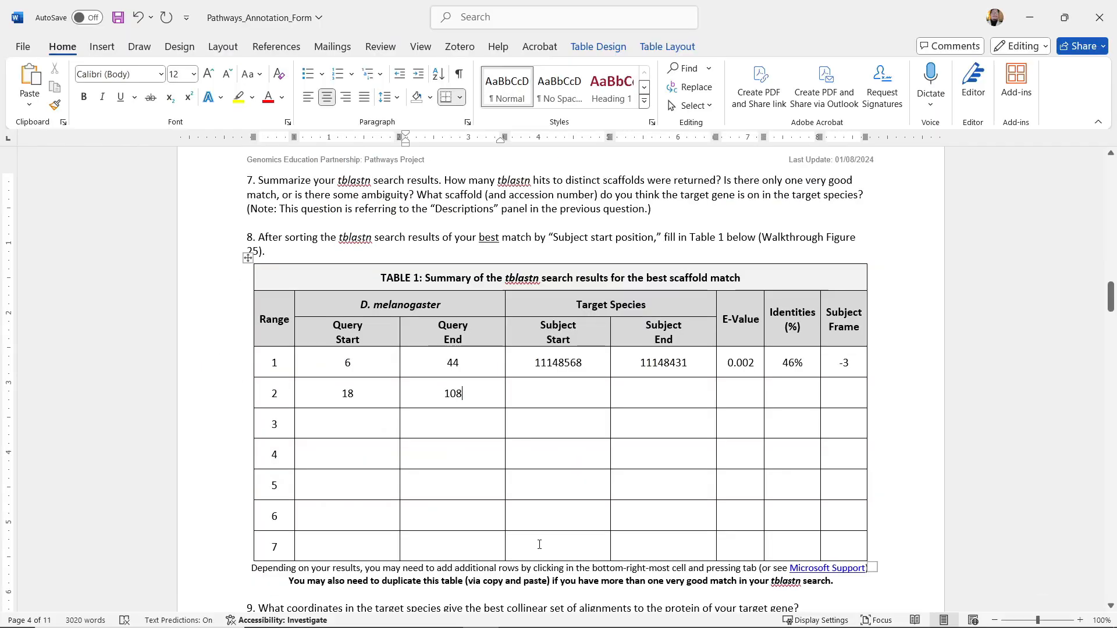
{"action": "left_click", "coordinate": [532, 390]}
{"action": "type", "text": "11418759"}
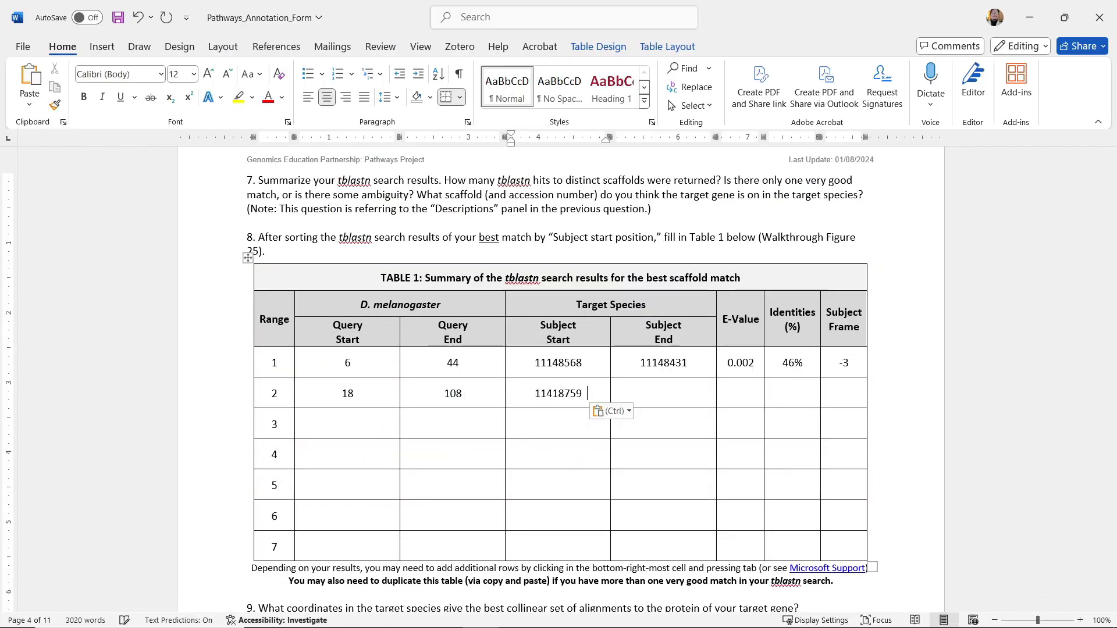
Revisit Range 2's subject coordinates in Edge, dismiss the clip recorder, and paste 11418759 into row 2's Subject End cell in Word
{"action": "mouse_move", "coordinate": [372, 614]}
{"action": "left_click", "coordinate": [531, 544]}
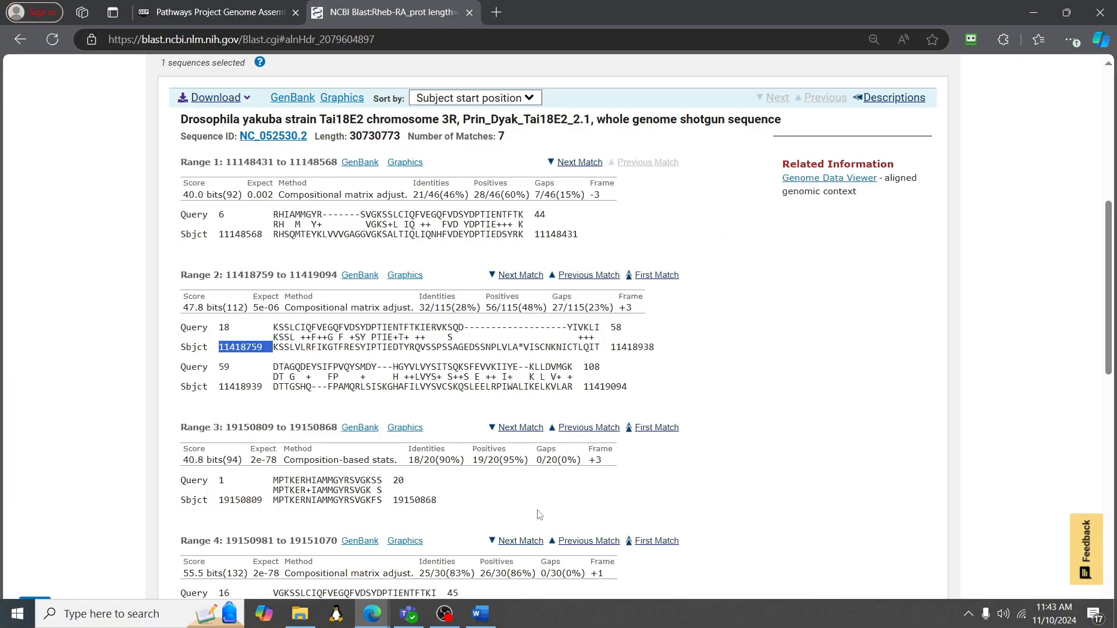
{"action": "double_click", "coordinate": [593, 389]}
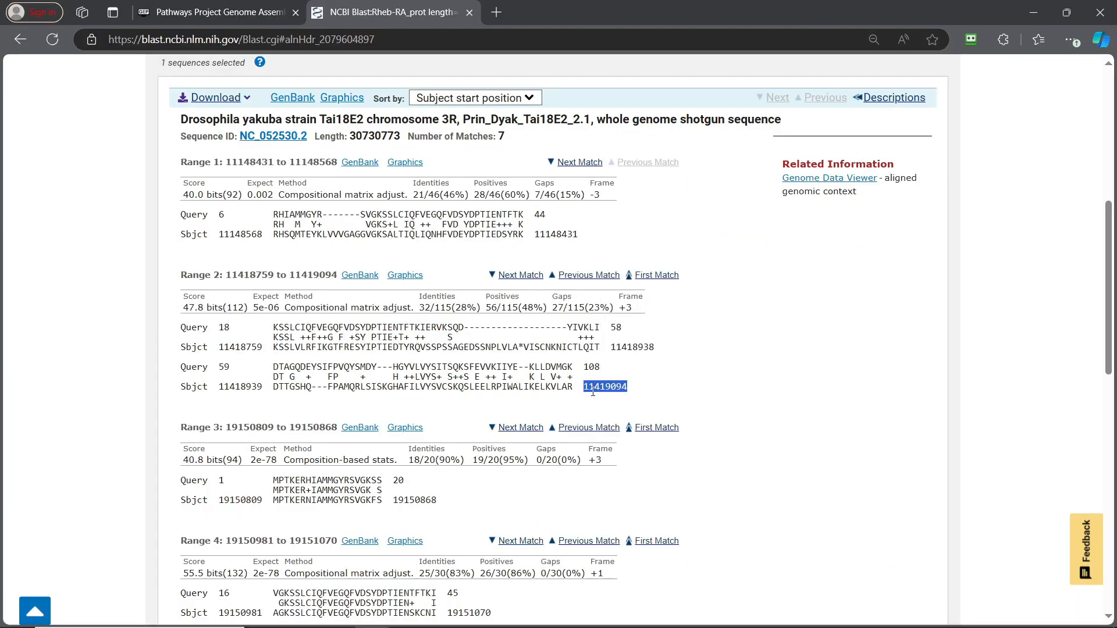
{"action": "double_click", "coordinate": [629, 348]}
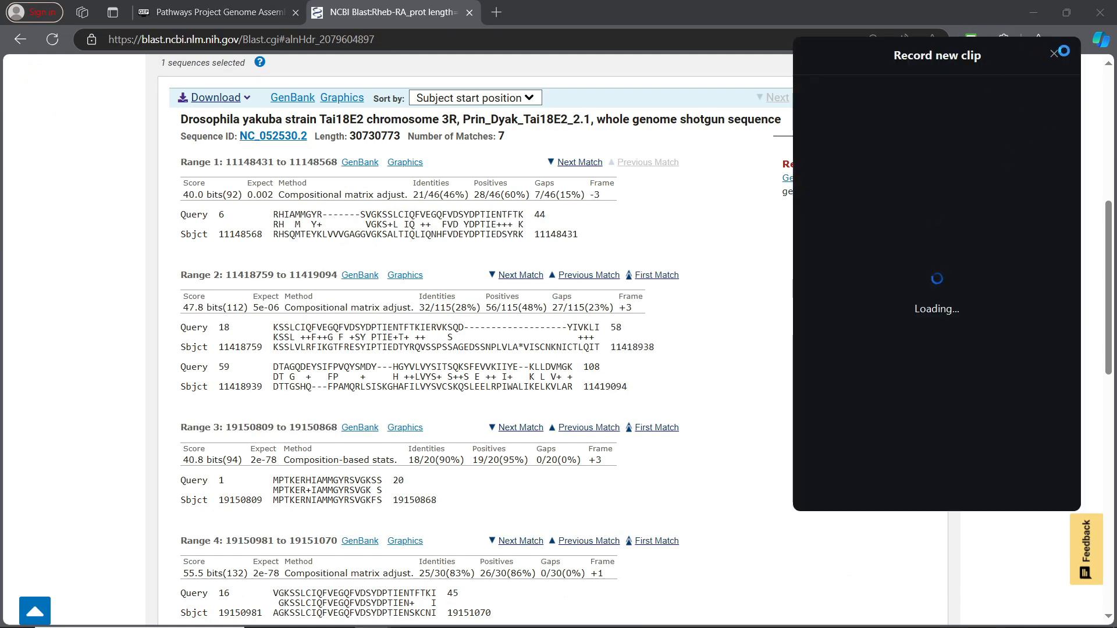
{"action": "left_click", "coordinate": [1054, 54]}
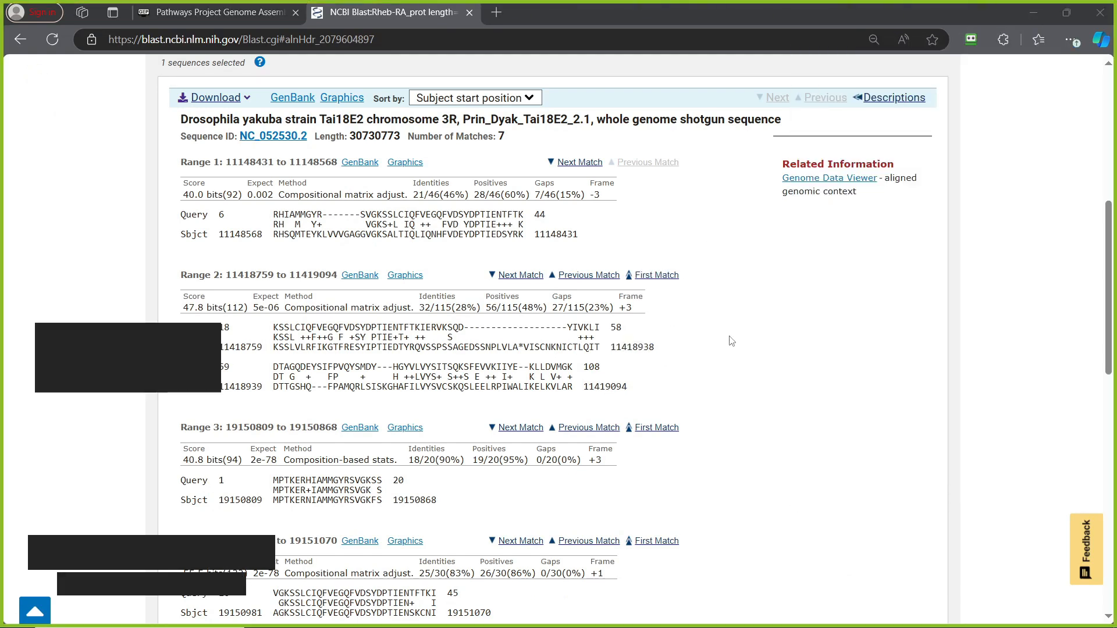
{"action": "mouse_move", "coordinate": [442, 626]}
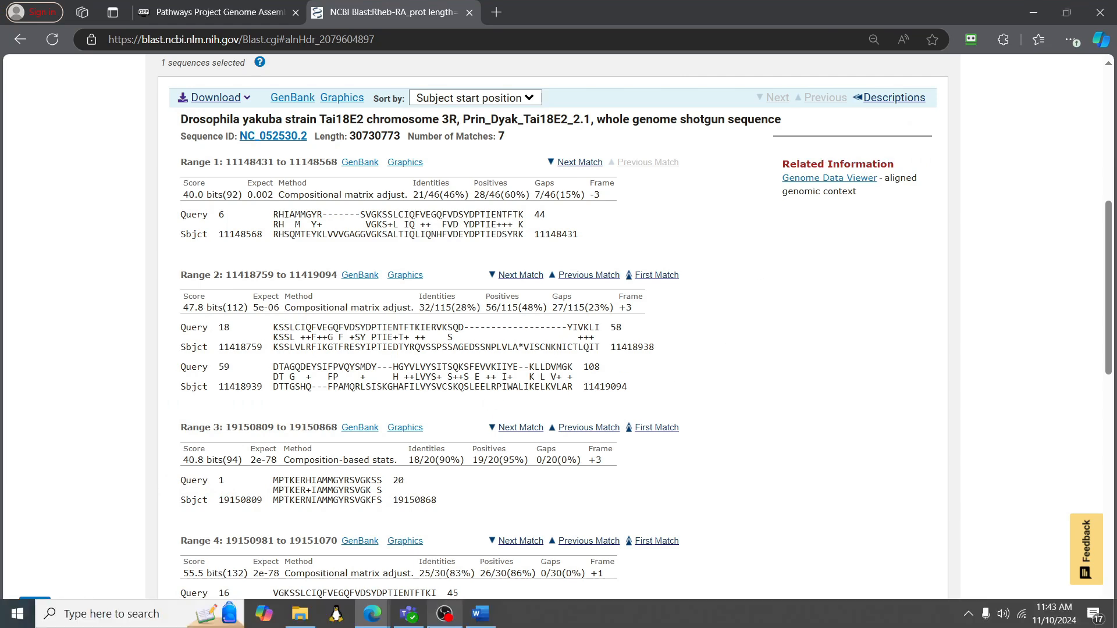
{"action": "mouse_move", "coordinate": [378, 621]}
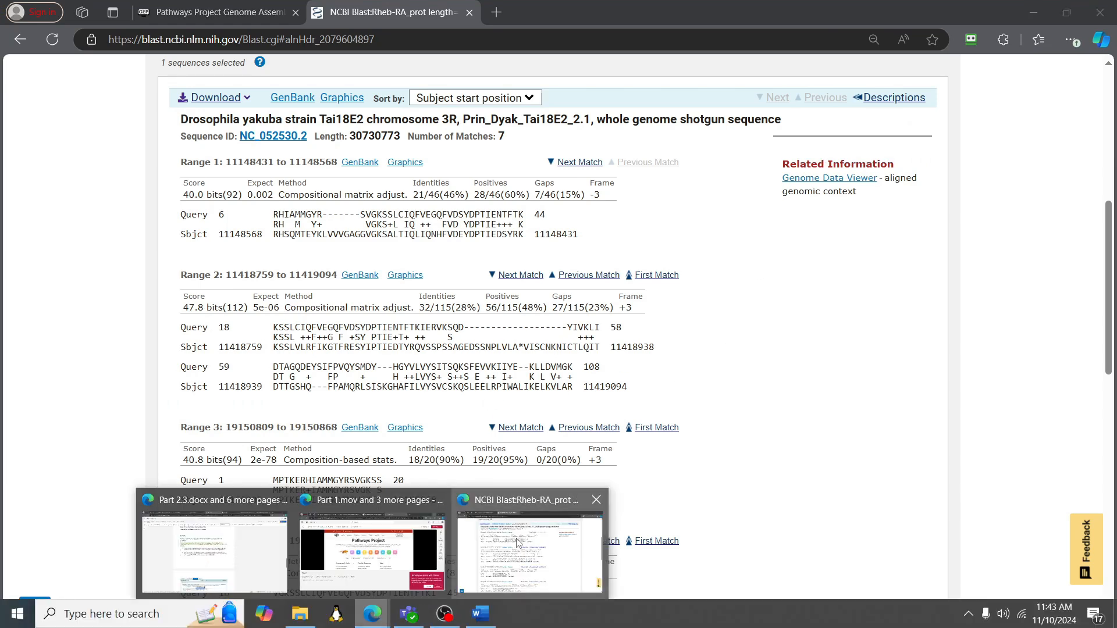
{"action": "left_click", "coordinate": [481, 614]}
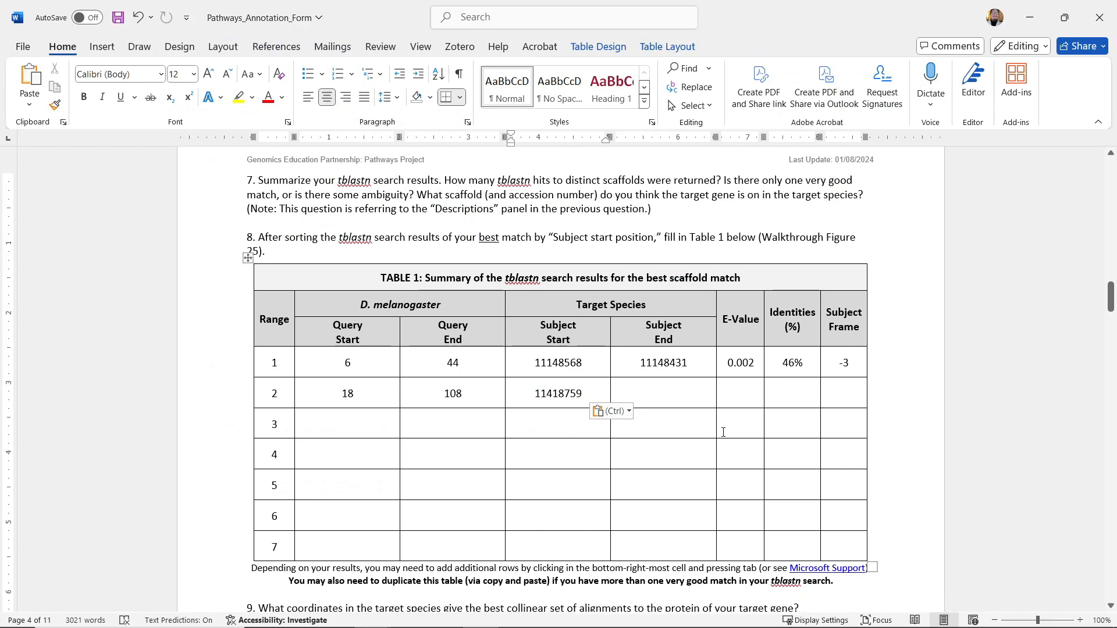
{"action": "left_click", "coordinate": [671, 386]}
{"action": "type", "text": "11418759"}
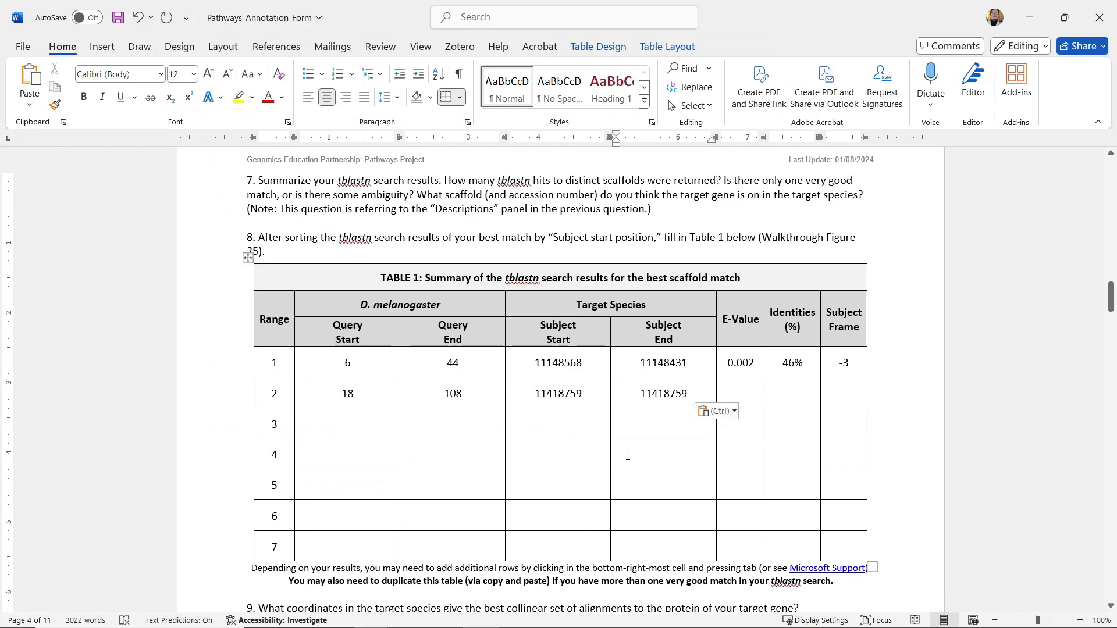
Copy the Expect value 5e-06 of Range 2 from the Edge BLAST results into row 2's E-Value cell in Word
{"action": "mouse_move", "coordinate": [364, 627]}
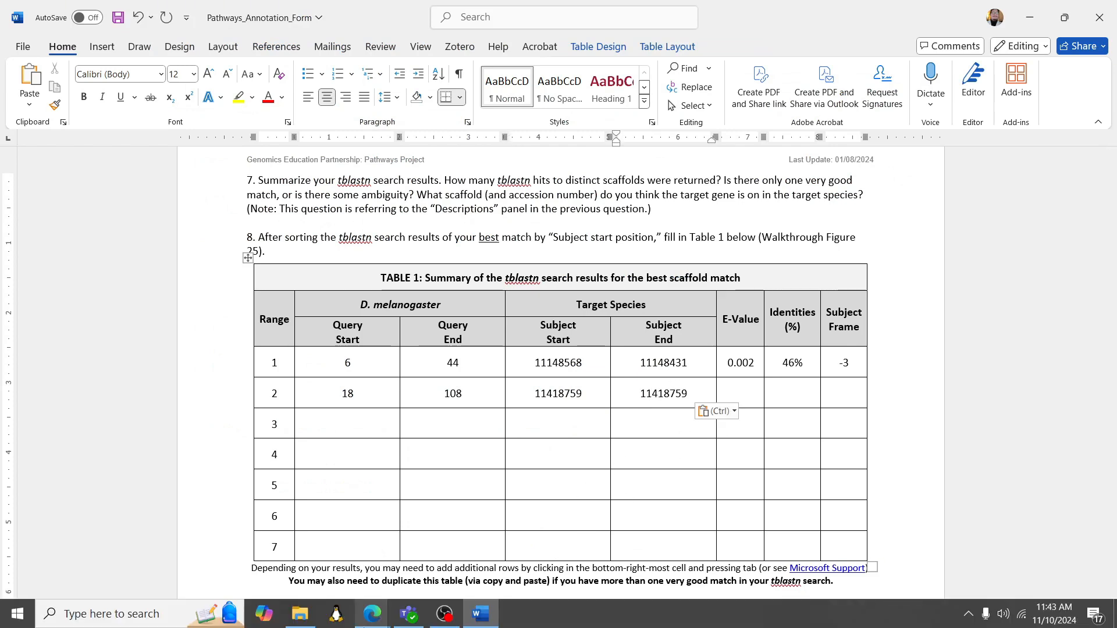
{"action": "left_click", "coordinate": [522, 553]}
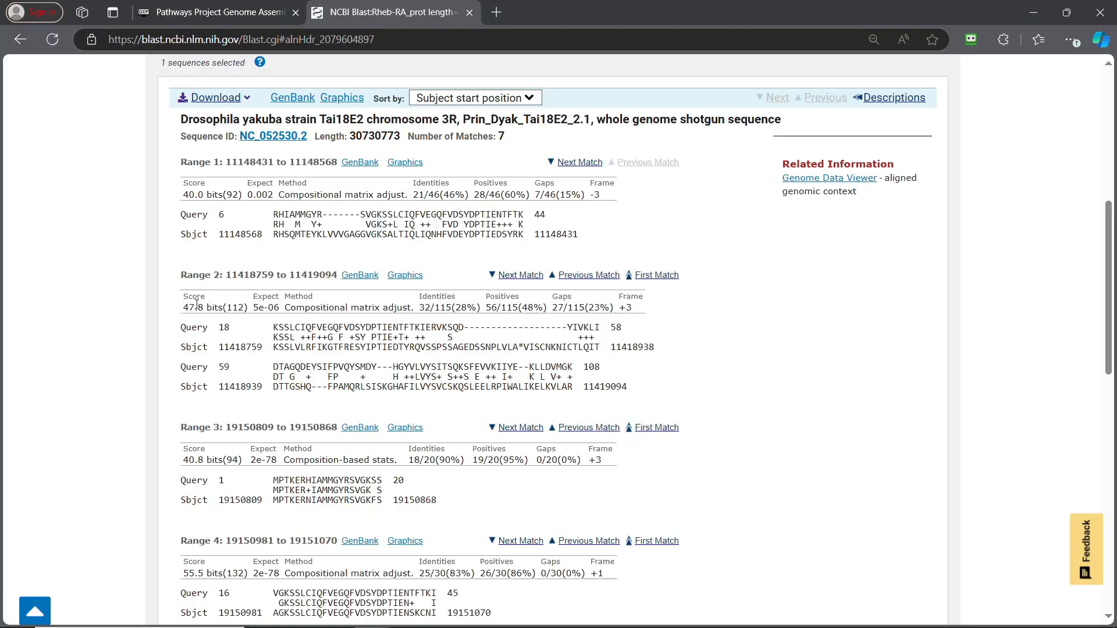
{"action": "left_click_drag", "start_coordinate": [253, 310], "coordinate": [279, 309]}
{"action": "key", "text": "ctrl+c"}
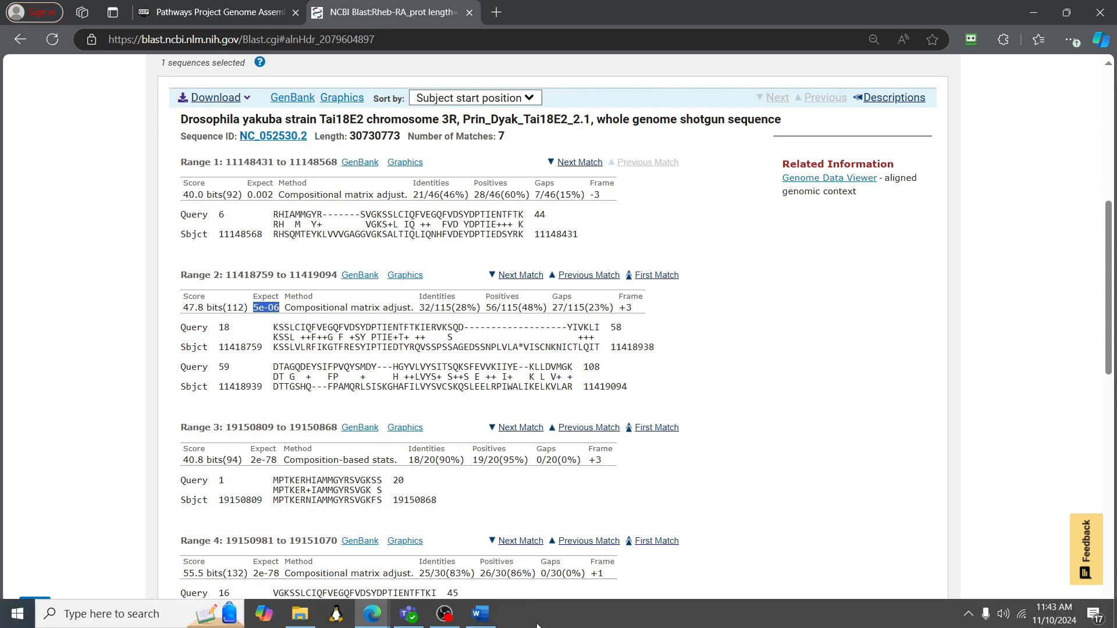
{"action": "left_click", "coordinate": [481, 613]}
{"action": "left_click", "coordinate": [724, 393]}
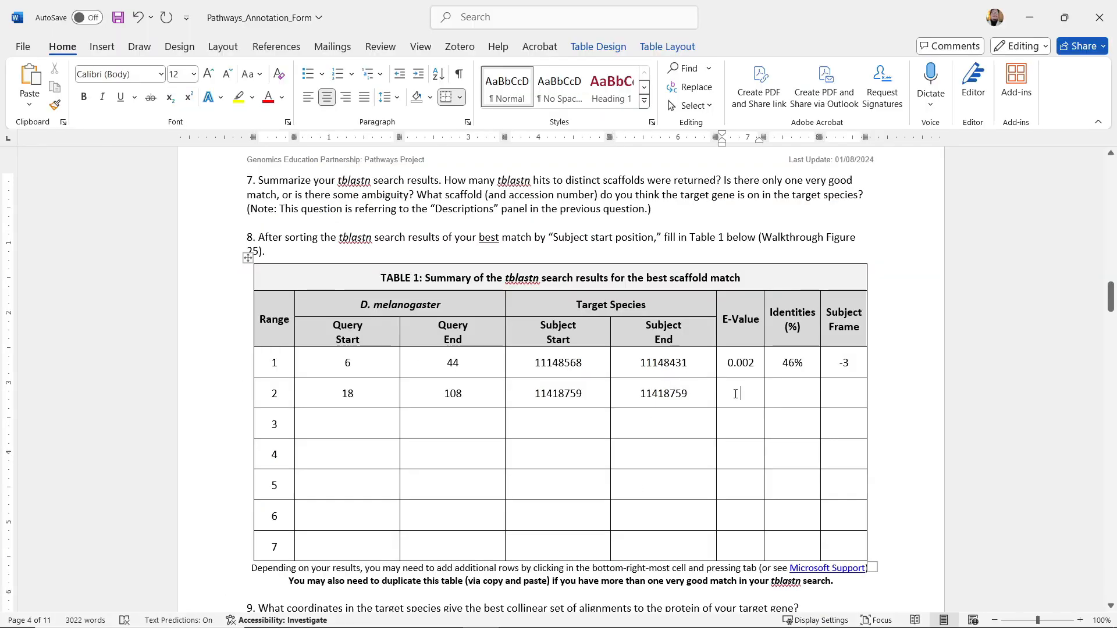
{"action": "key", "text": "ctrl+v"}
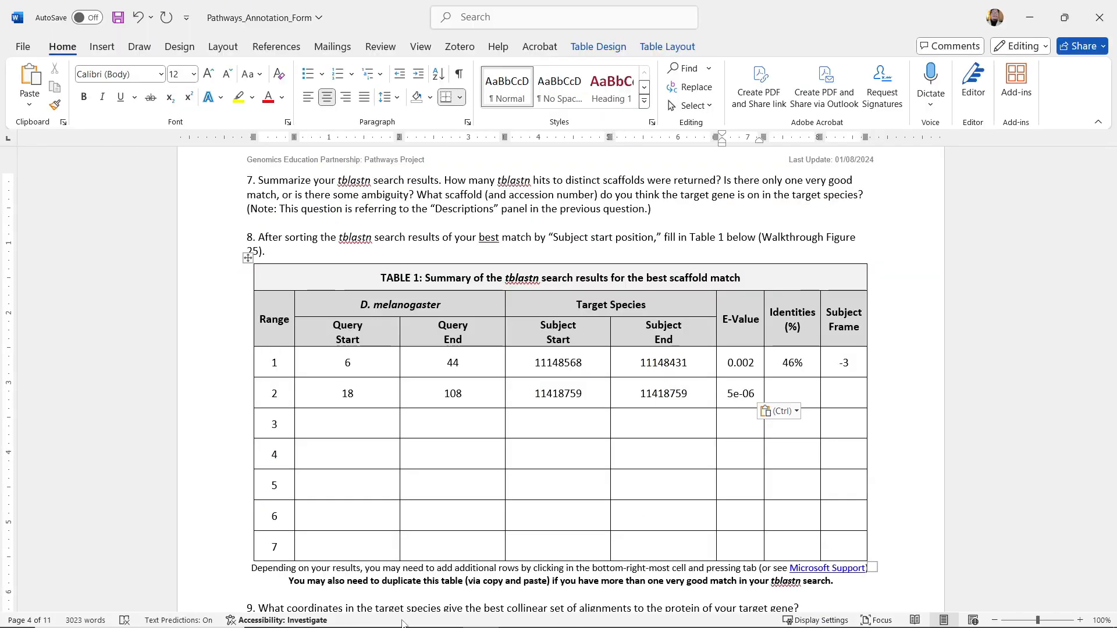
Copy the identities percentage 28% of Range 2 from the Edge BLAST results into row 2's Identities (%) cell in Word
{"action": "mouse_move", "coordinate": [406, 624]}
{"action": "mouse_move", "coordinate": [373, 614]}
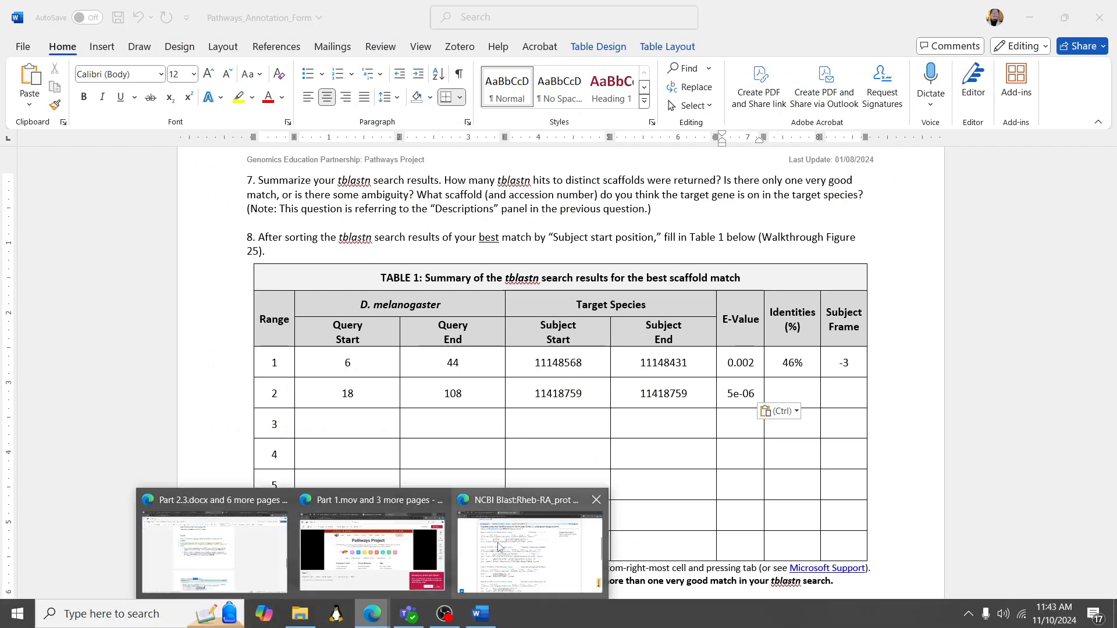
{"action": "left_click", "coordinate": [531, 545]}
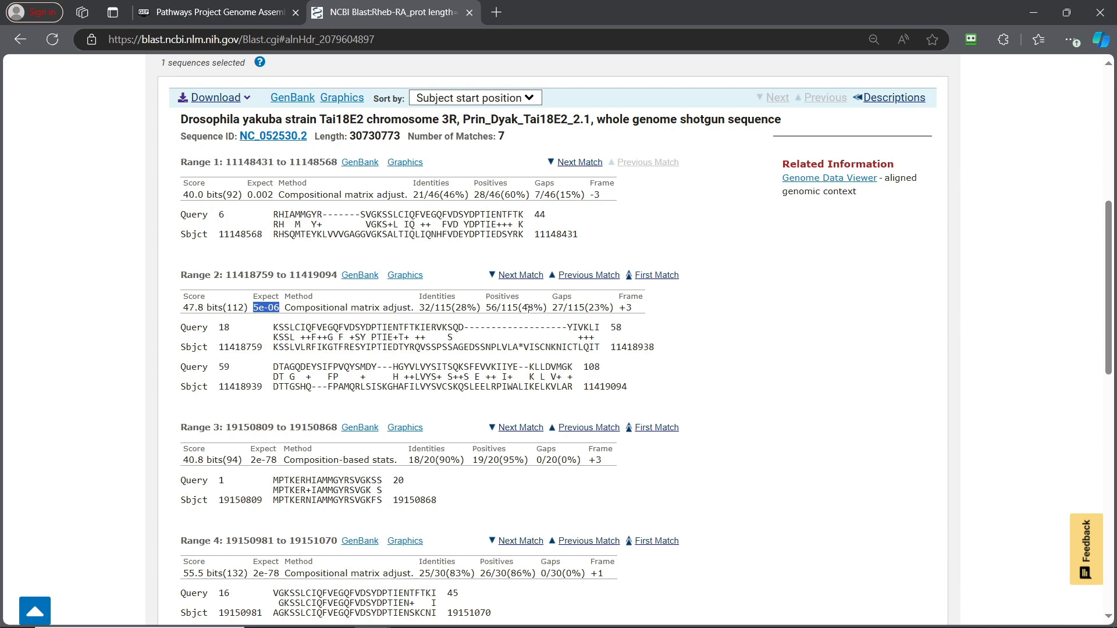
{"action": "left_click", "coordinate": [460, 308]}
{"action": "left_click_drag", "start_coordinate": [459, 308], "coordinate": [476, 308]}
{"action": "key", "text": "ctrl+c"}
{"action": "left_click", "coordinate": [463, 306]}
{"action": "left_click", "coordinate": [461, 614]}
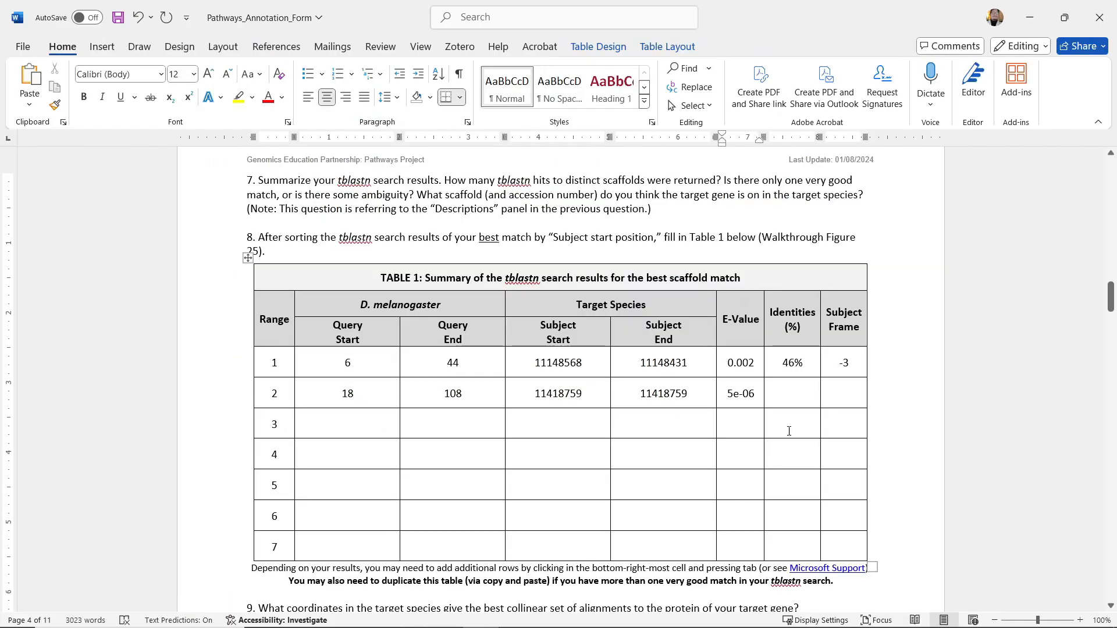
{"action": "left_click", "coordinate": [797, 400]}
{"action": "key", "text": "ctrl+v"}
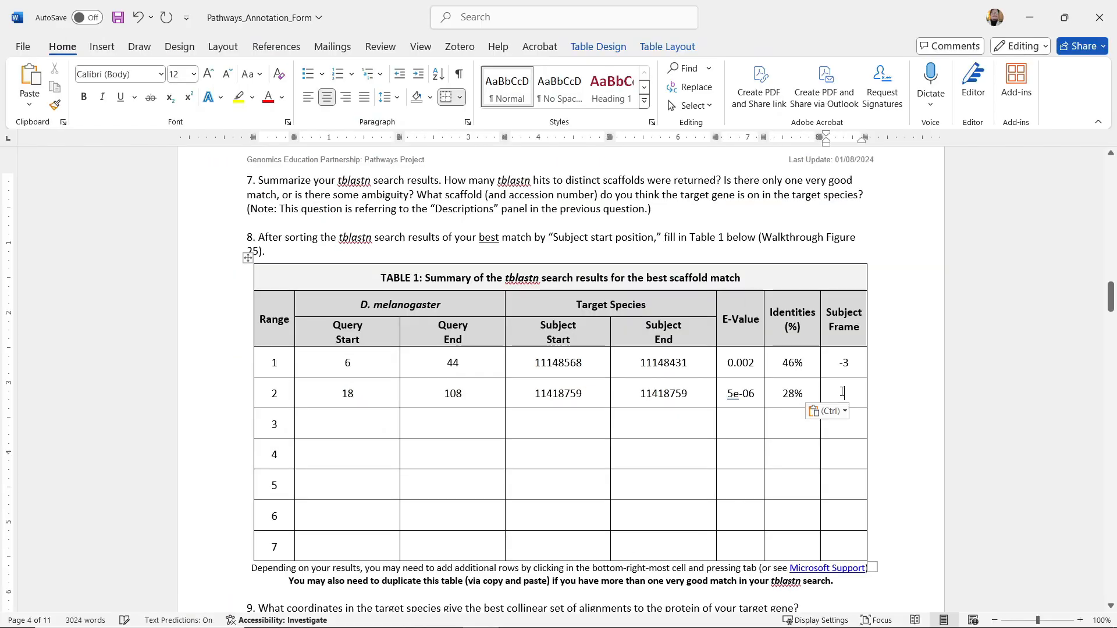
Enter +3 in row 2's Subject Frame cell and fill rows 3 to 7 with the BLAST values of Ranges 3 to 7
{"action": "left_click", "coordinate": [843, 393]}
{"action": "type", "text": "+3"}
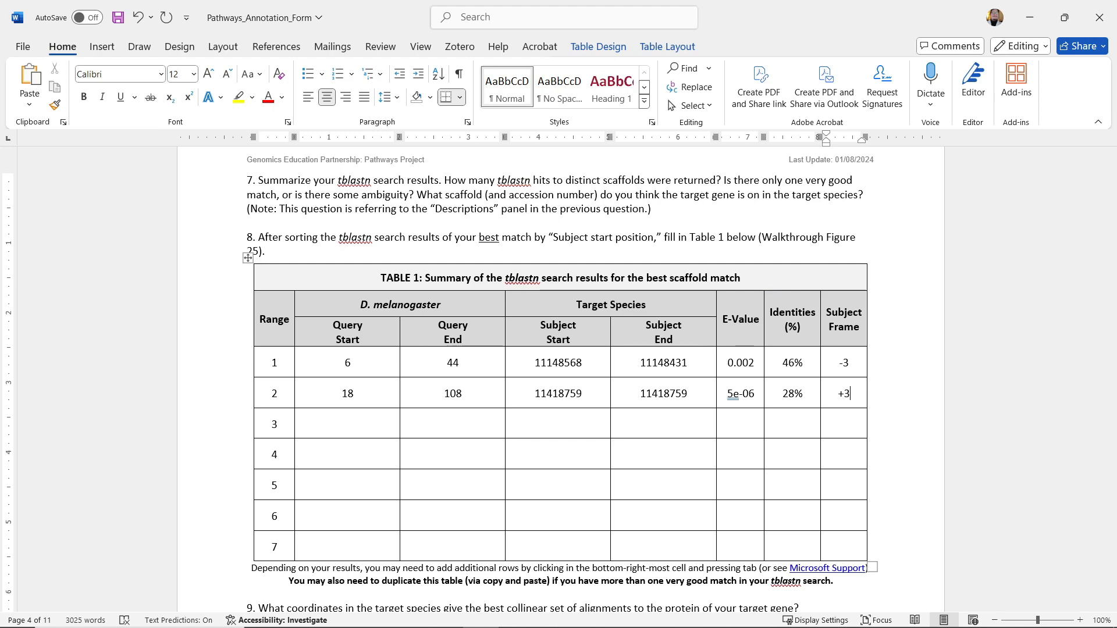
{"action": "key", "text": "alt+Tab"}
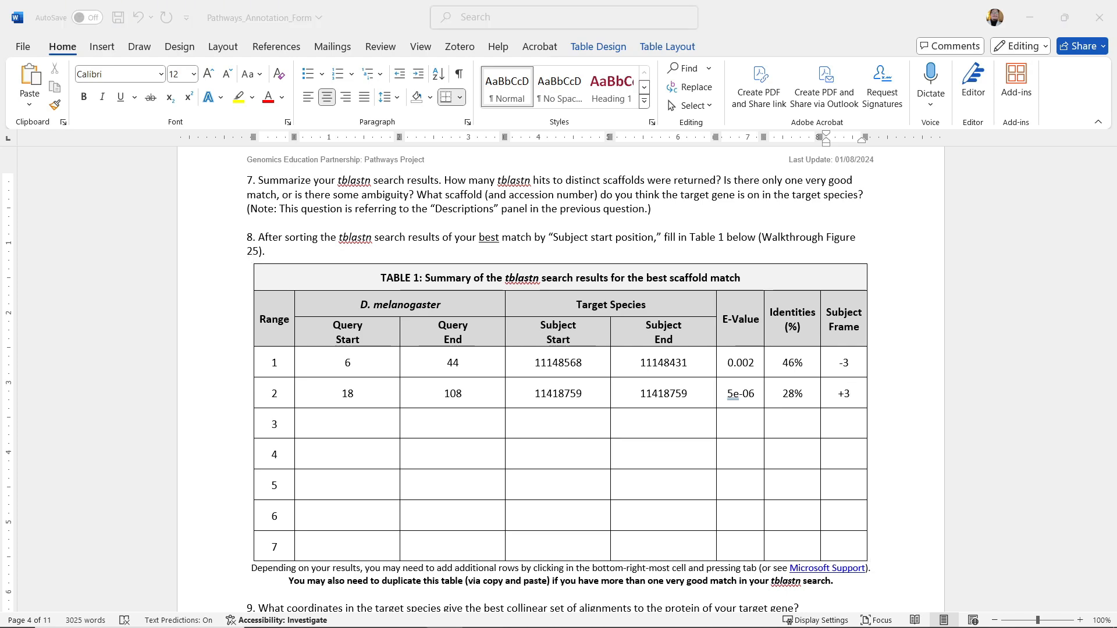
{"action": "key", "text": "ctrl+v"}
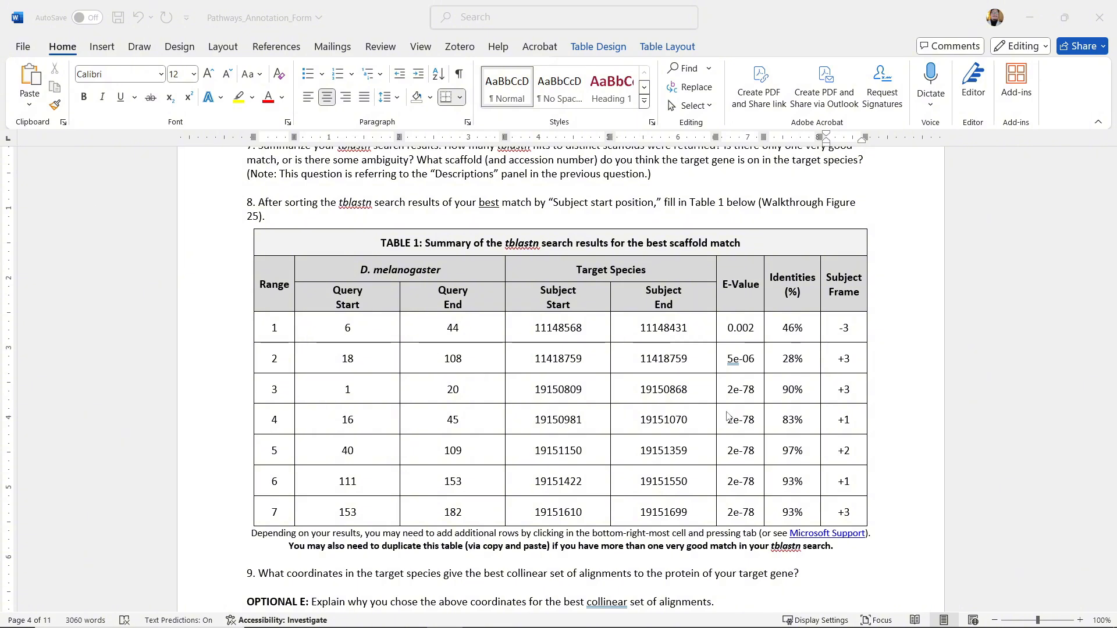
Review the completed Table 1 against questions 9 and 10, comparing the rows of Ranges 1 and 2 with the remaining ranges
{"action": "scroll", "coordinate": [576, 587], "scroll_direction": "down", "scroll_amount": 2}
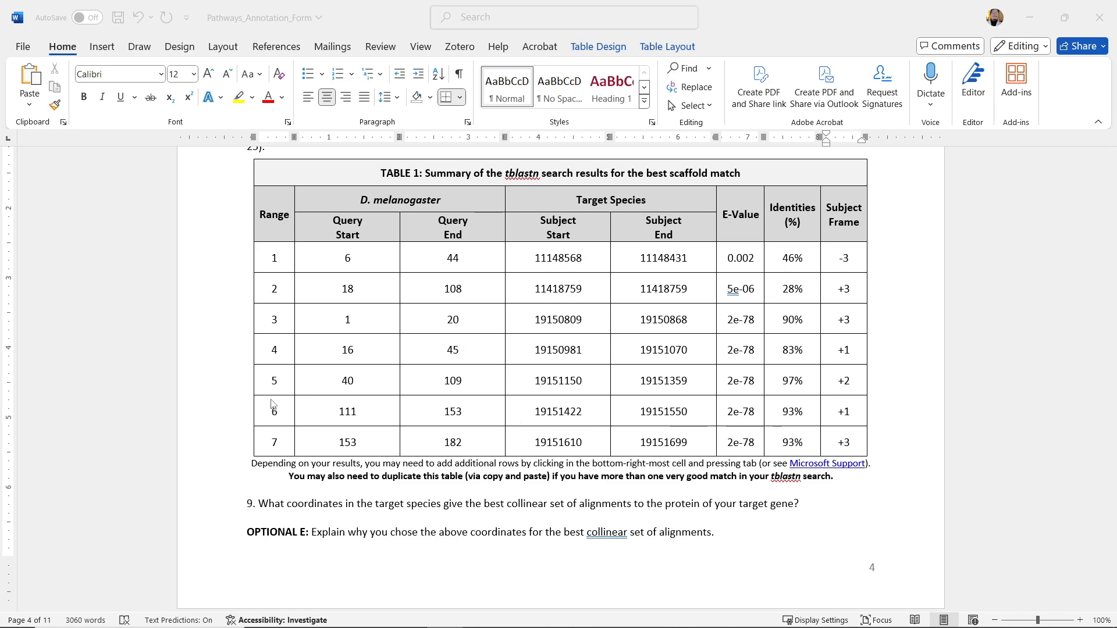
{"action": "scroll", "coordinate": [271, 406], "scroll_direction": "down", "scroll_amount": 1}
{"action": "scroll", "coordinate": [271, 404], "scroll_direction": "down", "scroll_amount": 3}
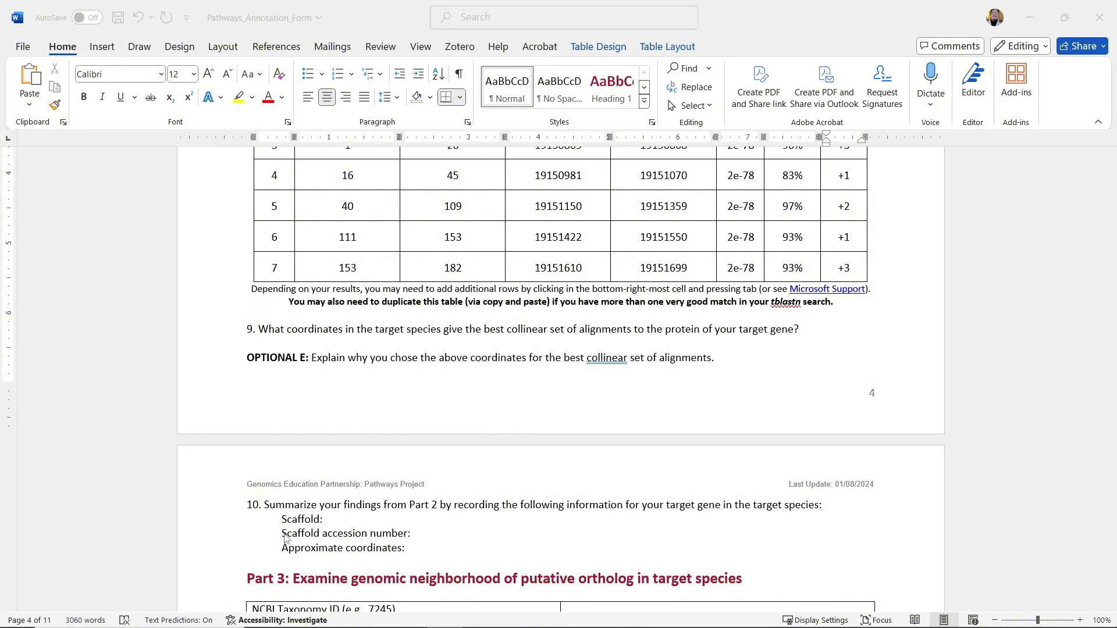
{"action": "scroll", "coordinate": [265, 527], "scroll_direction": "up", "scroll_amount": 4}
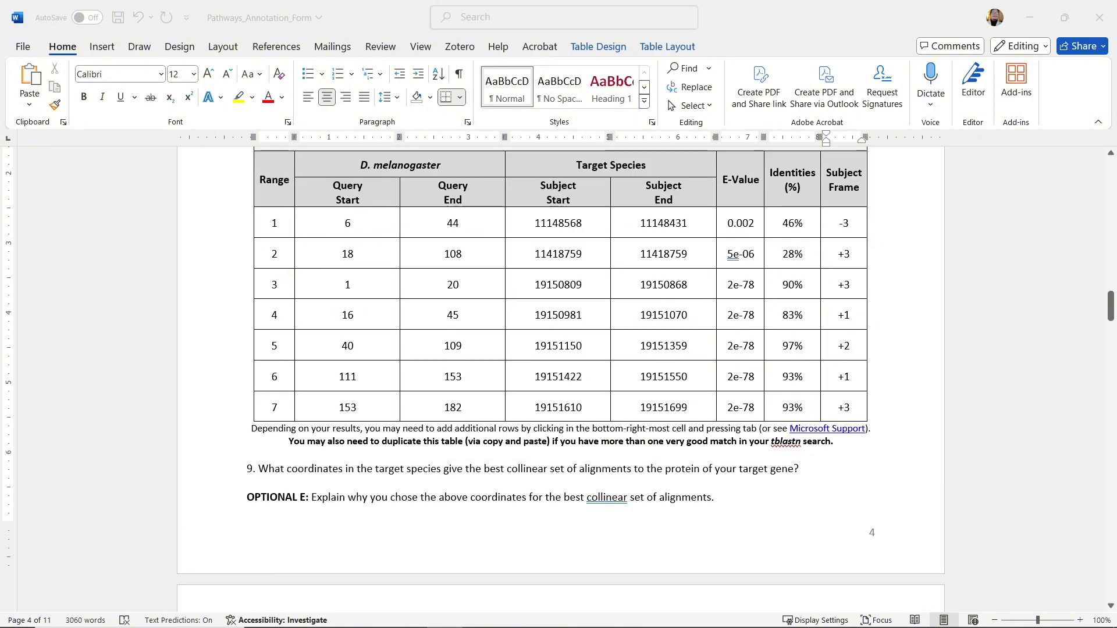
{"action": "left_click", "coordinate": [851, 407]}
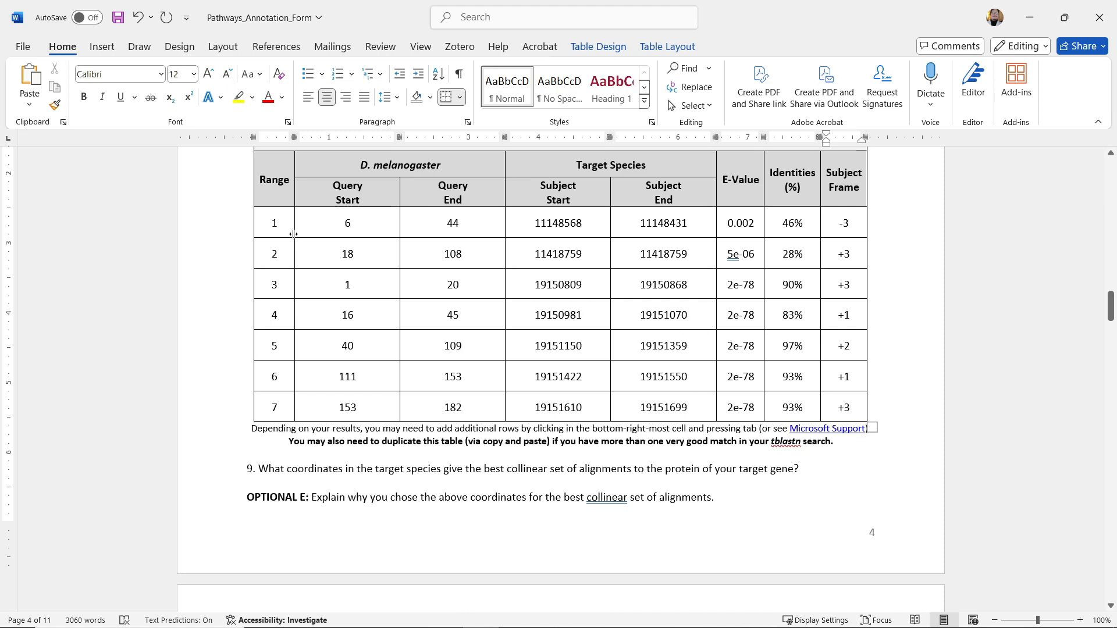
{"action": "left_click_drag", "start_coordinate": [268, 217], "coordinate": [844, 256]}
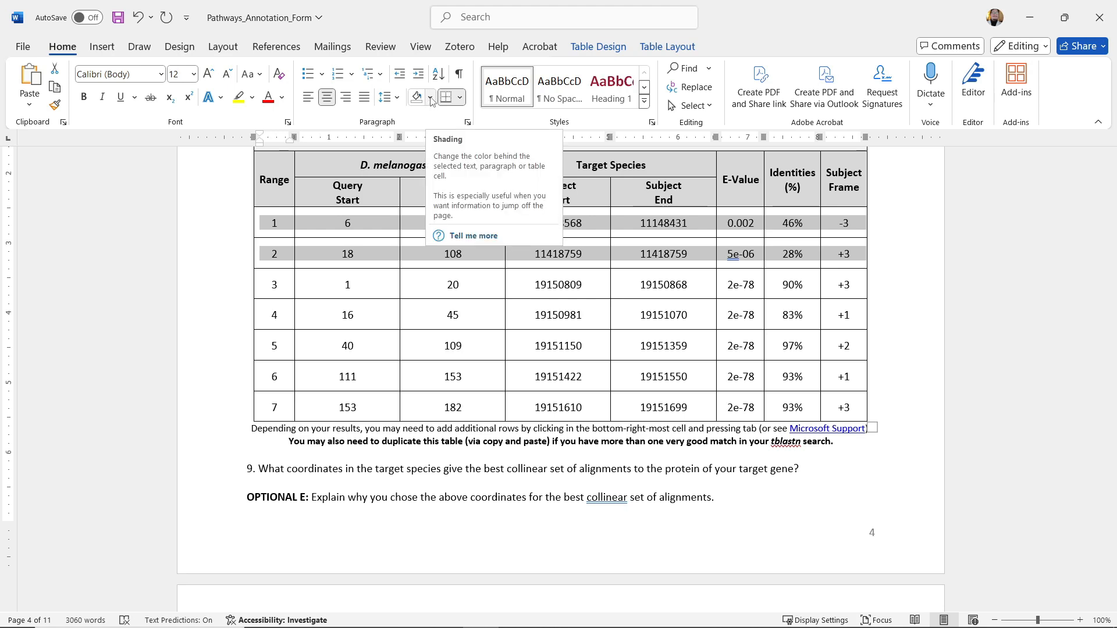
{"action": "left_click", "coordinate": [236, 257]}
{"action": "left_click", "coordinate": [599, 342]}
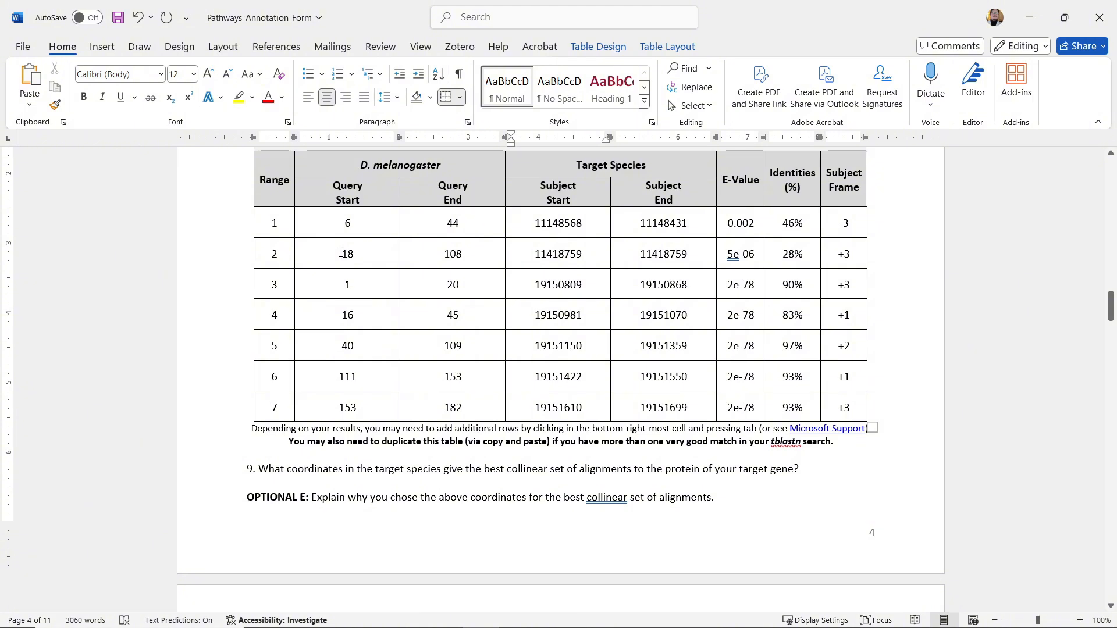
Shade the rows of Ranges 1 and 2 in Table 1 black and set their font colour to Automatic
{"action": "double_click", "coordinate": [734, 255]}
{"action": "left_click", "coordinate": [726, 258]}
{"action": "left_click_drag", "start_coordinate": [824, 260], "coordinate": [276, 232]}
{"action": "left_click", "coordinate": [430, 97]}
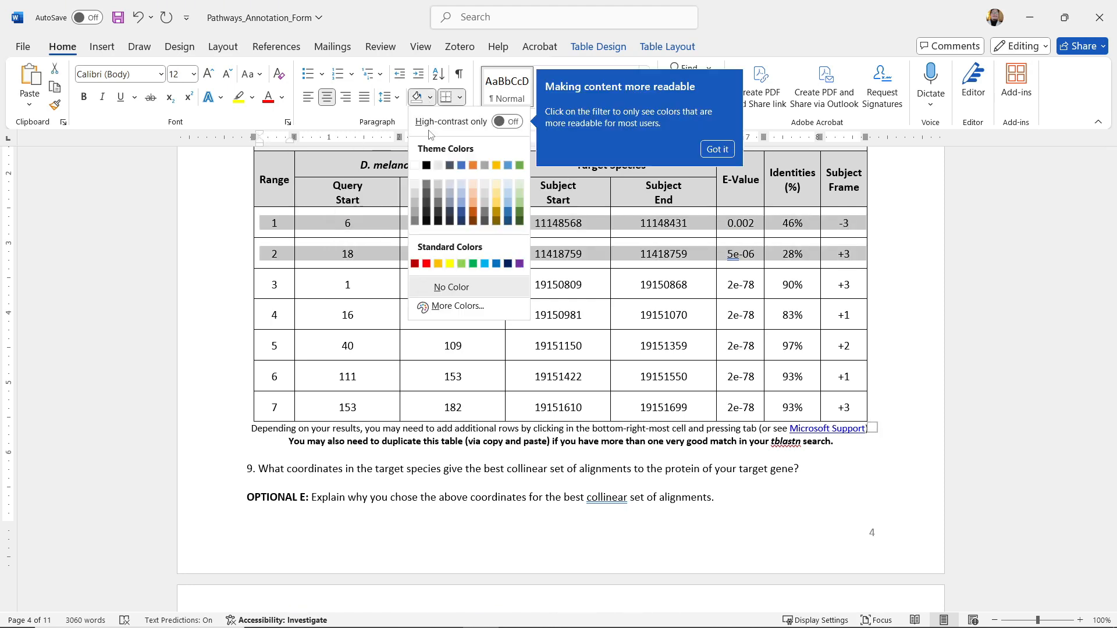
{"action": "left_click", "coordinate": [426, 167]}
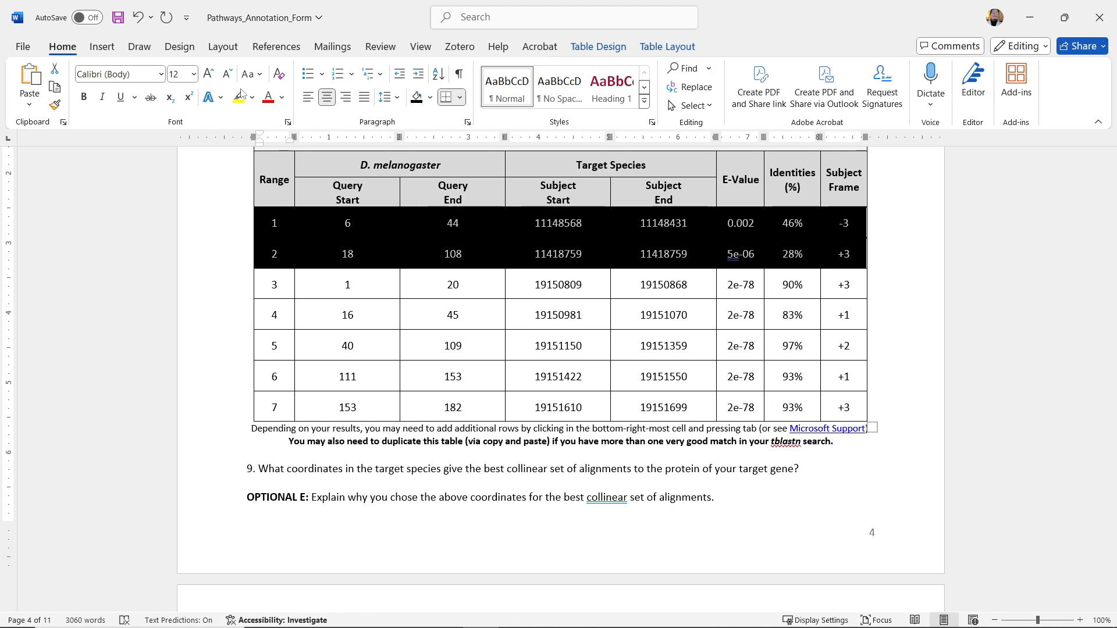
{"action": "left_click", "coordinate": [282, 98]}
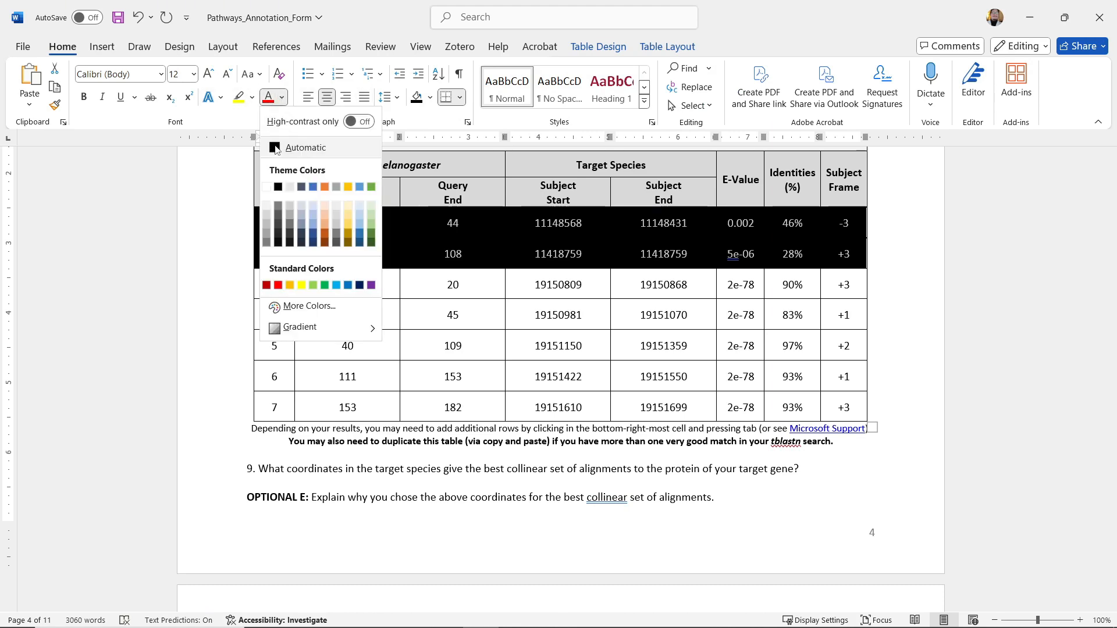
{"action": "left_click", "coordinate": [275, 149]}
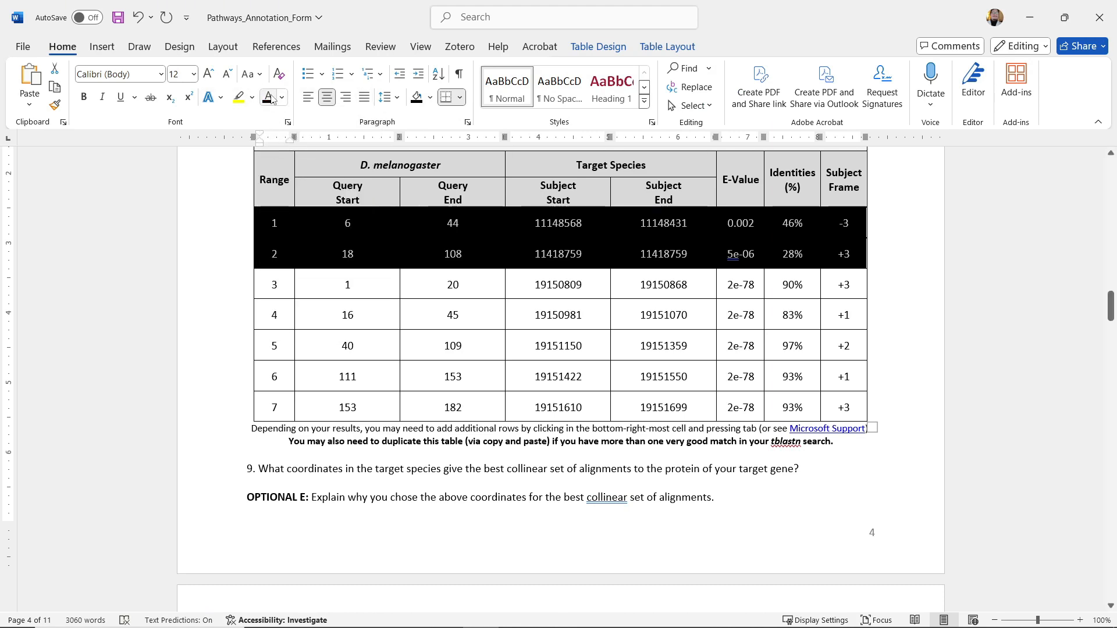
{"action": "left_click", "coordinate": [240, 234]}
{"action": "left_click", "coordinate": [228, 263]}
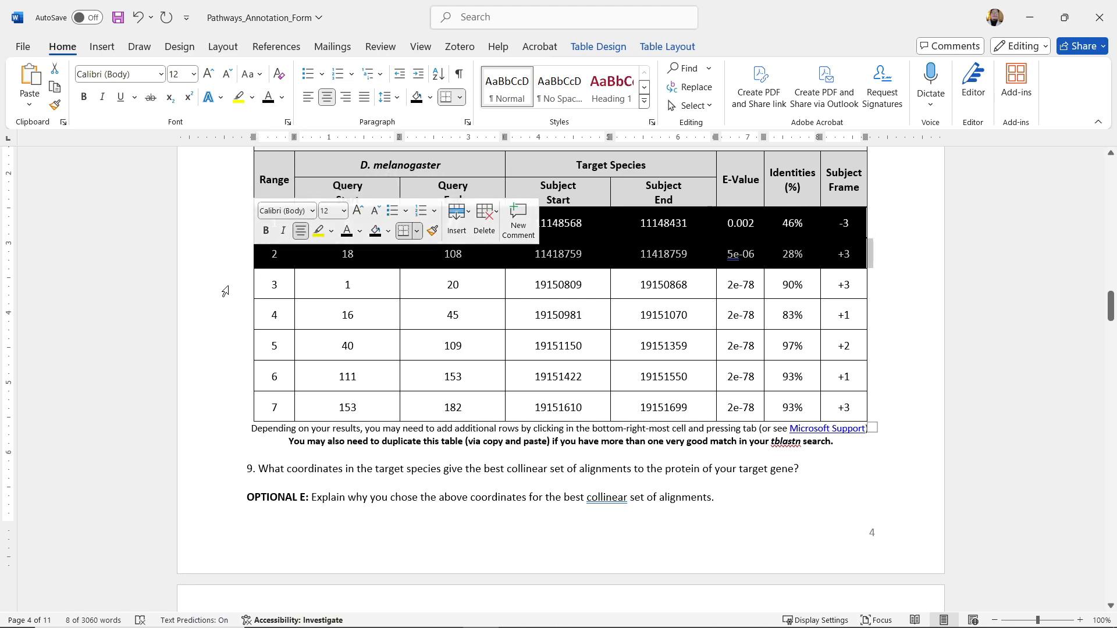
{"action": "left_click", "coordinate": [229, 287]}
{"action": "left_click", "coordinate": [275, 220]}
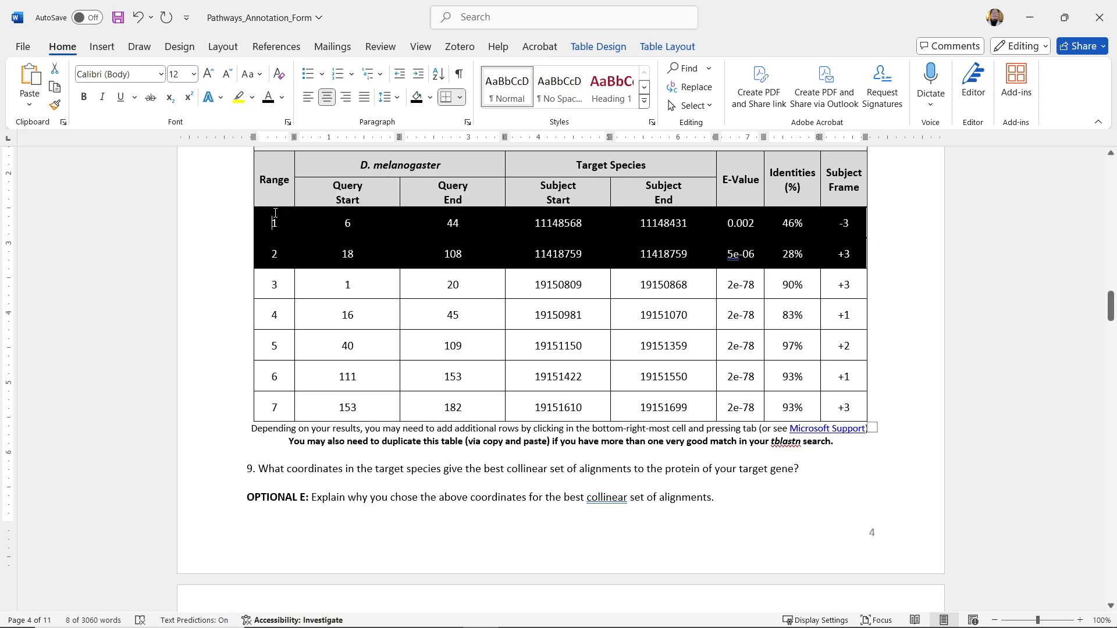
{"action": "left_click", "coordinate": [211, 285]}
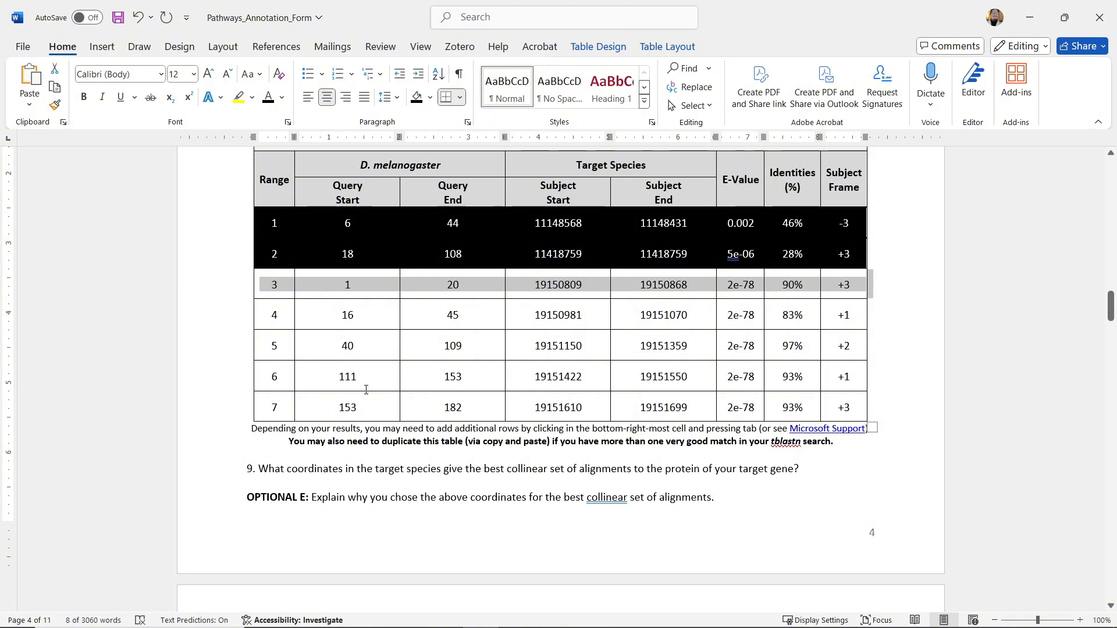
{"action": "left_click", "coordinate": [923, 232]}
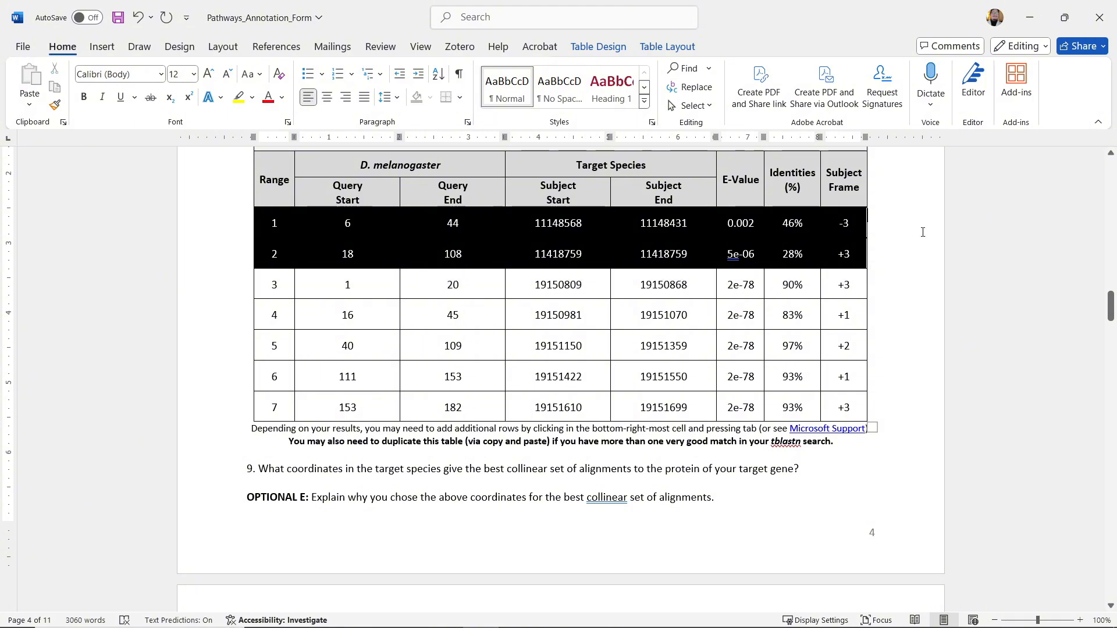
Compare the query start and end coordinates of Ranges 3 and 4, along with their identities and subject frames
{"action": "double_click", "coordinate": [347, 285]}
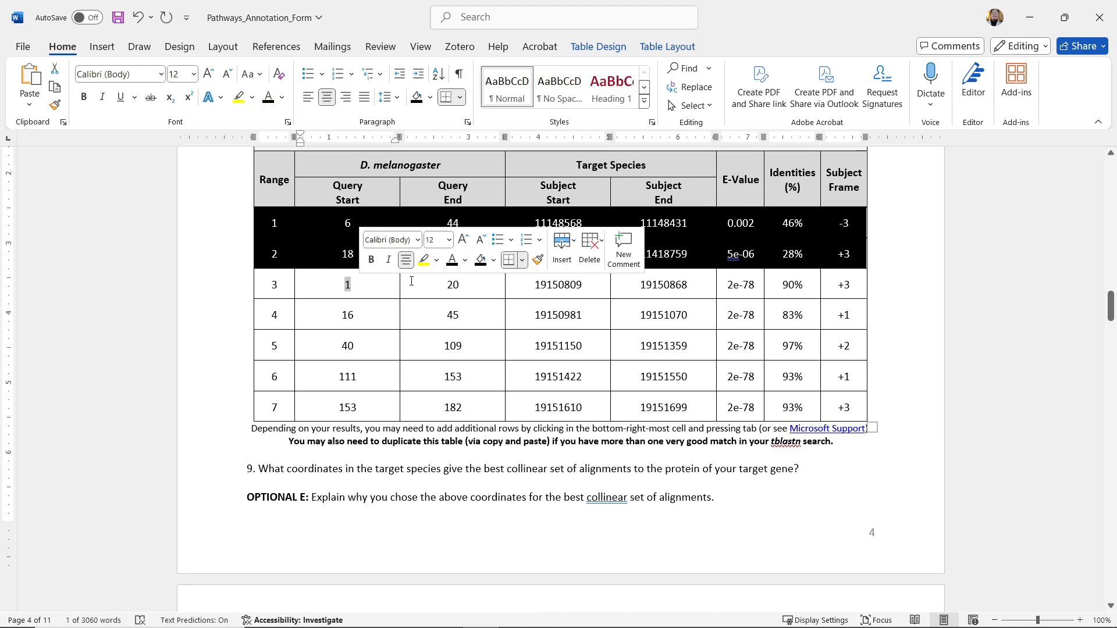
{"action": "double_click", "coordinate": [453, 284]}
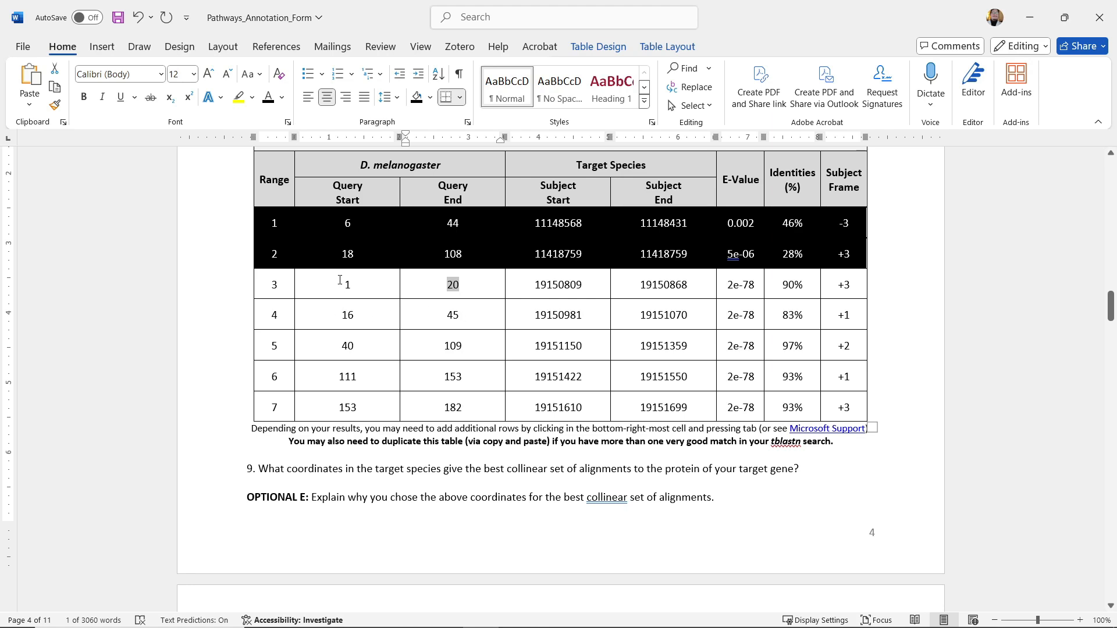
{"action": "left_click_drag", "start_coordinate": [340, 280], "coordinate": [471, 292]}
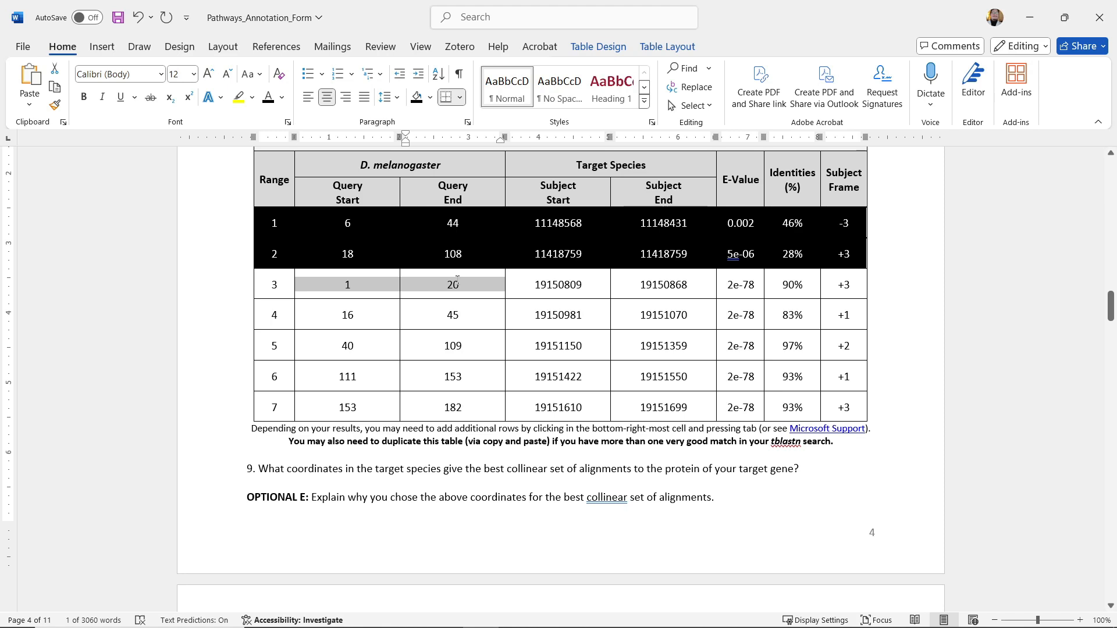
{"action": "mouse_move", "coordinate": [457, 282]}
{"action": "left_mouse_down"}
{"action": "mouse_move", "coordinate": [350, 314]}
{"action": "mouse_move", "coordinate": [457, 304]}
{"action": "left_mouse_up"}
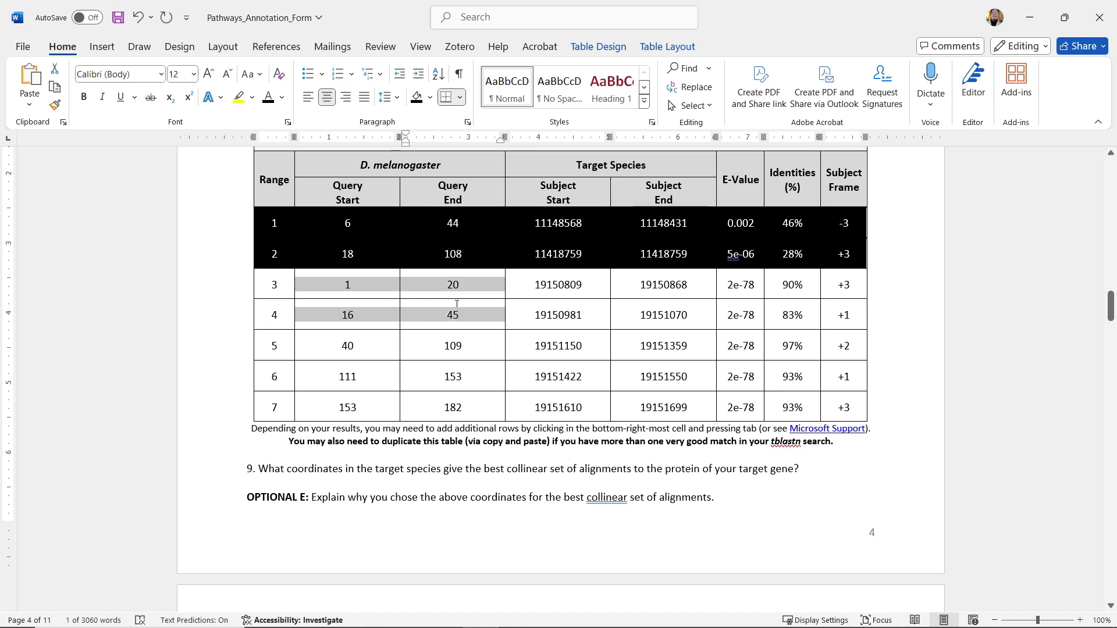
{"action": "left_click", "coordinate": [655, 314]}
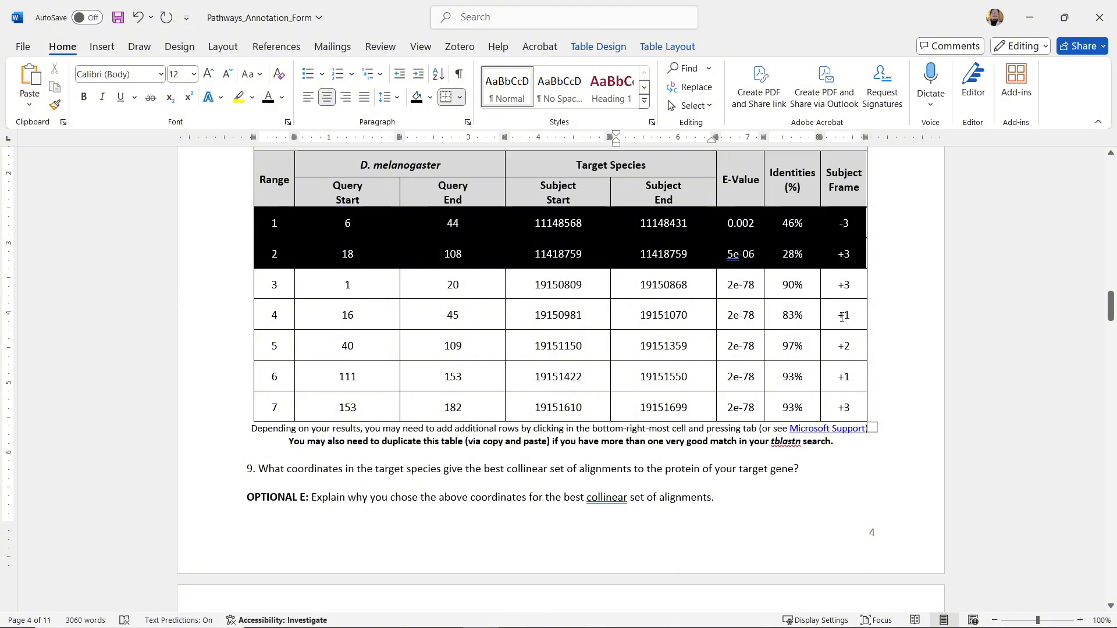
{"action": "left_click_drag", "start_coordinate": [858, 315], "coordinate": [811, 291]}
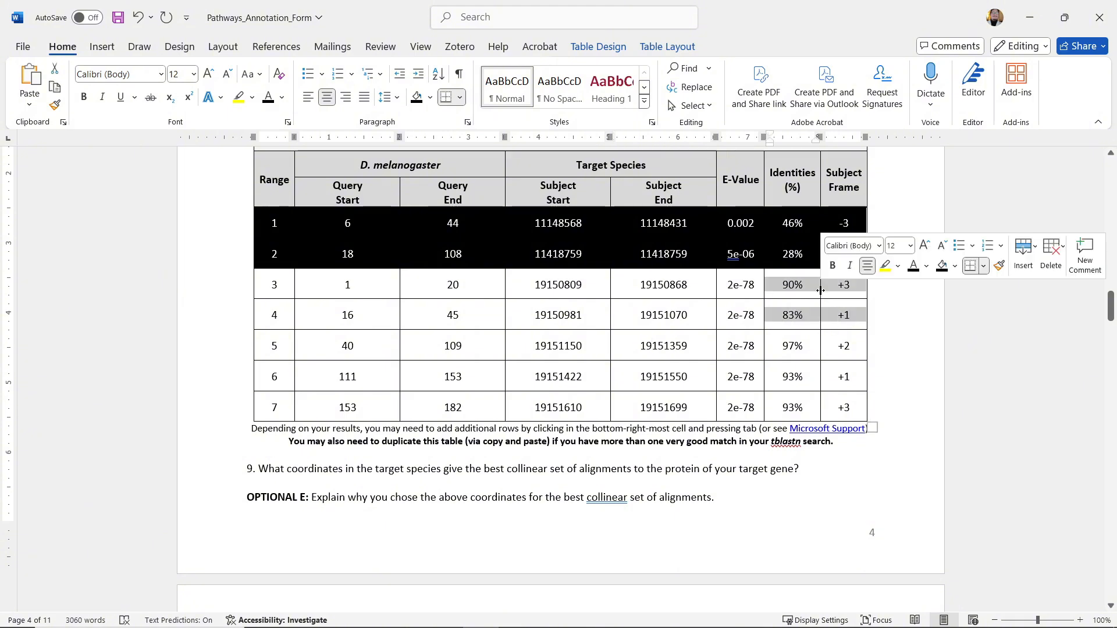
{"action": "left_click", "coordinate": [805, 314]}
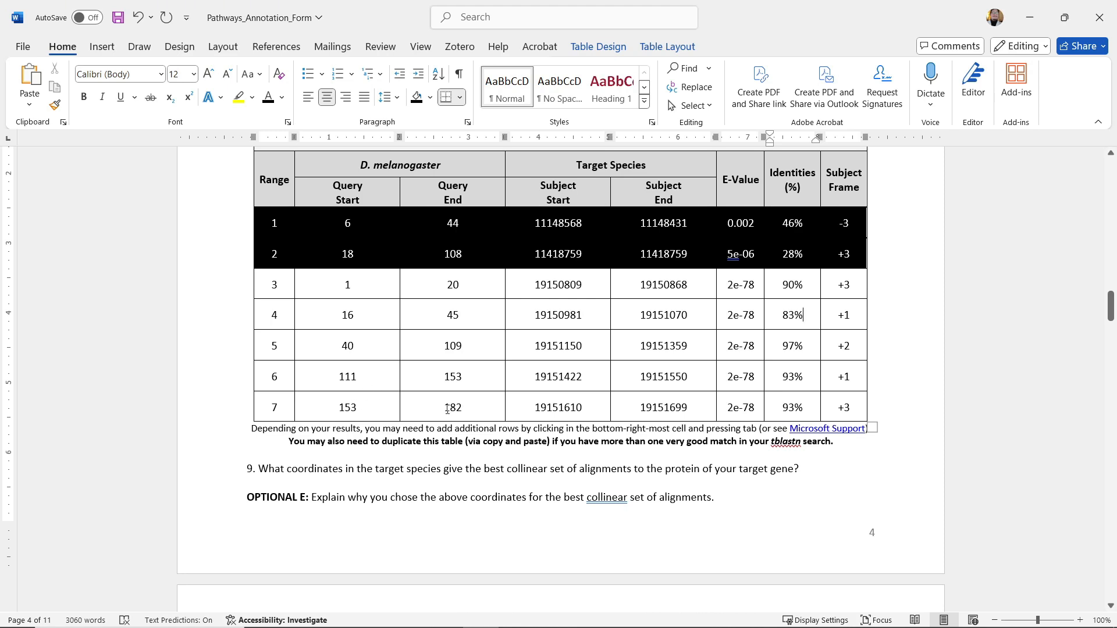
Check the query span of Ranges 3 to 7 against the Query Length in the Edge BLAST results, and return to the form in Word
{"action": "left_click_drag", "start_coordinate": [267, 289], "coordinate": [841, 402]}
{"action": "left_click", "coordinate": [839, 402]}
{"action": "double_click", "coordinate": [347, 285]}
{"action": "left_click", "coordinate": [451, 406]}
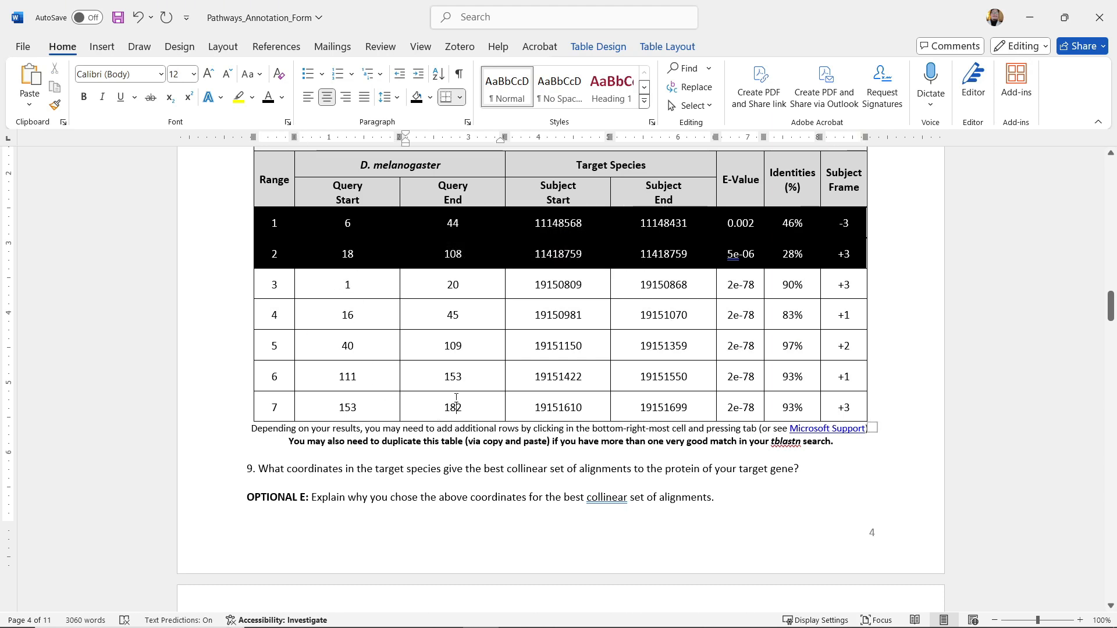
{"action": "double_click", "coordinate": [450, 407]}
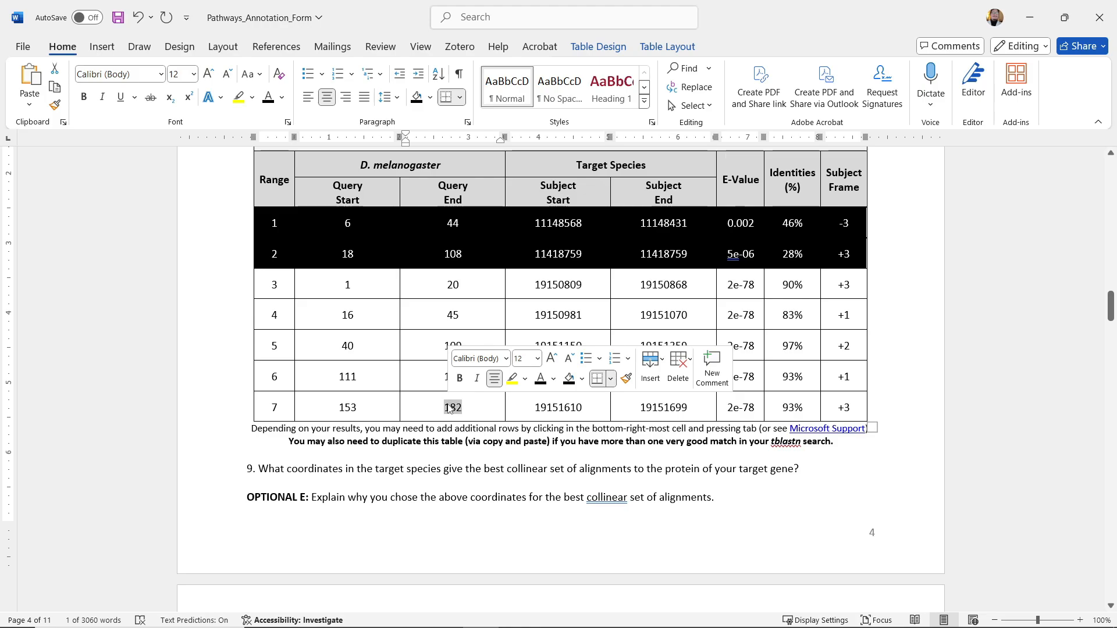
{"action": "left_click", "coordinate": [373, 616]}
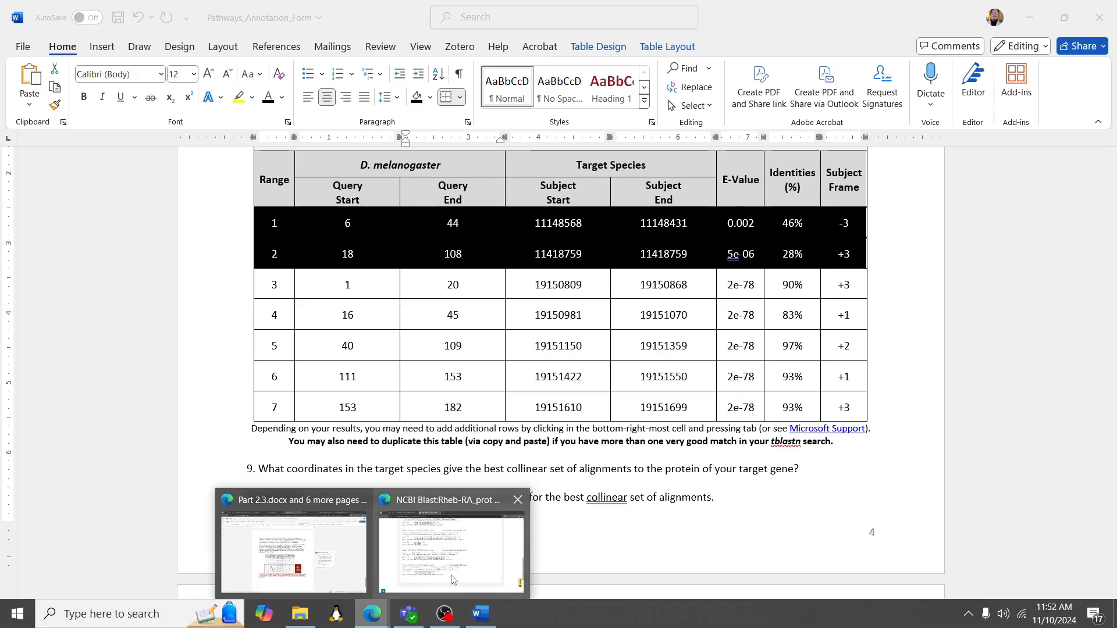
{"action": "left_click", "coordinate": [453, 580]}
{"action": "scroll", "coordinate": [287, 438], "scroll_direction": "up", "scroll_amount": 15}
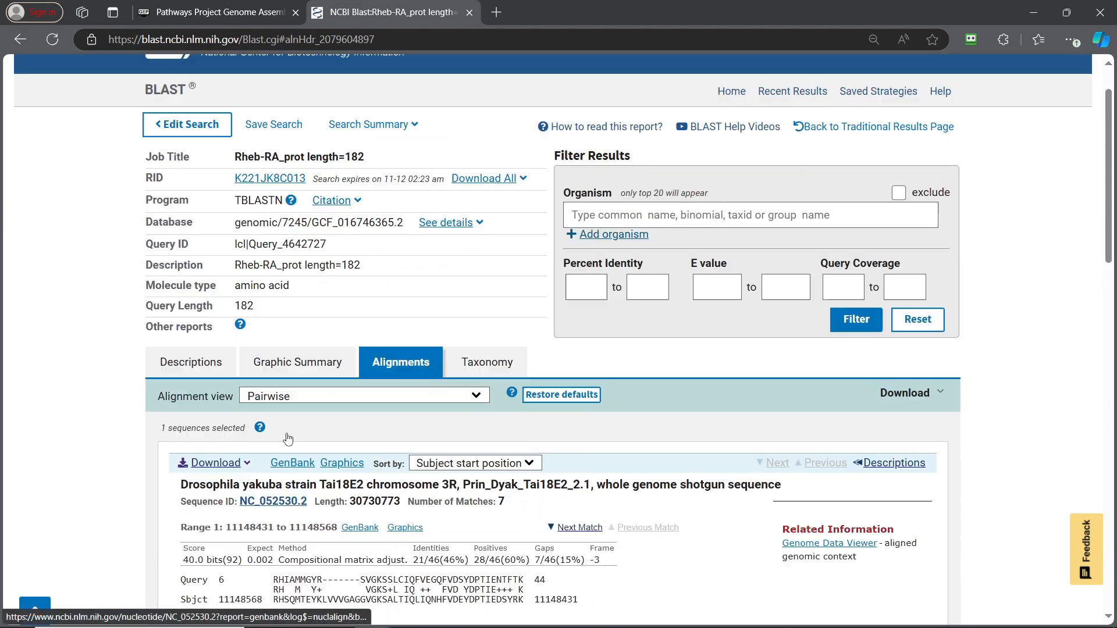
{"action": "double_click", "coordinate": [244, 306]}
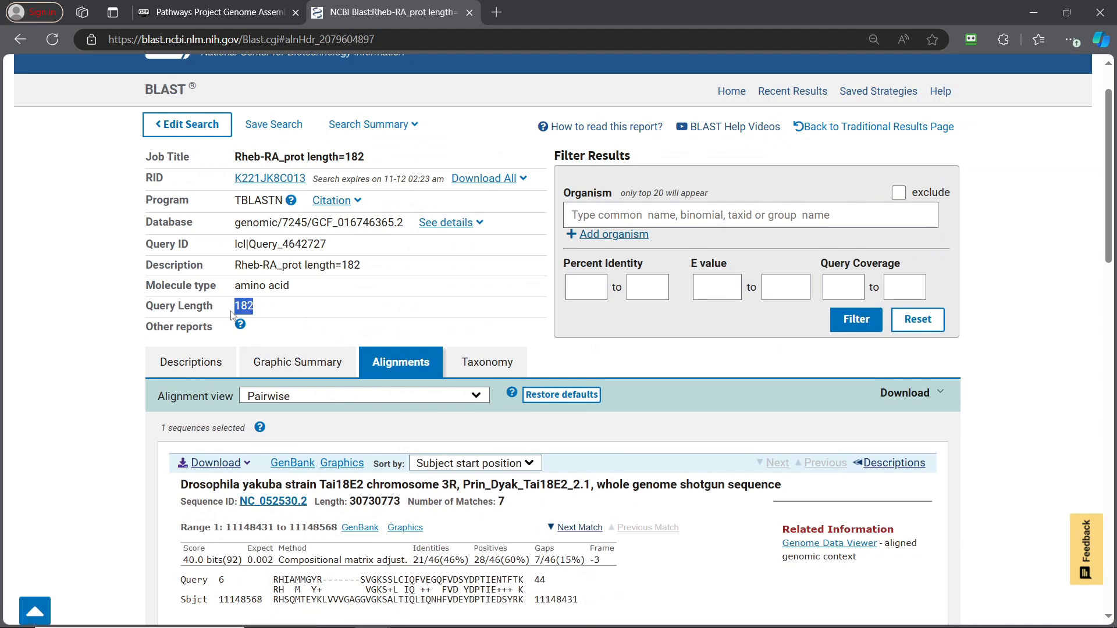
{"action": "left_click", "coordinate": [108, 333]}
{"action": "mouse_move", "coordinate": [372, 626]}
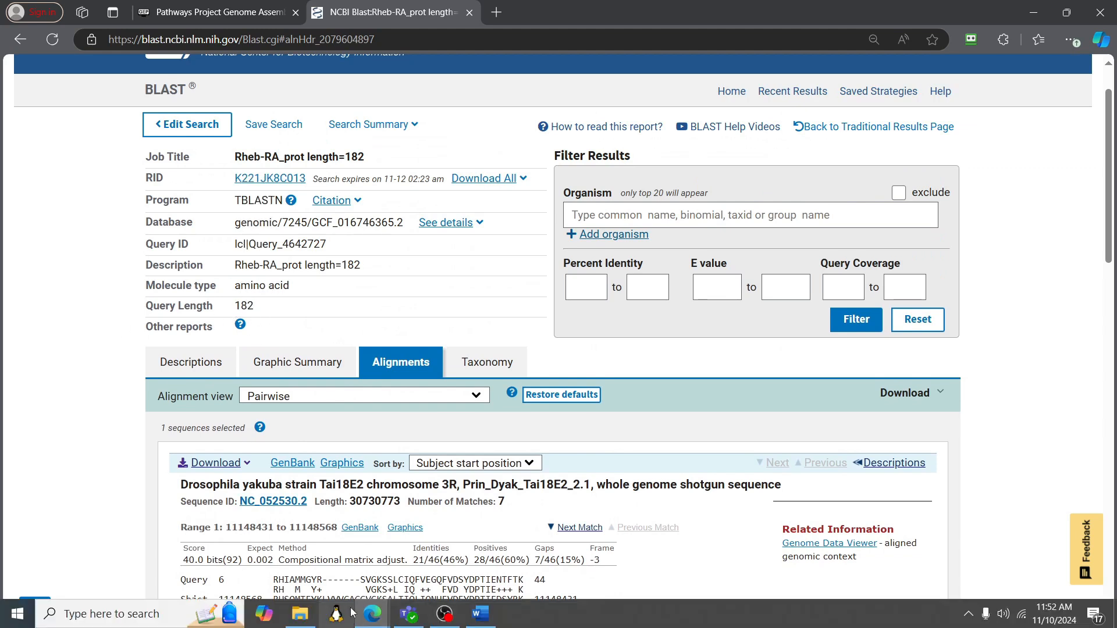
{"action": "left_click", "coordinate": [480, 614]}
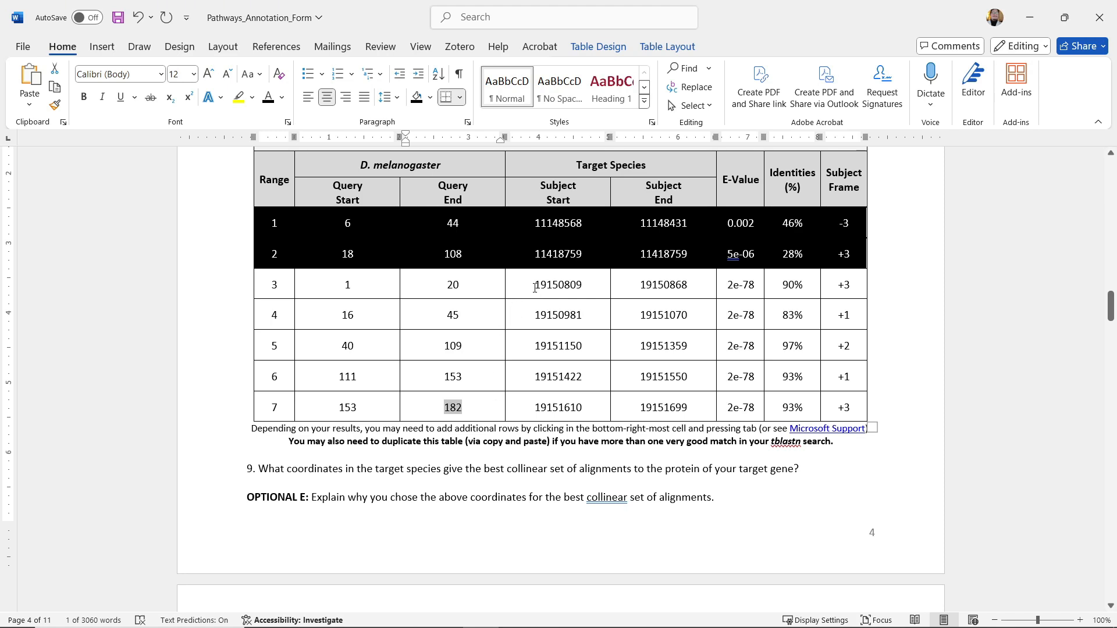
{"action": "left_click_drag", "start_coordinate": [534, 287], "coordinate": [589, 288]}
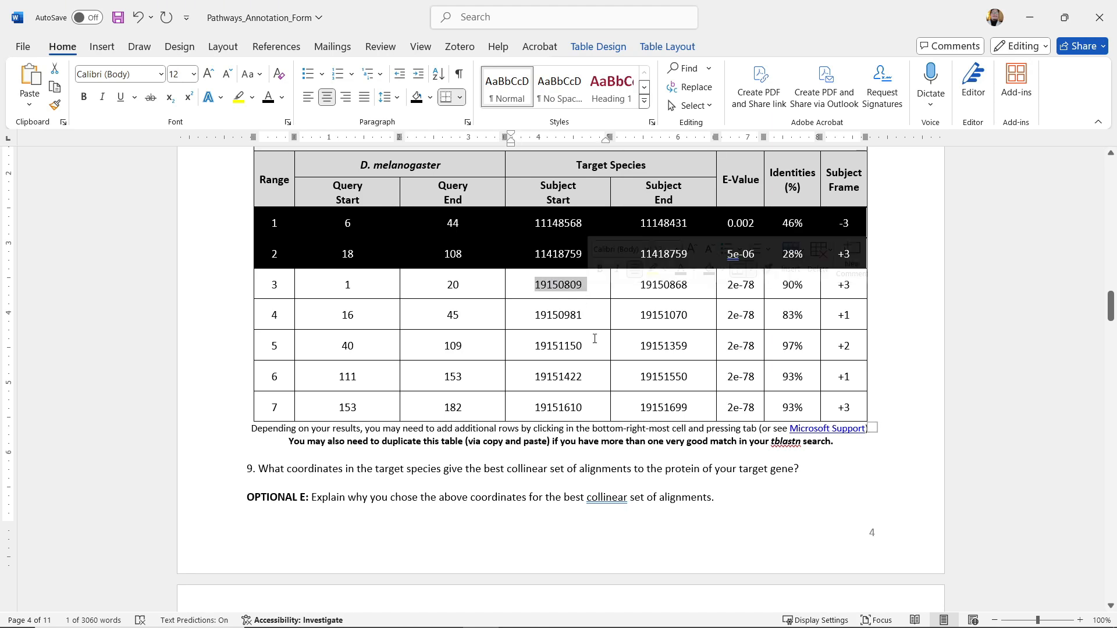
{"action": "left_click_drag", "start_coordinate": [641, 406], "coordinate": [689, 406]}
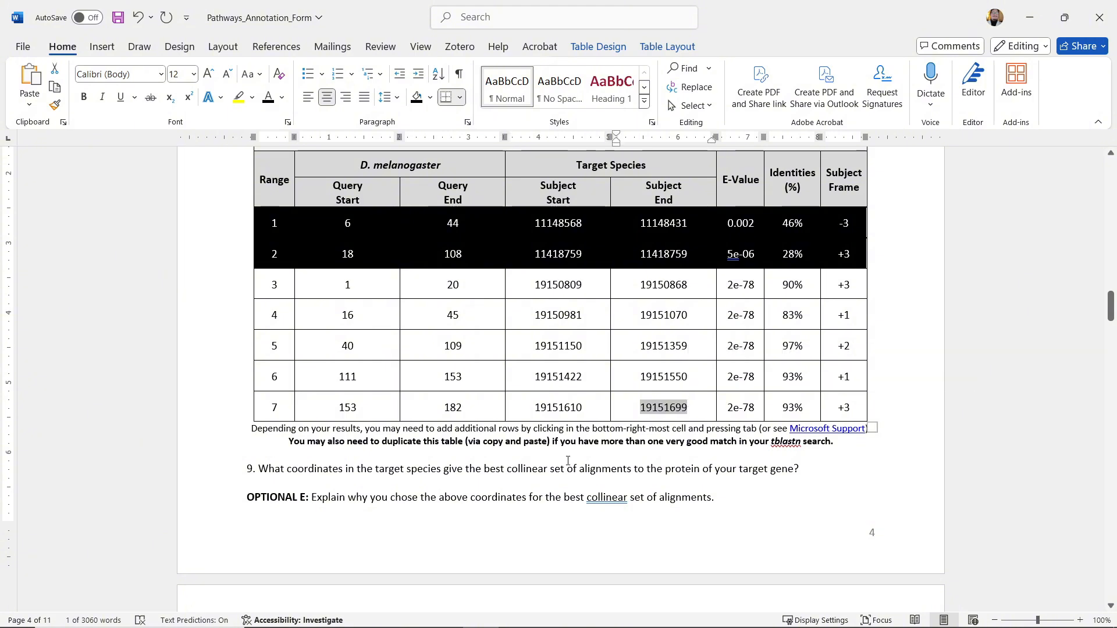
{"action": "left_click_drag", "start_coordinate": [529, 276], "coordinate": [586, 283]}
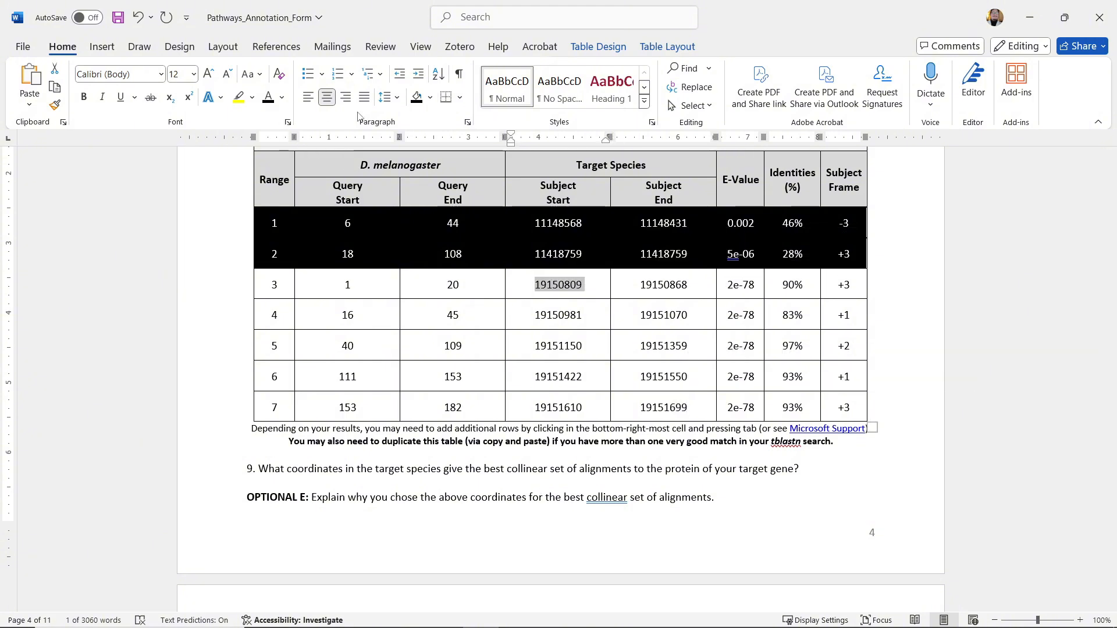
{"action": "left_click", "coordinate": [430, 97]}
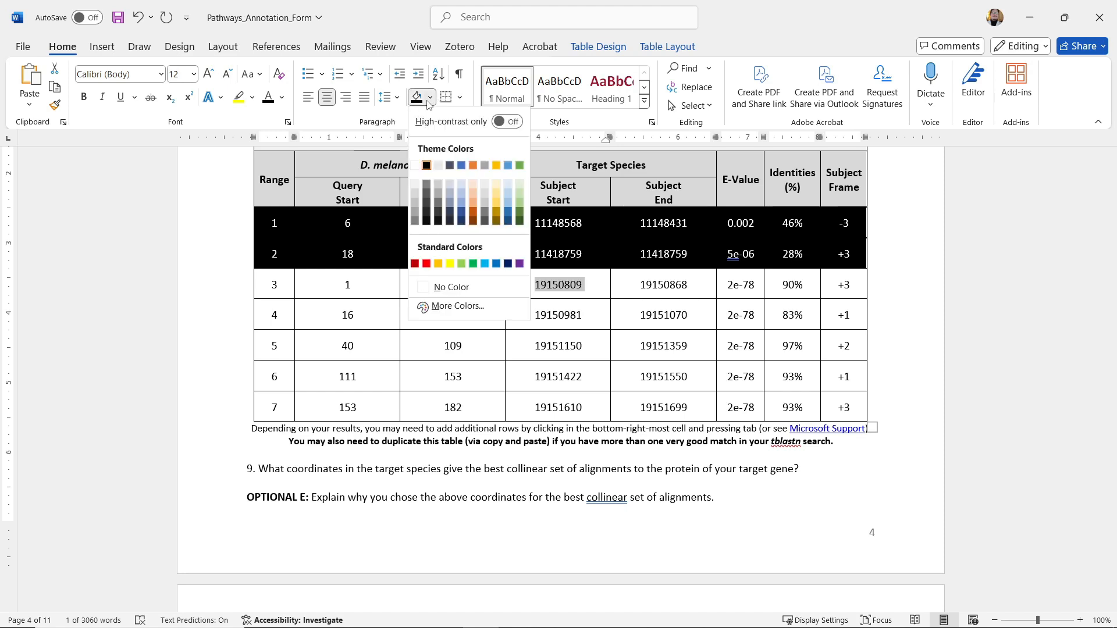
{"action": "left_click", "coordinate": [520, 165]}
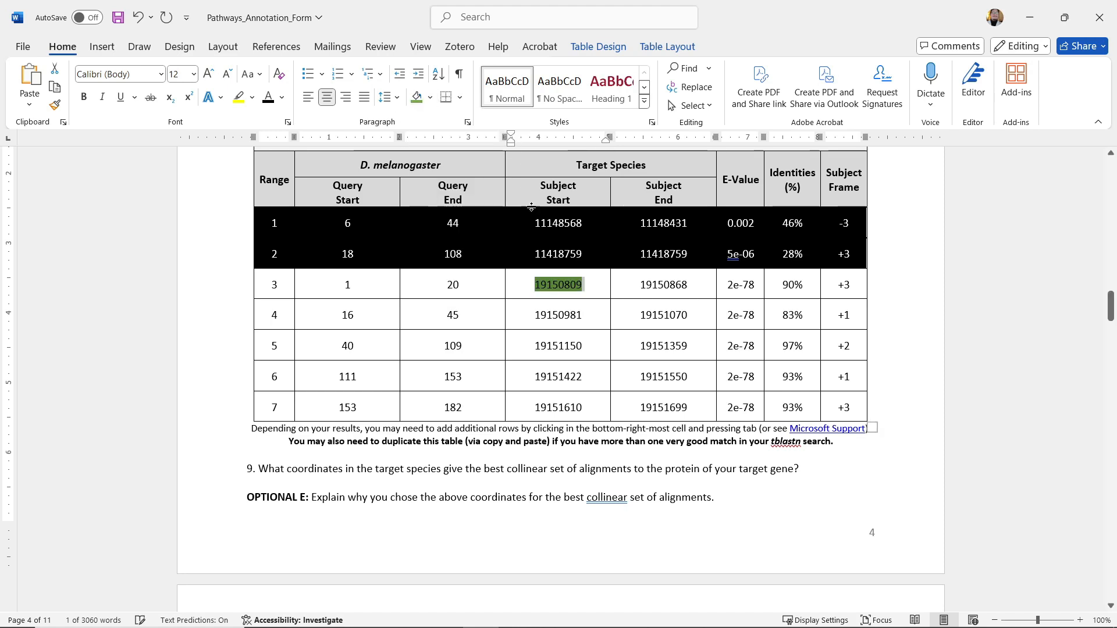
{"action": "left_click", "coordinate": [430, 97]}
{"action": "left_click", "coordinate": [427, 287]}
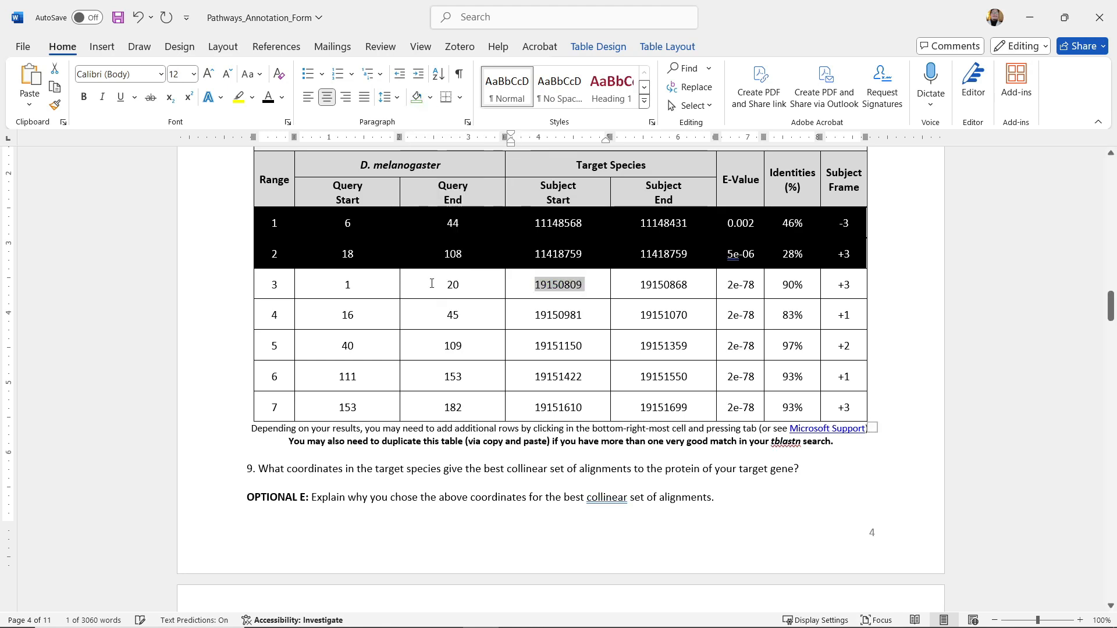
{"action": "left_click", "coordinate": [469, 231]}
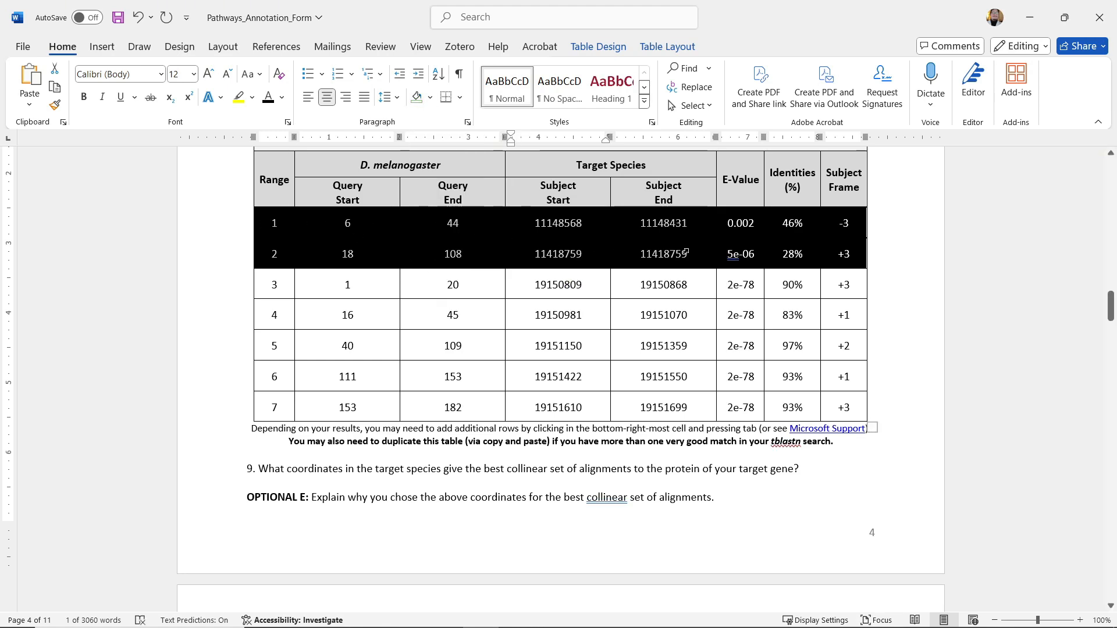
Shade Range 3's Subject Start cell light green and Range 7's Subject End cell light blue in Table 1
{"action": "left_click_drag", "start_coordinate": [533, 285], "coordinate": [584, 285]}
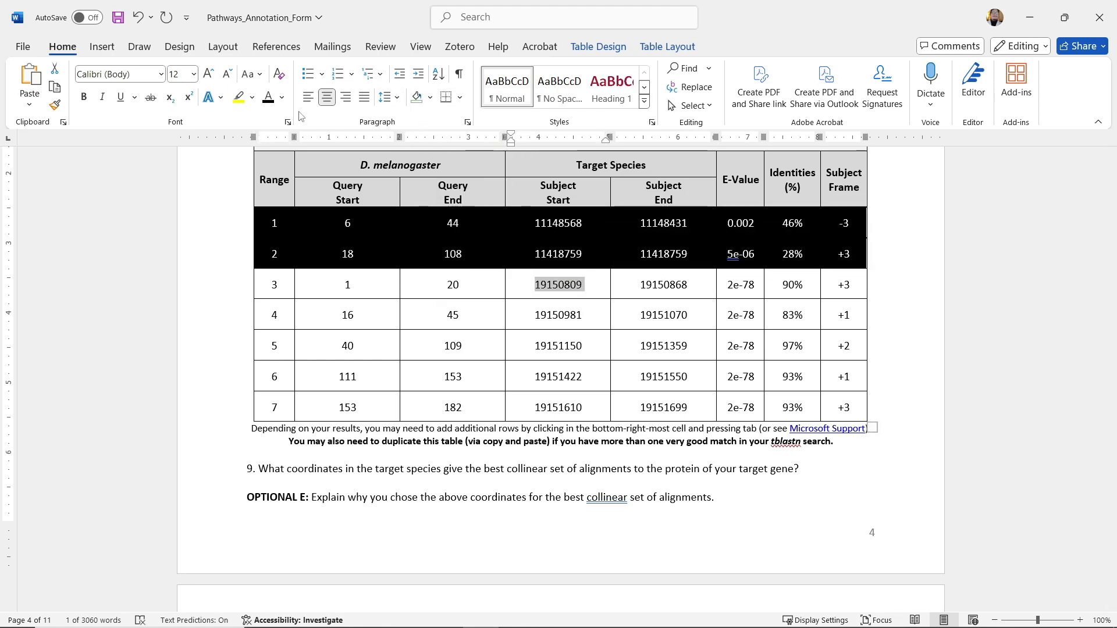
{"action": "double_click", "coordinate": [589, 282]}
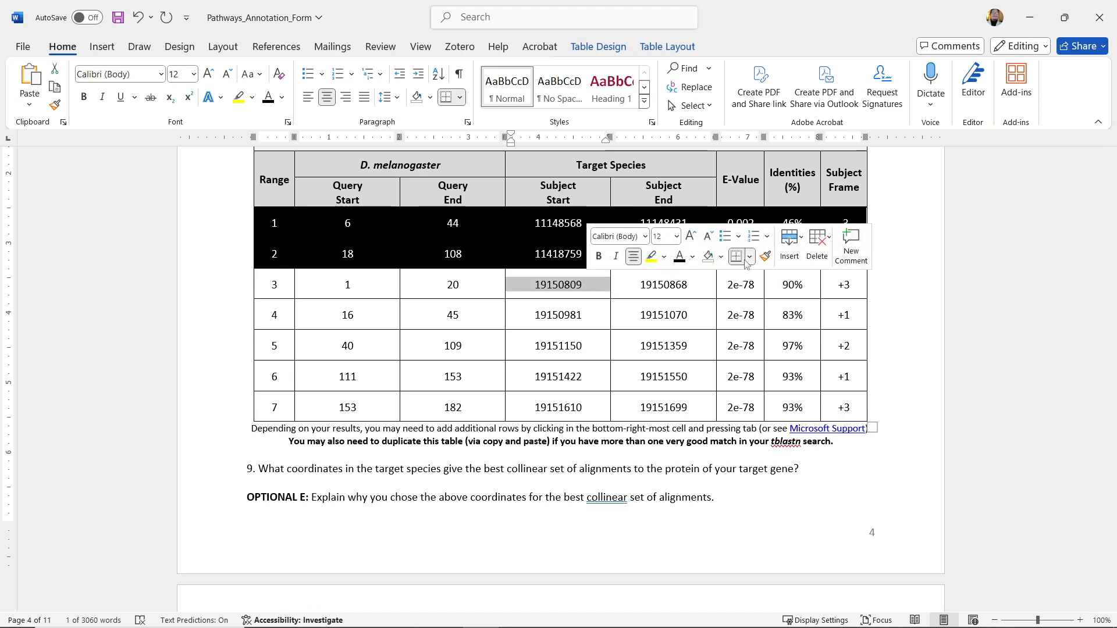
{"action": "left_click", "coordinate": [721, 256]}
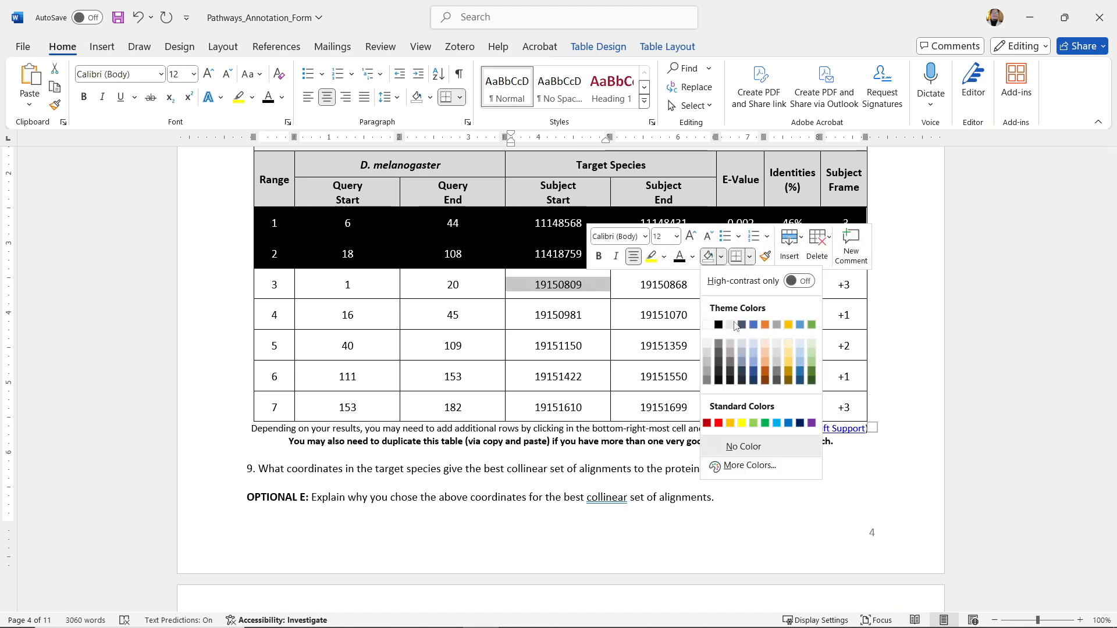
{"action": "left_click", "coordinate": [813, 361]}
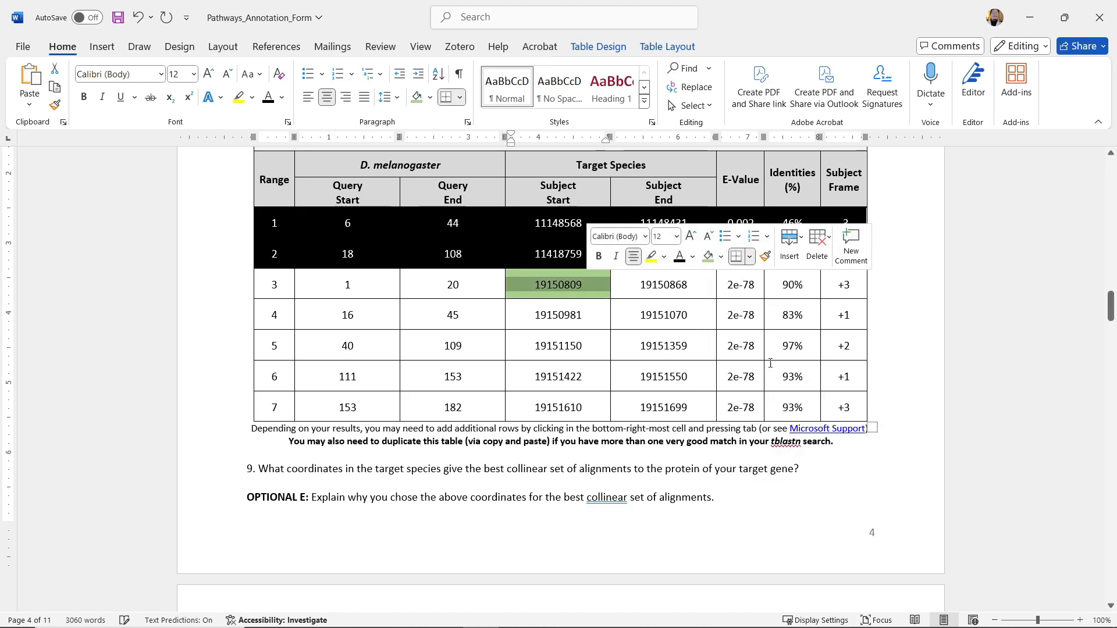
{"action": "double_click", "coordinate": [648, 407]}
{"action": "left_click", "coordinate": [831, 386]}
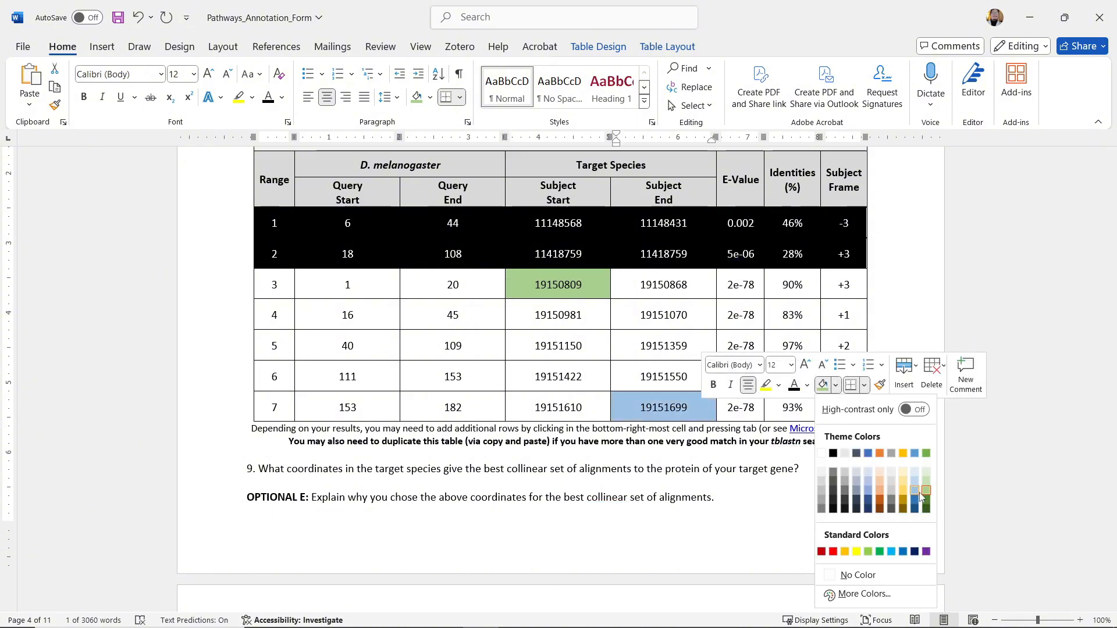
{"action": "key", "text": "Escape"}
{"action": "left_click", "coordinate": [646, 470]}
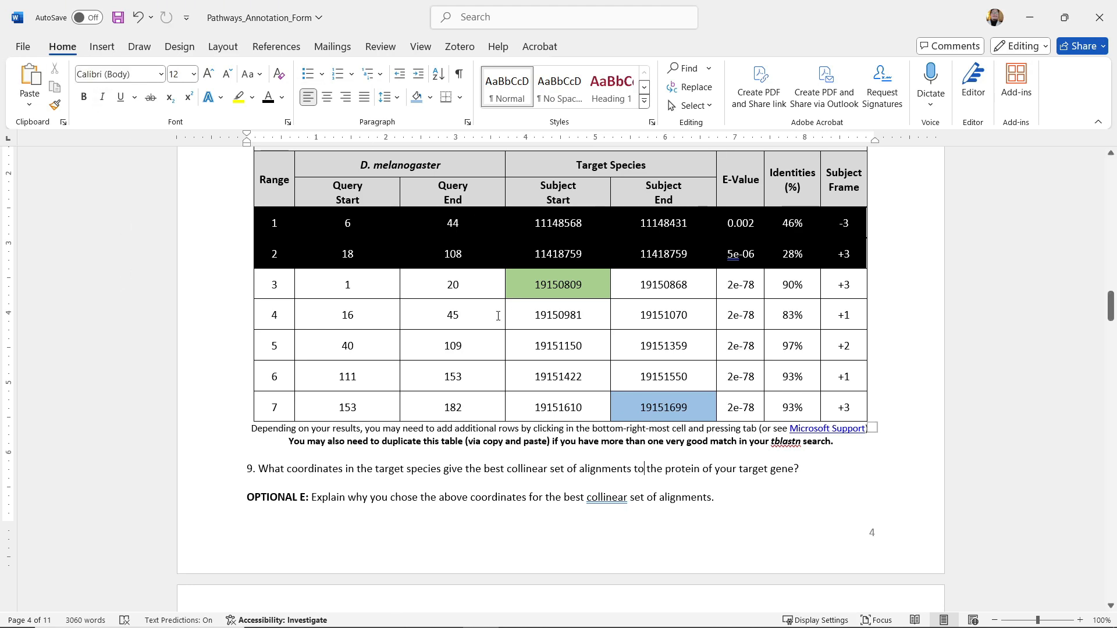
Shade the Range column cells for Ranges 3 to 7 in Table 1 light orange
{"action": "double_click", "coordinate": [341, 284]}
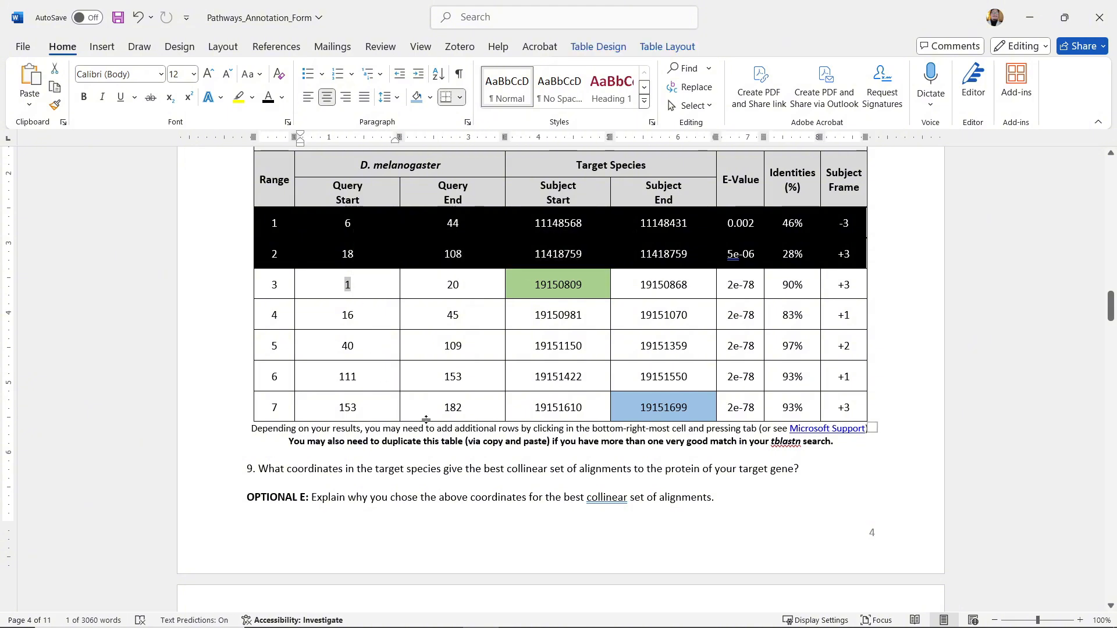
{"action": "double_click", "coordinate": [453, 408]}
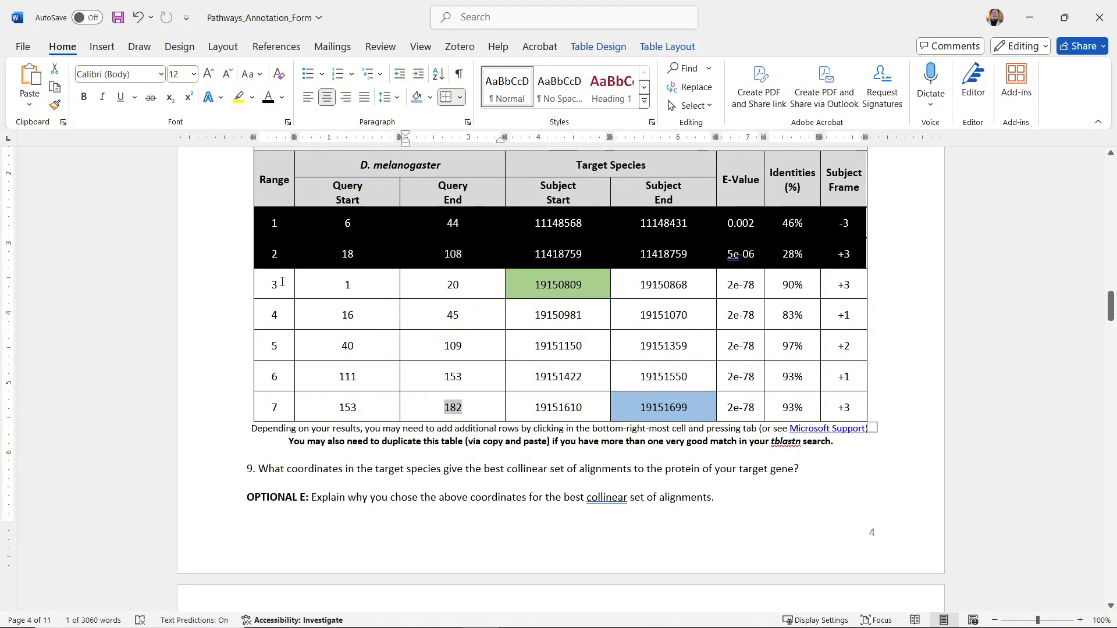
{"action": "left_click_drag", "start_coordinate": [269, 282], "coordinate": [273, 409]}
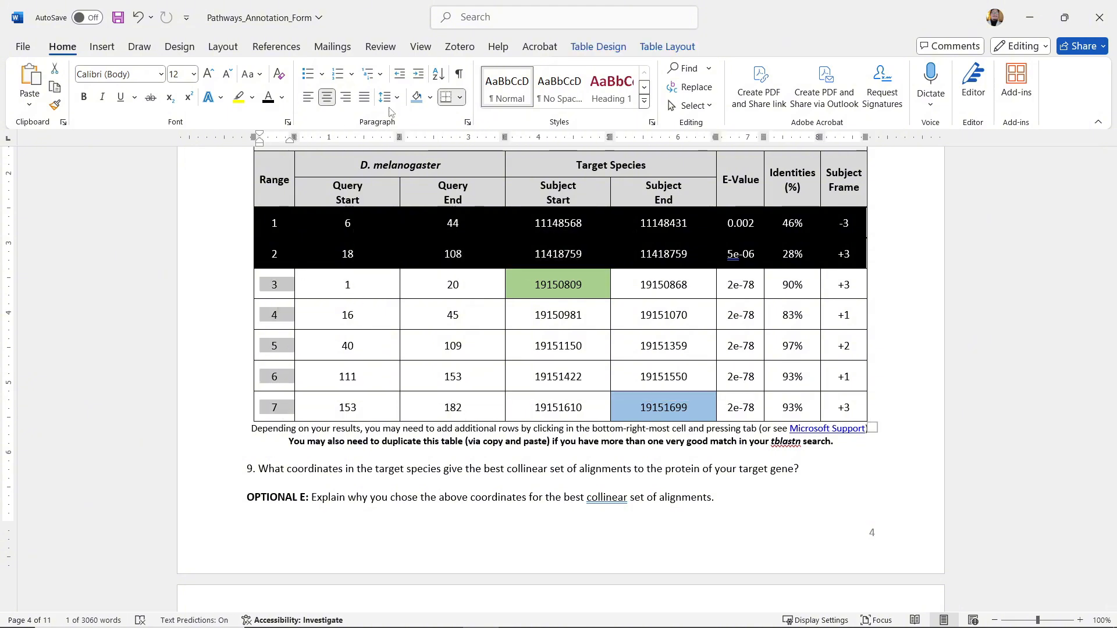
{"action": "left_click", "coordinate": [430, 98]}
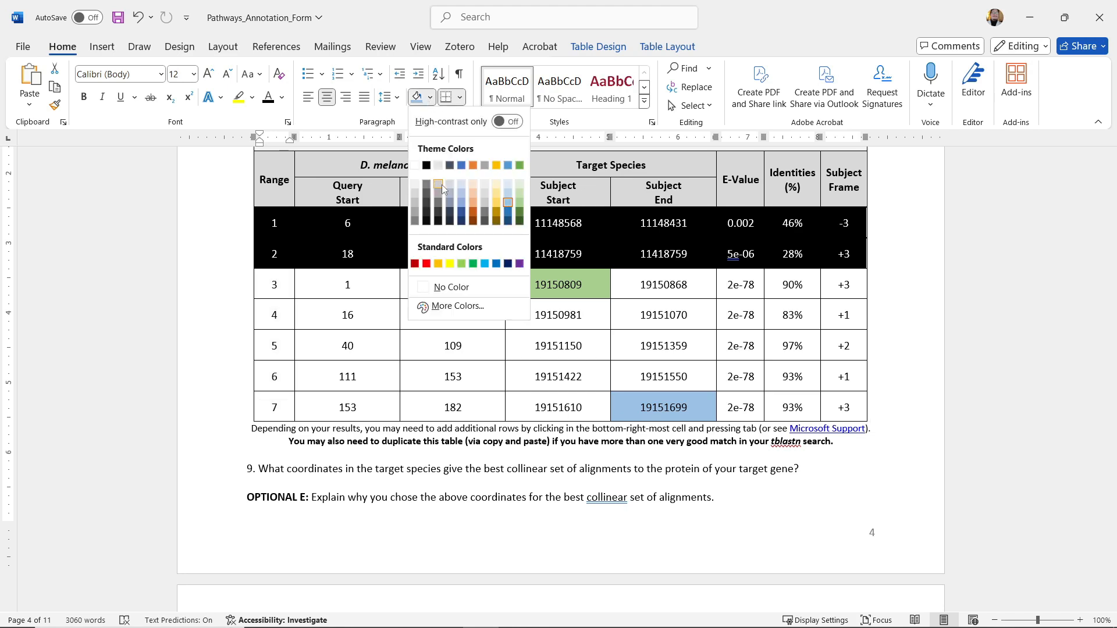
{"action": "left_click", "coordinate": [473, 197]}
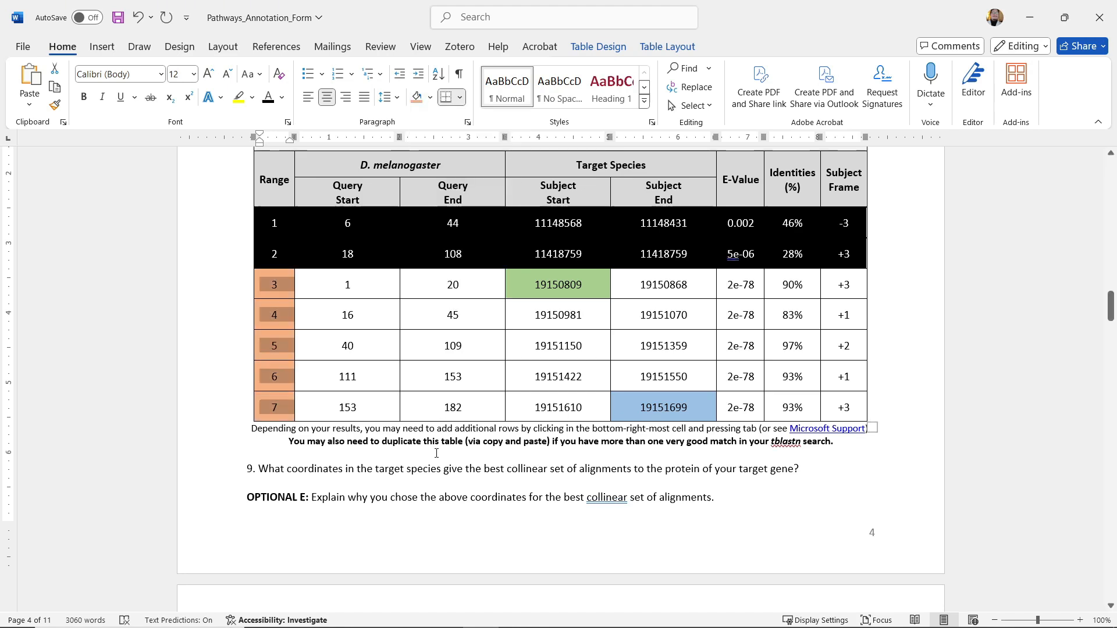
{"action": "left_click", "coordinate": [429, 468]}
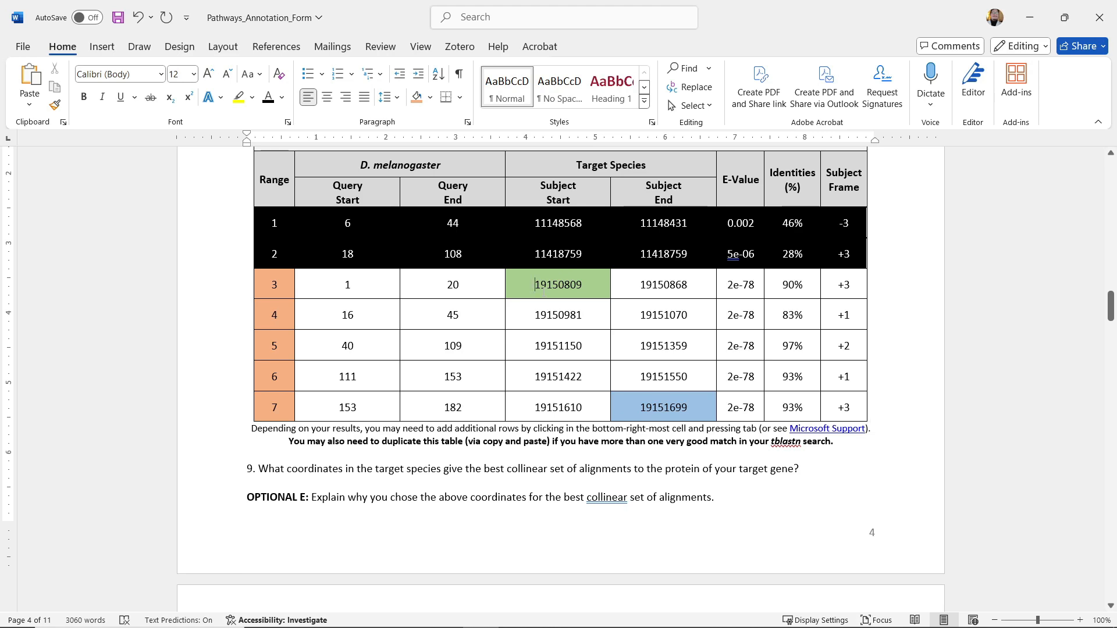
Review the subject coordinates of Ranges 3 to 7 in Table 1 and read question 10 on summarizing the Part 2 findings
{"action": "left_click_drag", "start_coordinate": [561, 282], "coordinate": [655, 403]}
{"action": "left_click", "coordinate": [576, 407]}
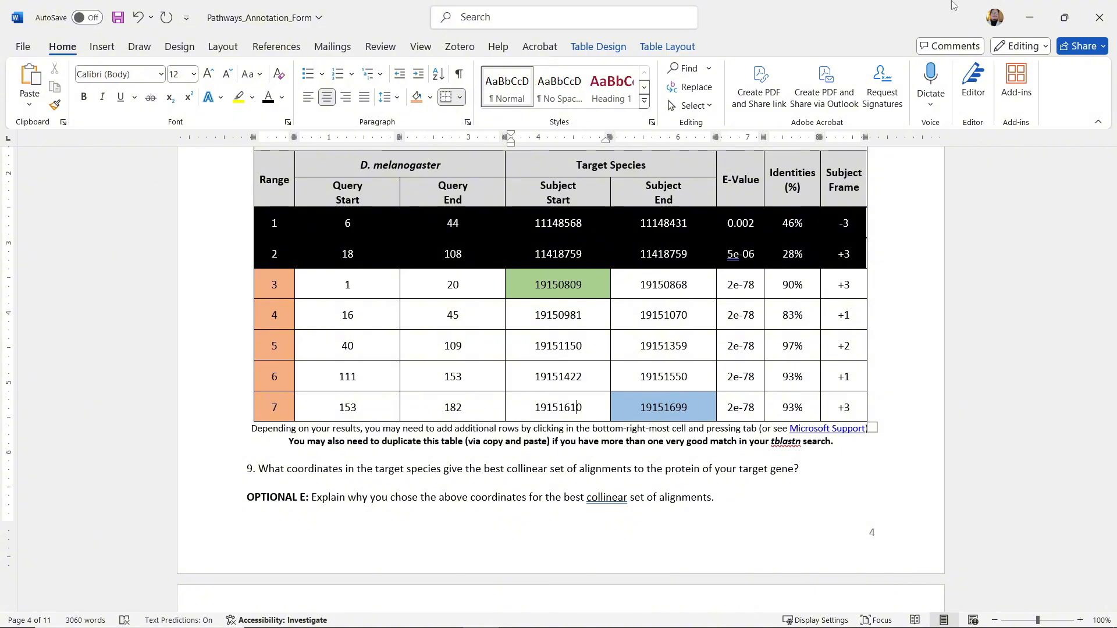
{"action": "left_click", "coordinate": [1030, 17]}
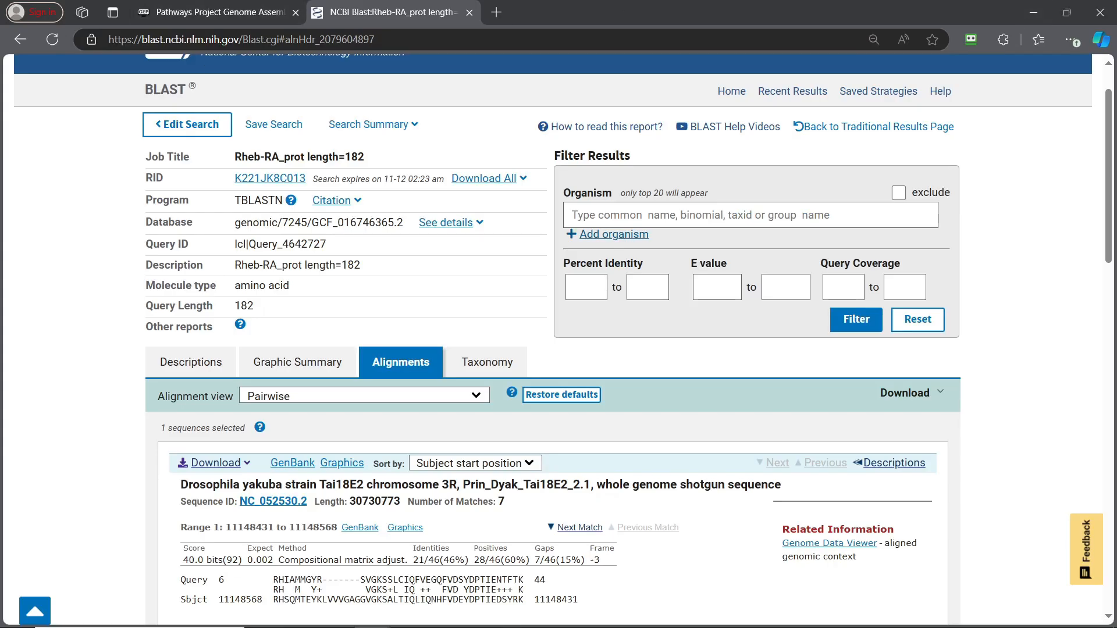
{"action": "mouse_move", "coordinate": [408, 620]}
{"action": "left_click", "coordinate": [474, 611]}
{"action": "scroll", "coordinate": [321, 523], "scroll_direction": "down", "scroll_amount": 5}
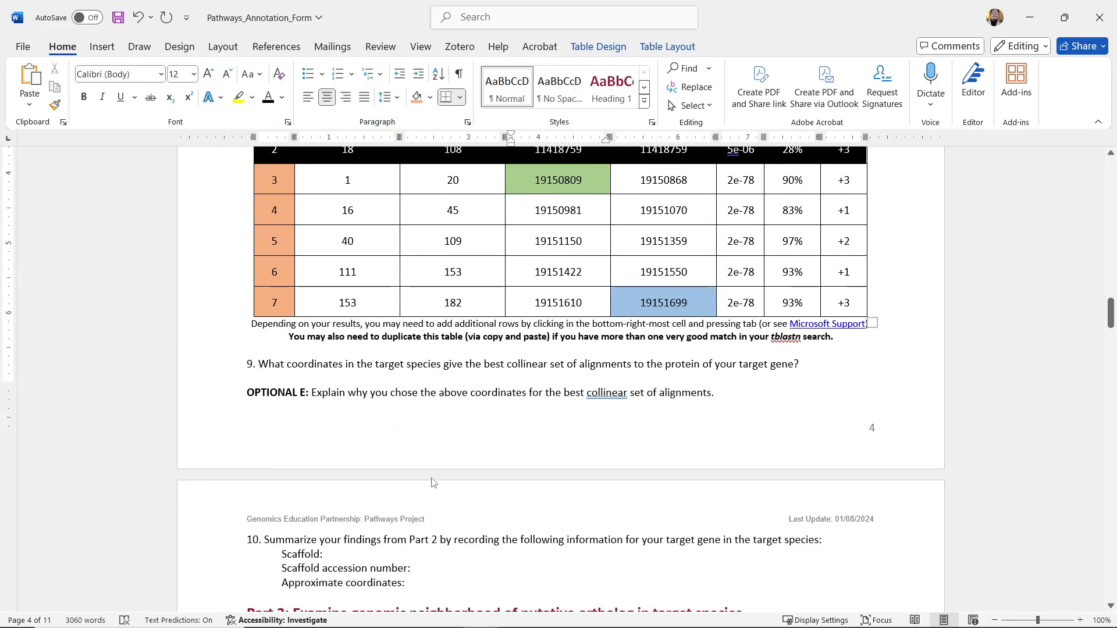
{"action": "left_click_drag", "start_coordinate": [286, 544], "coordinate": [247, 544]}
{"action": "scroll", "coordinate": [571, 462], "scroll_direction": "up", "scroll_amount": 3}
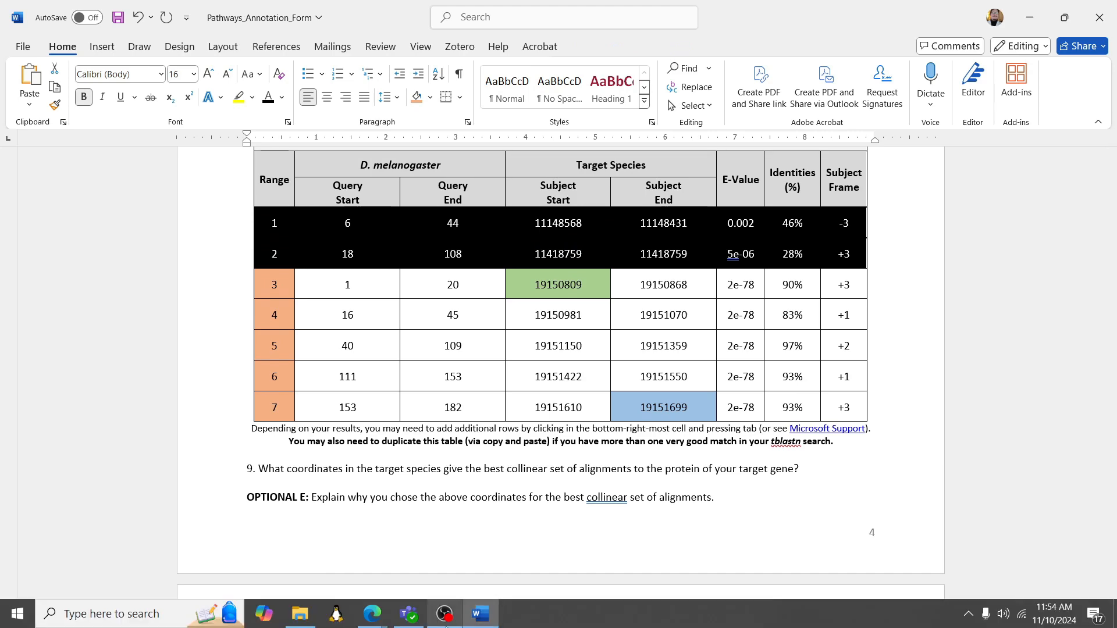
{"action": "left_click", "coordinate": [447, 622]}
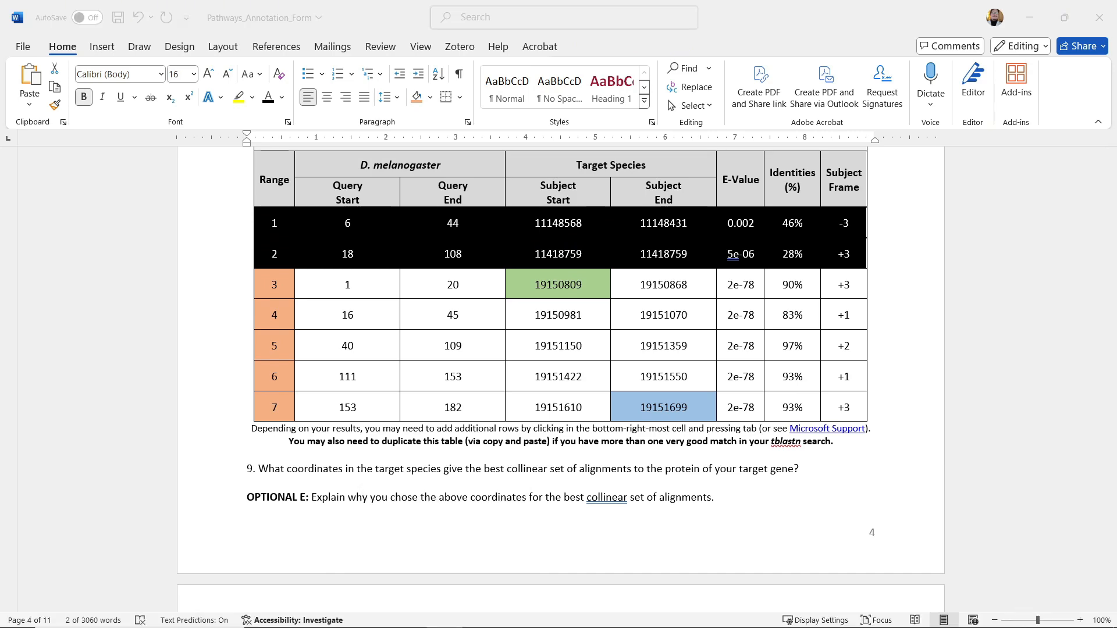